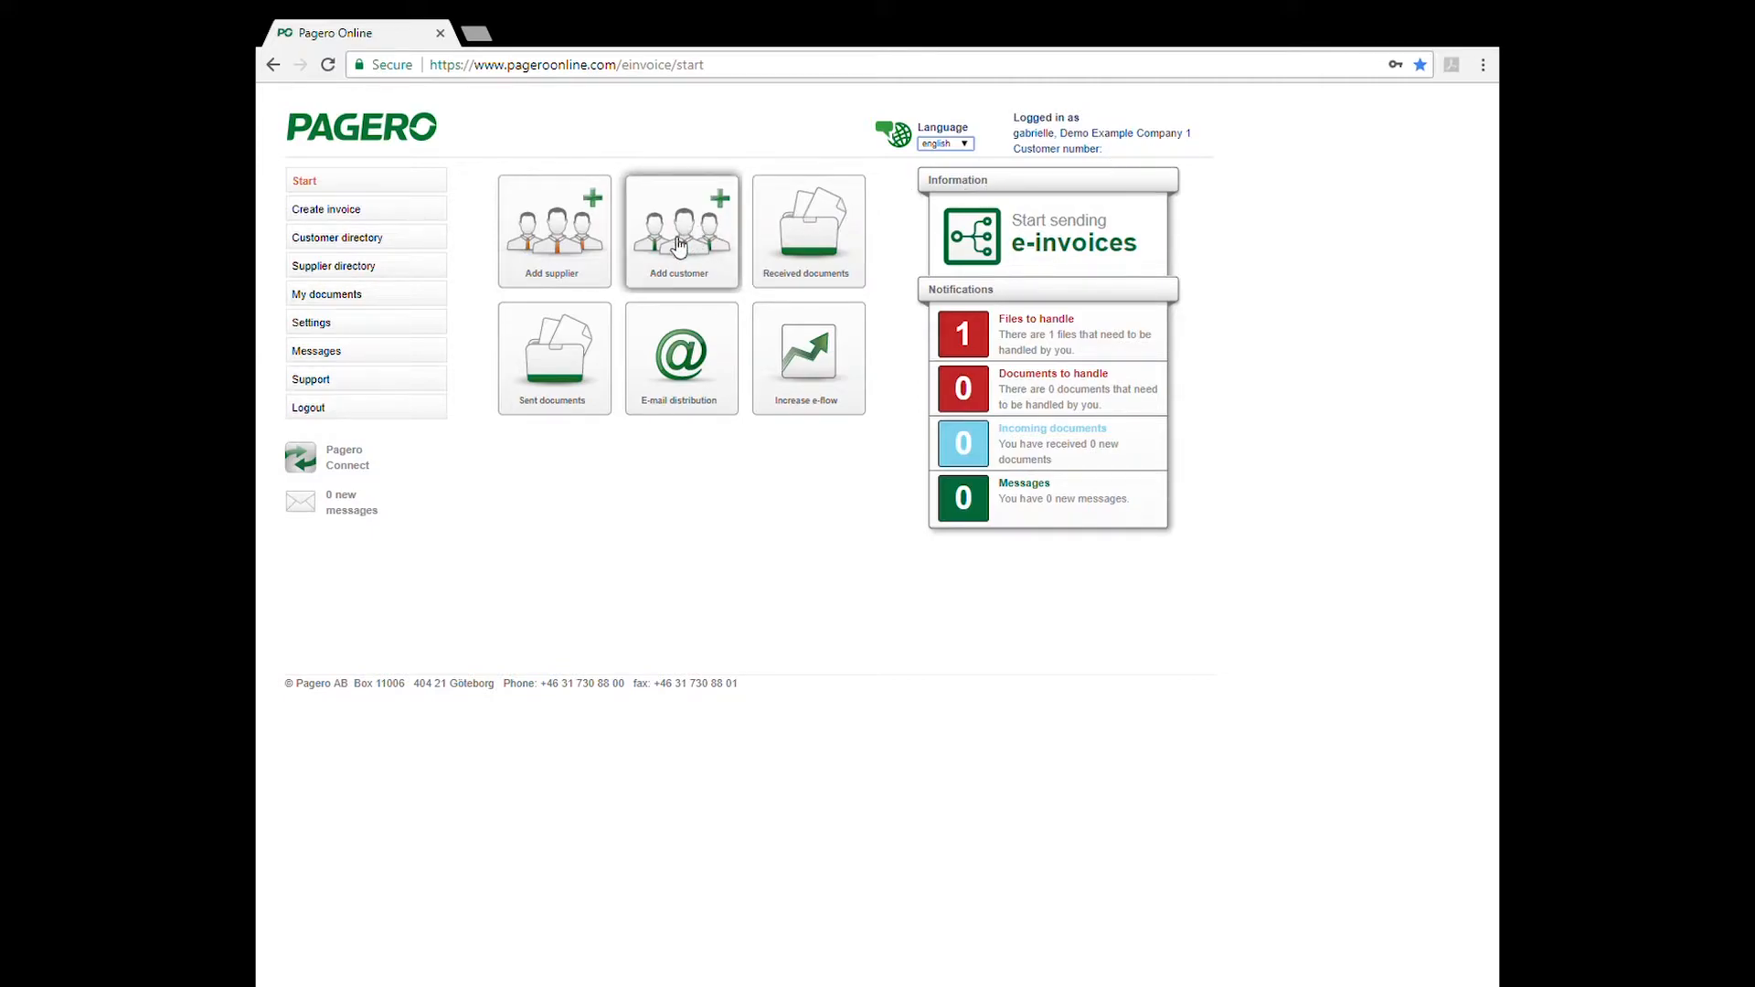
Step: Search the public customer directory for companies that receive invoices with the company name "company inc."
click(559, 348)
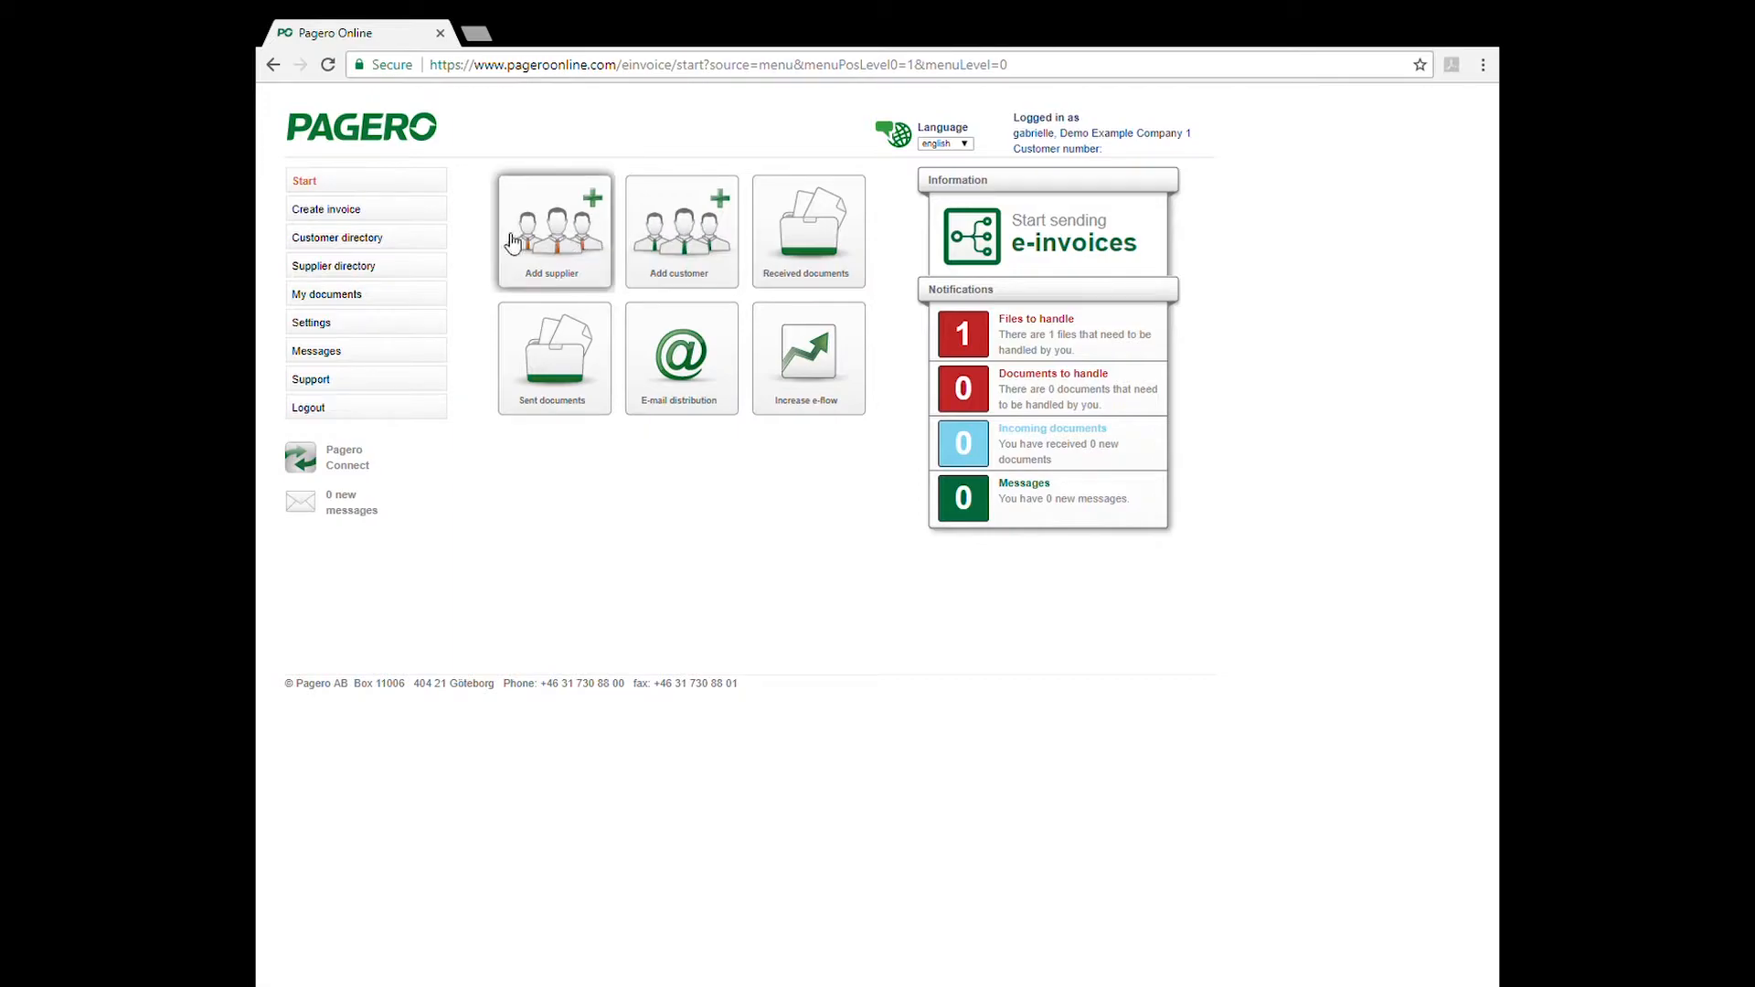
click(312, 245)
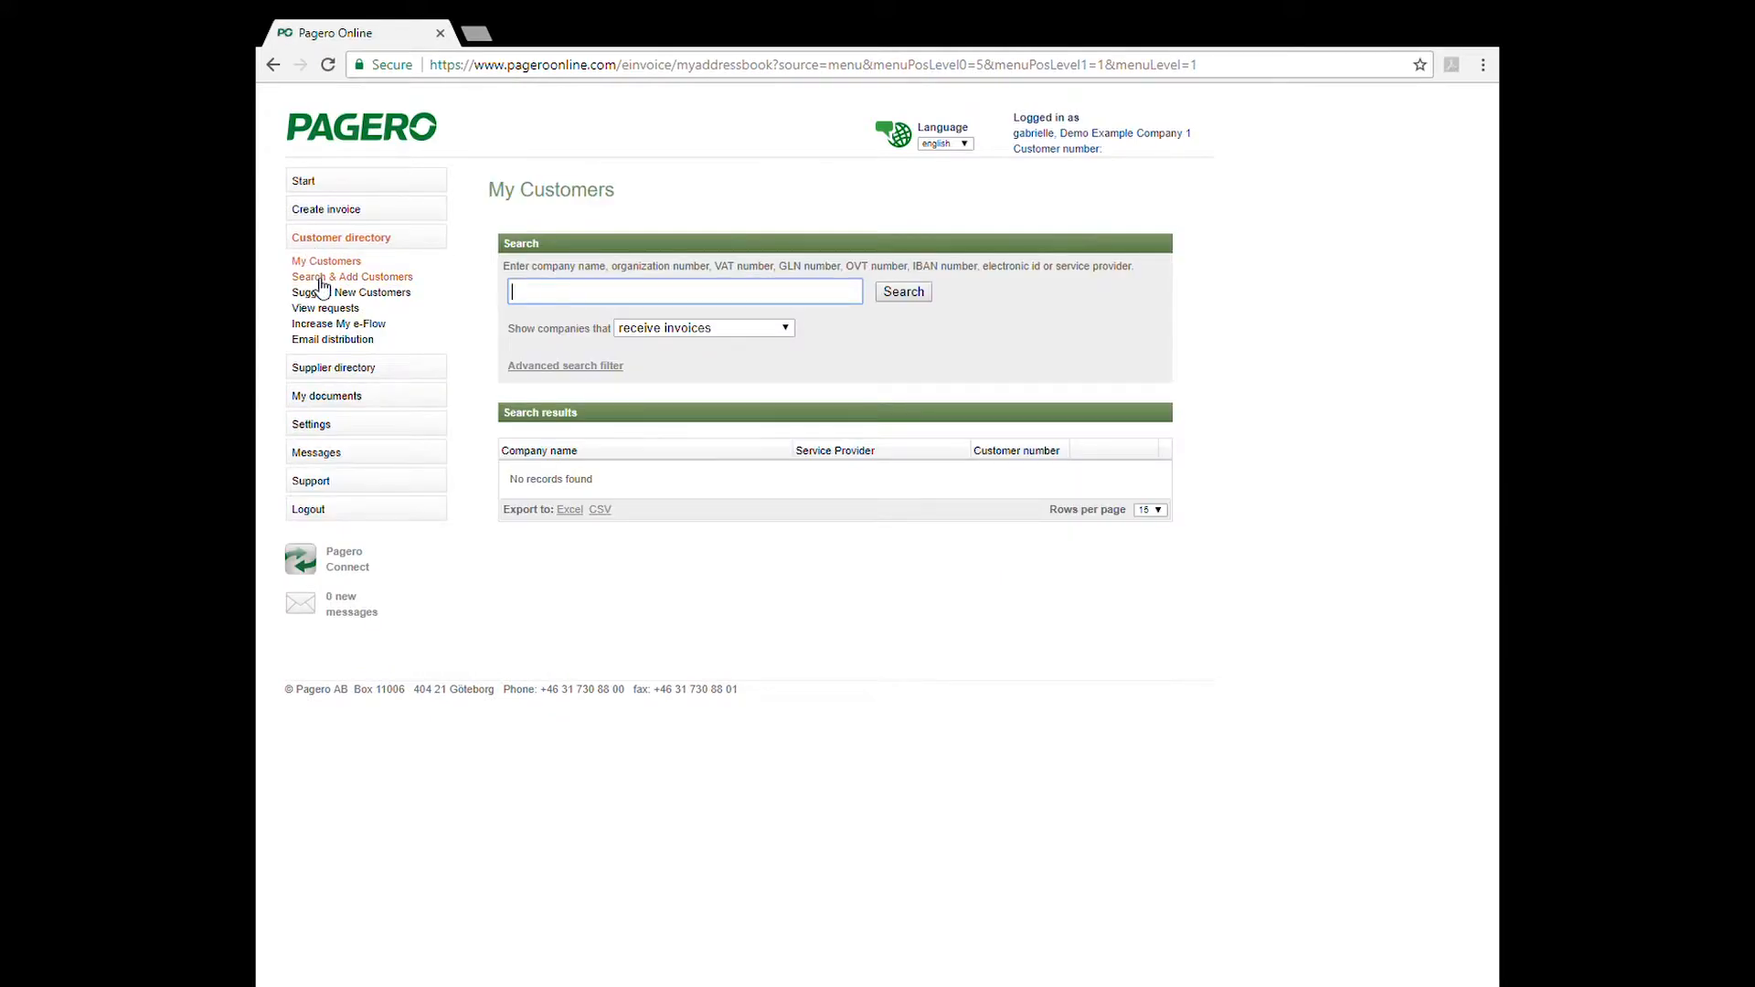
click(321, 279)
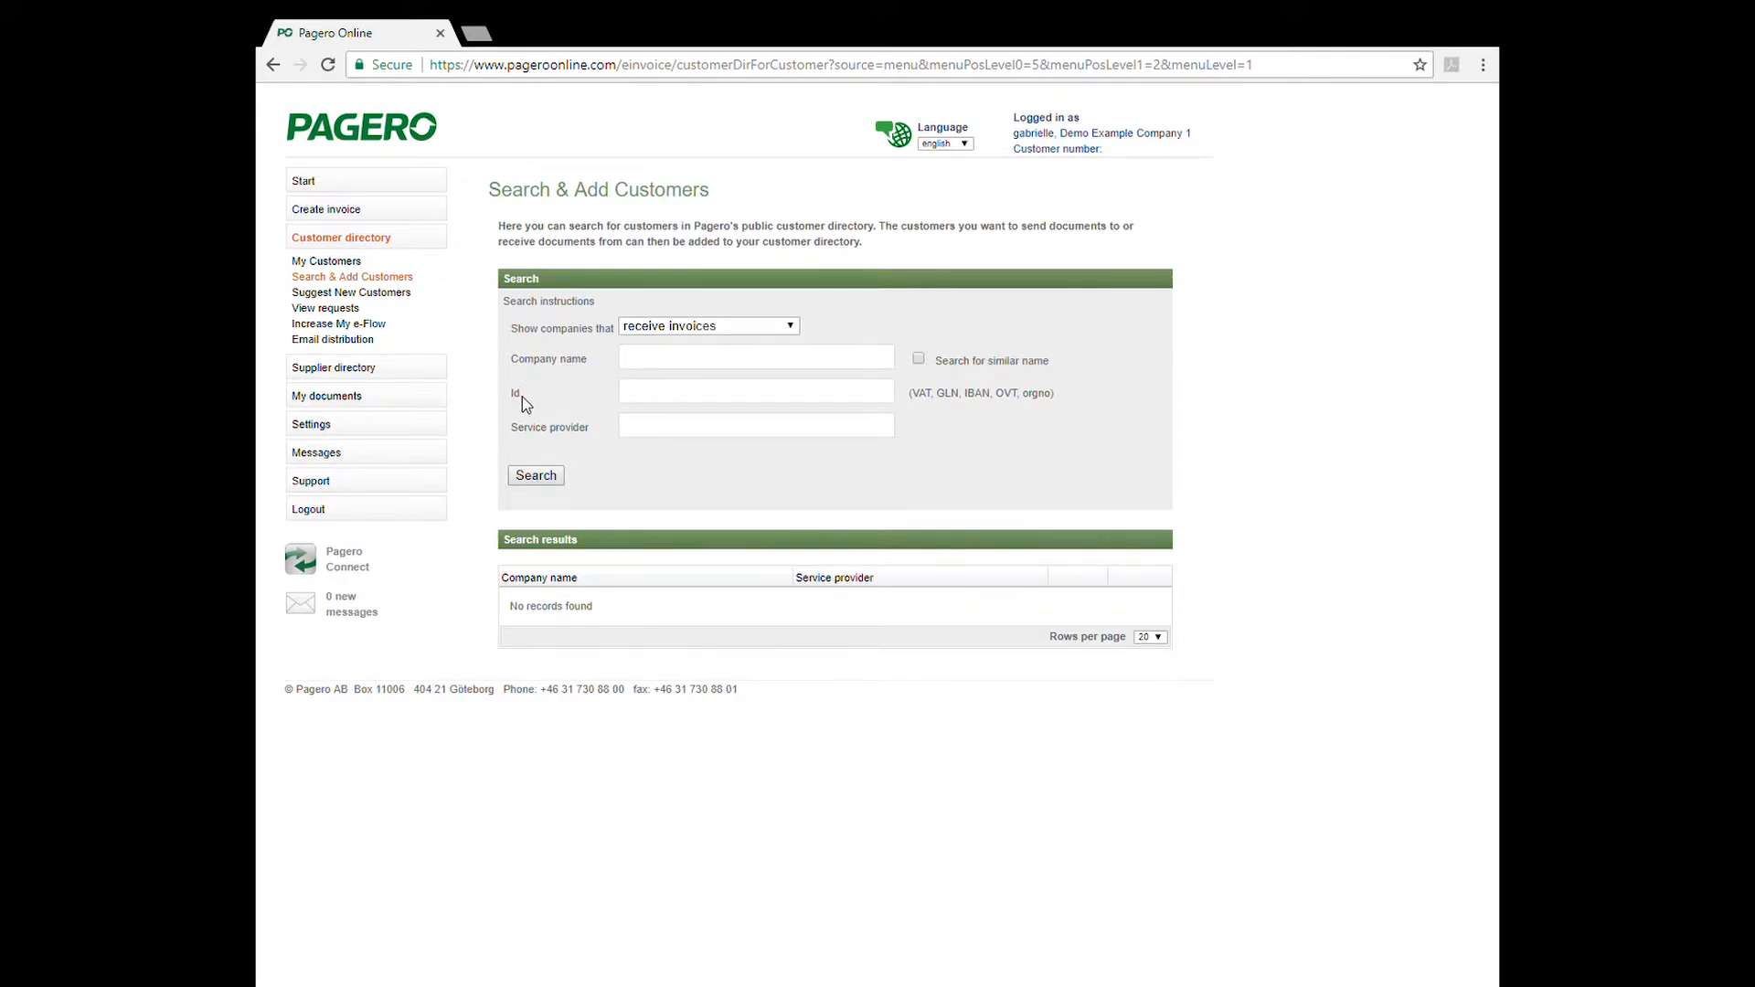
click(645, 399)
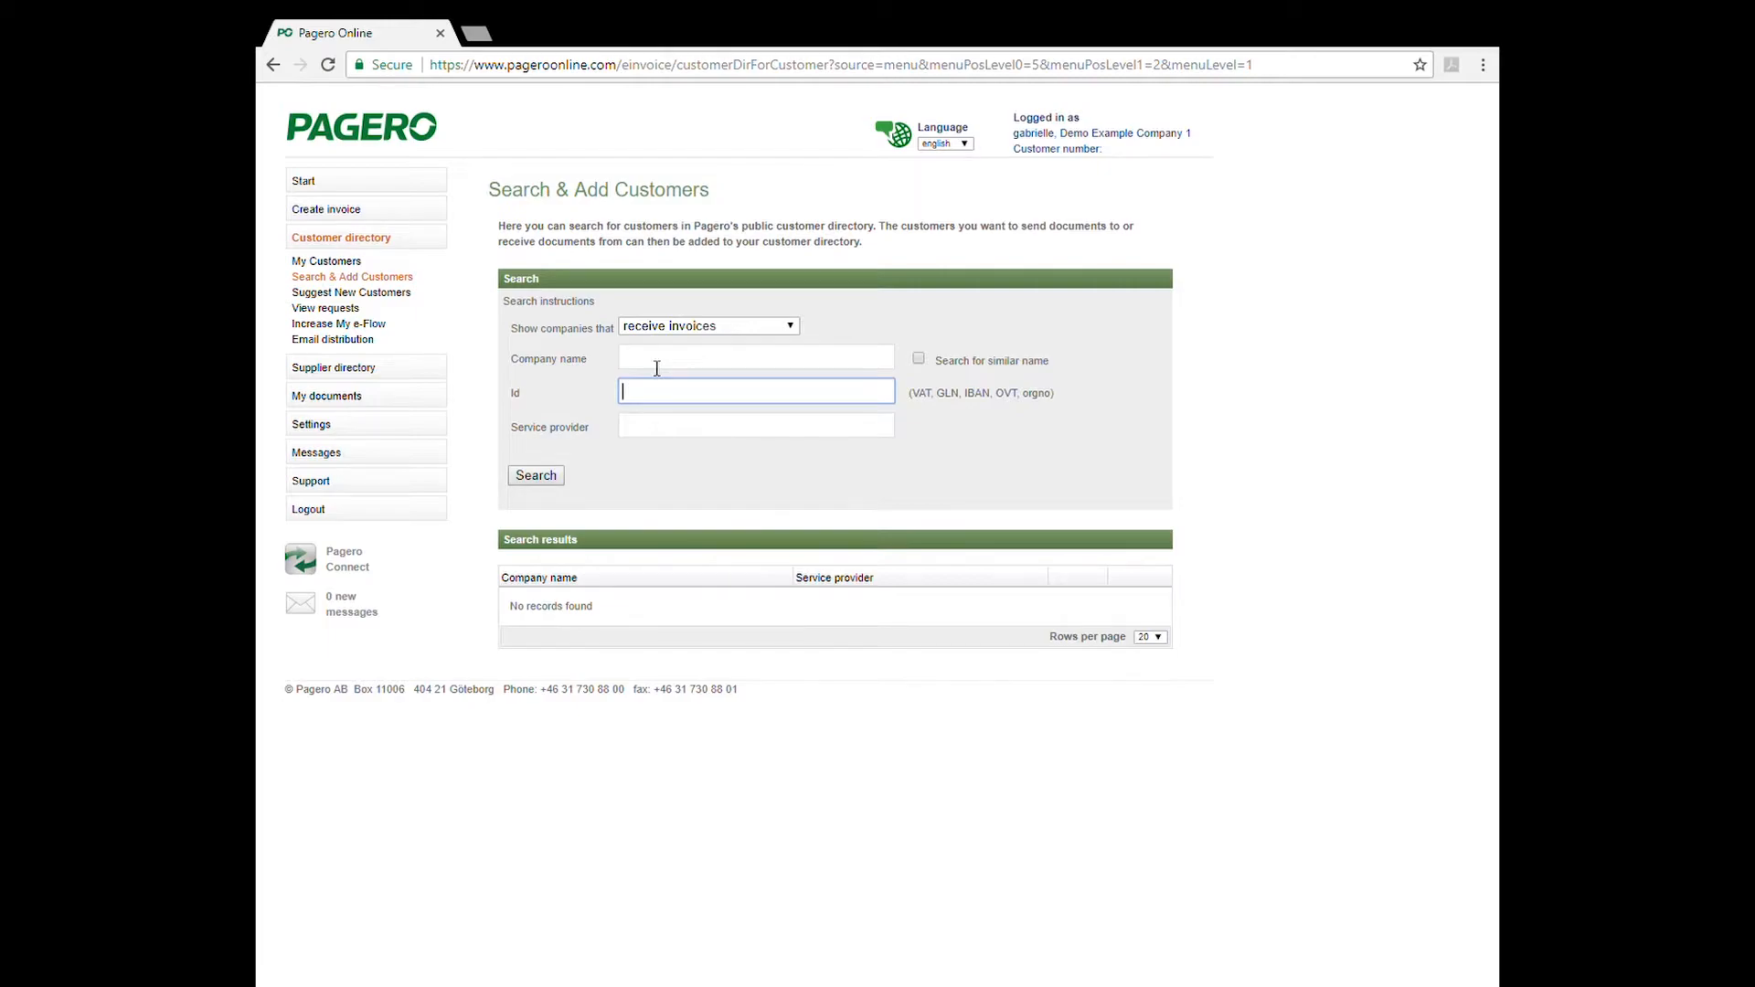
click(656, 364)
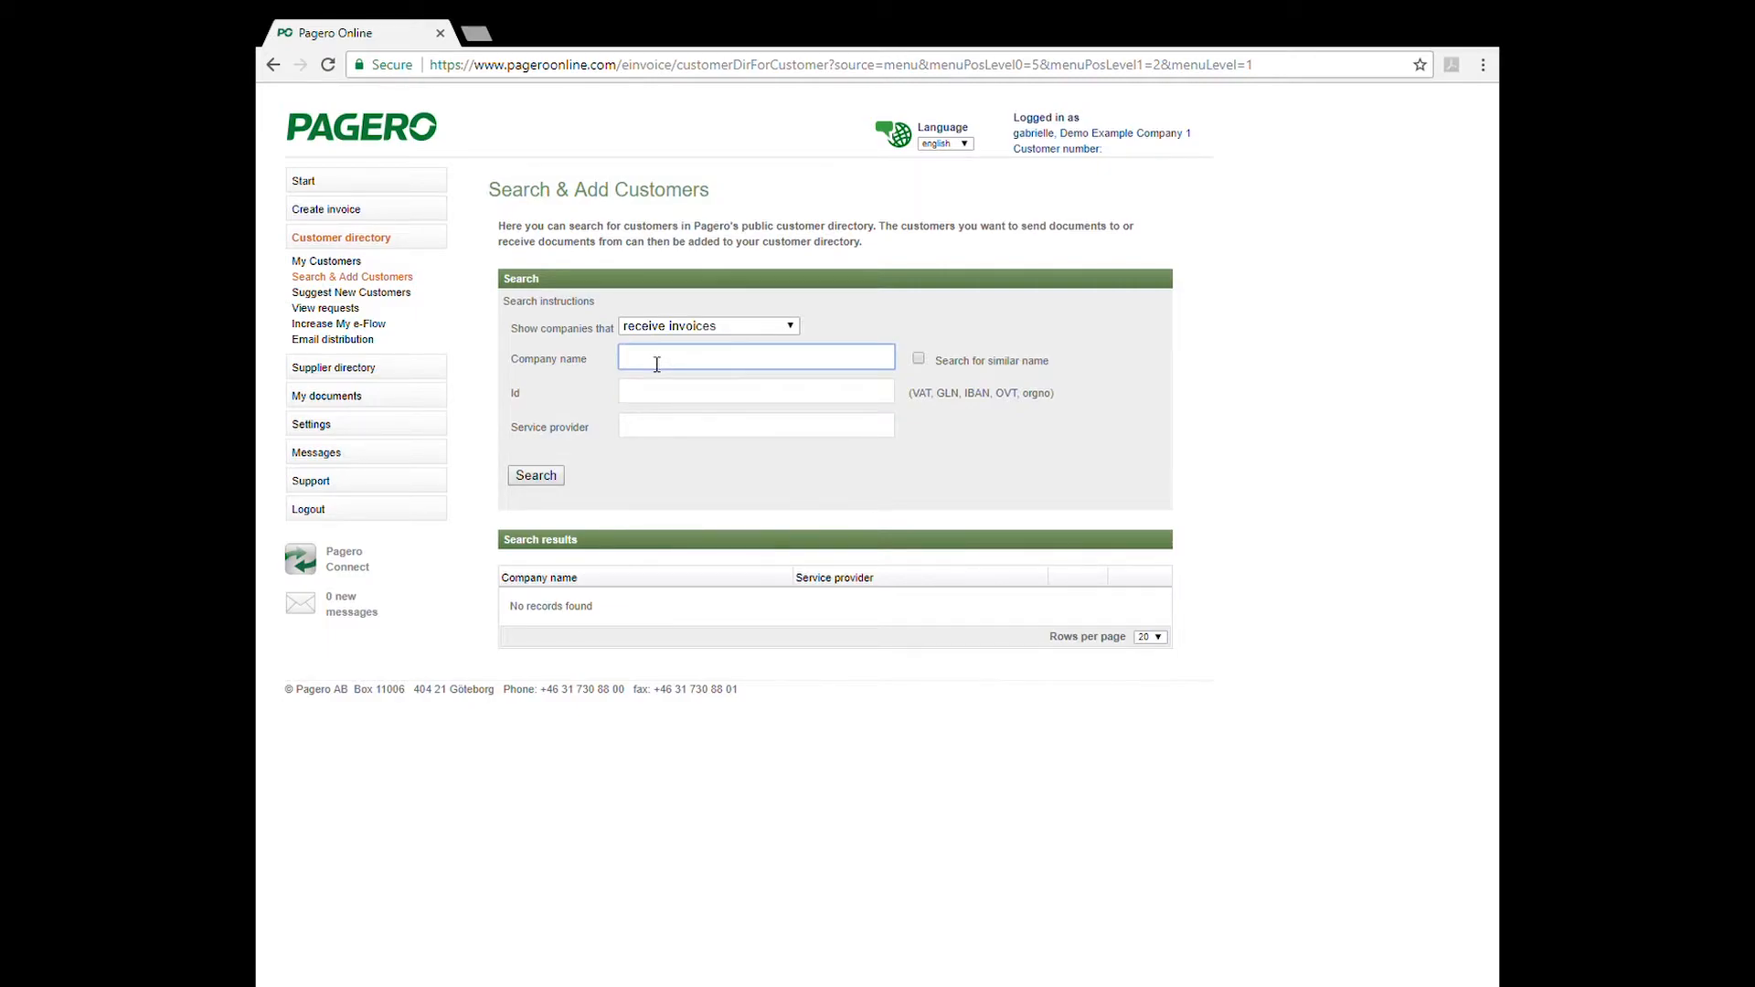
text(company inc.)
click(552, 478)
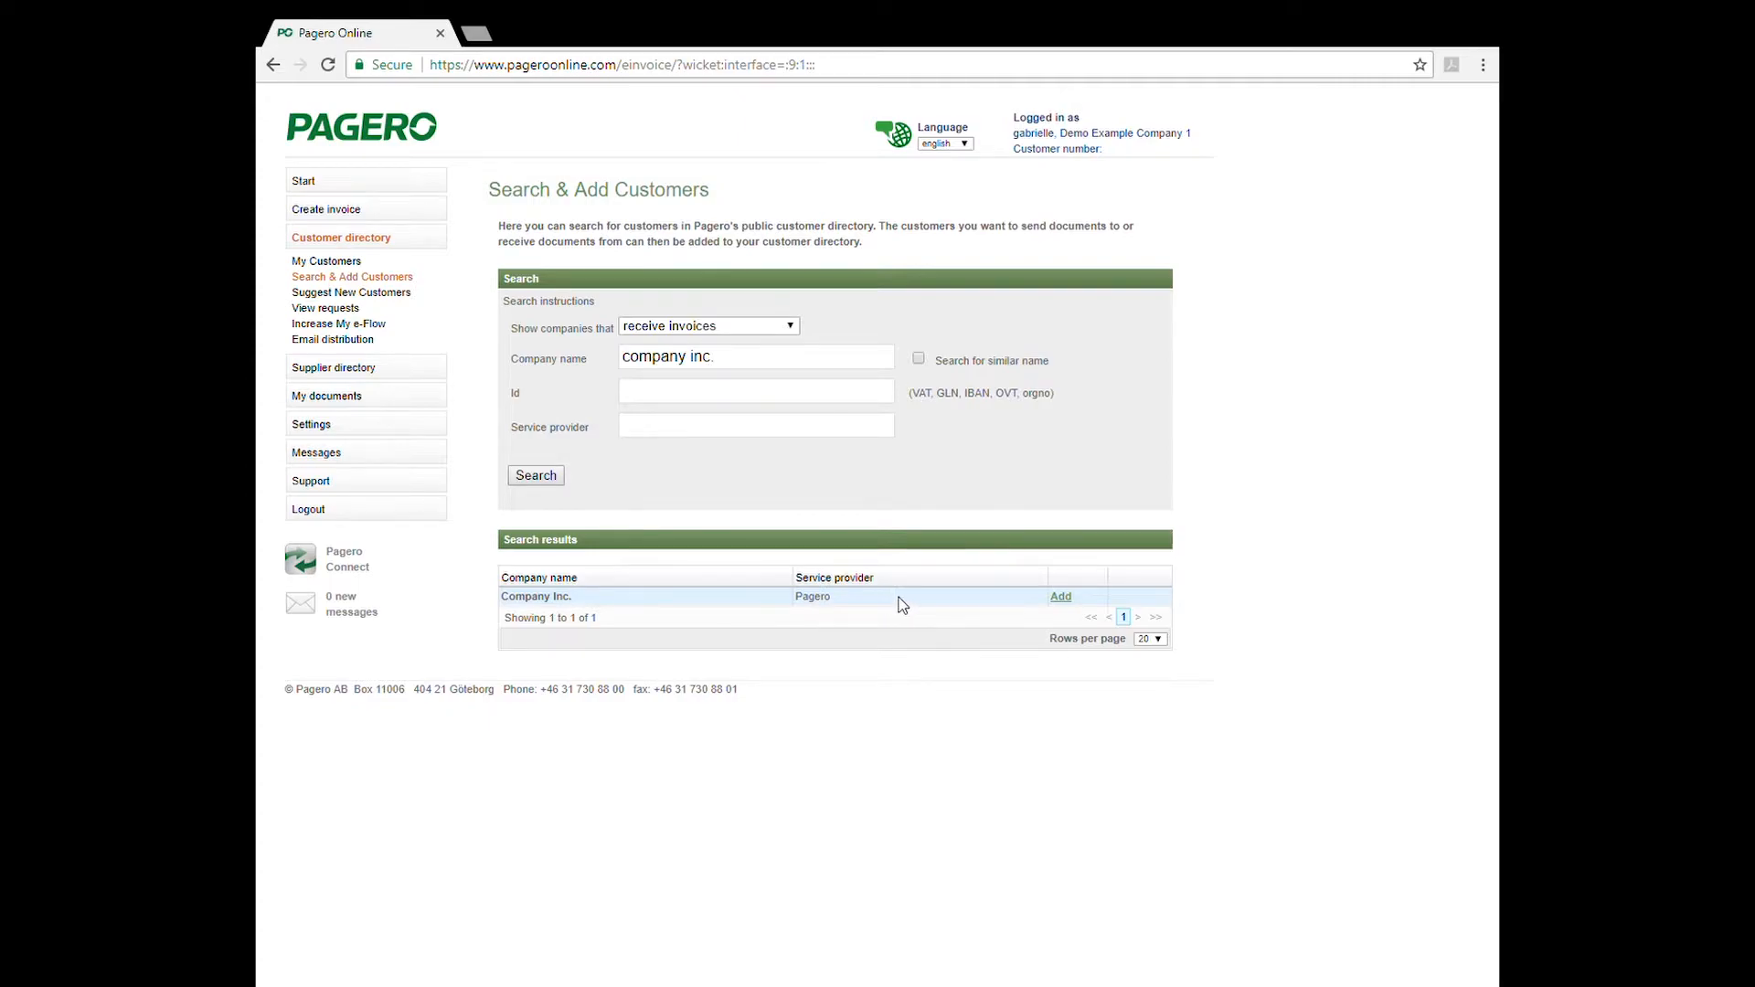
Step: Add Company Inc. as a recipient with its comma-separated customer numbers, and check it in the My Customers list
click(1068, 600)
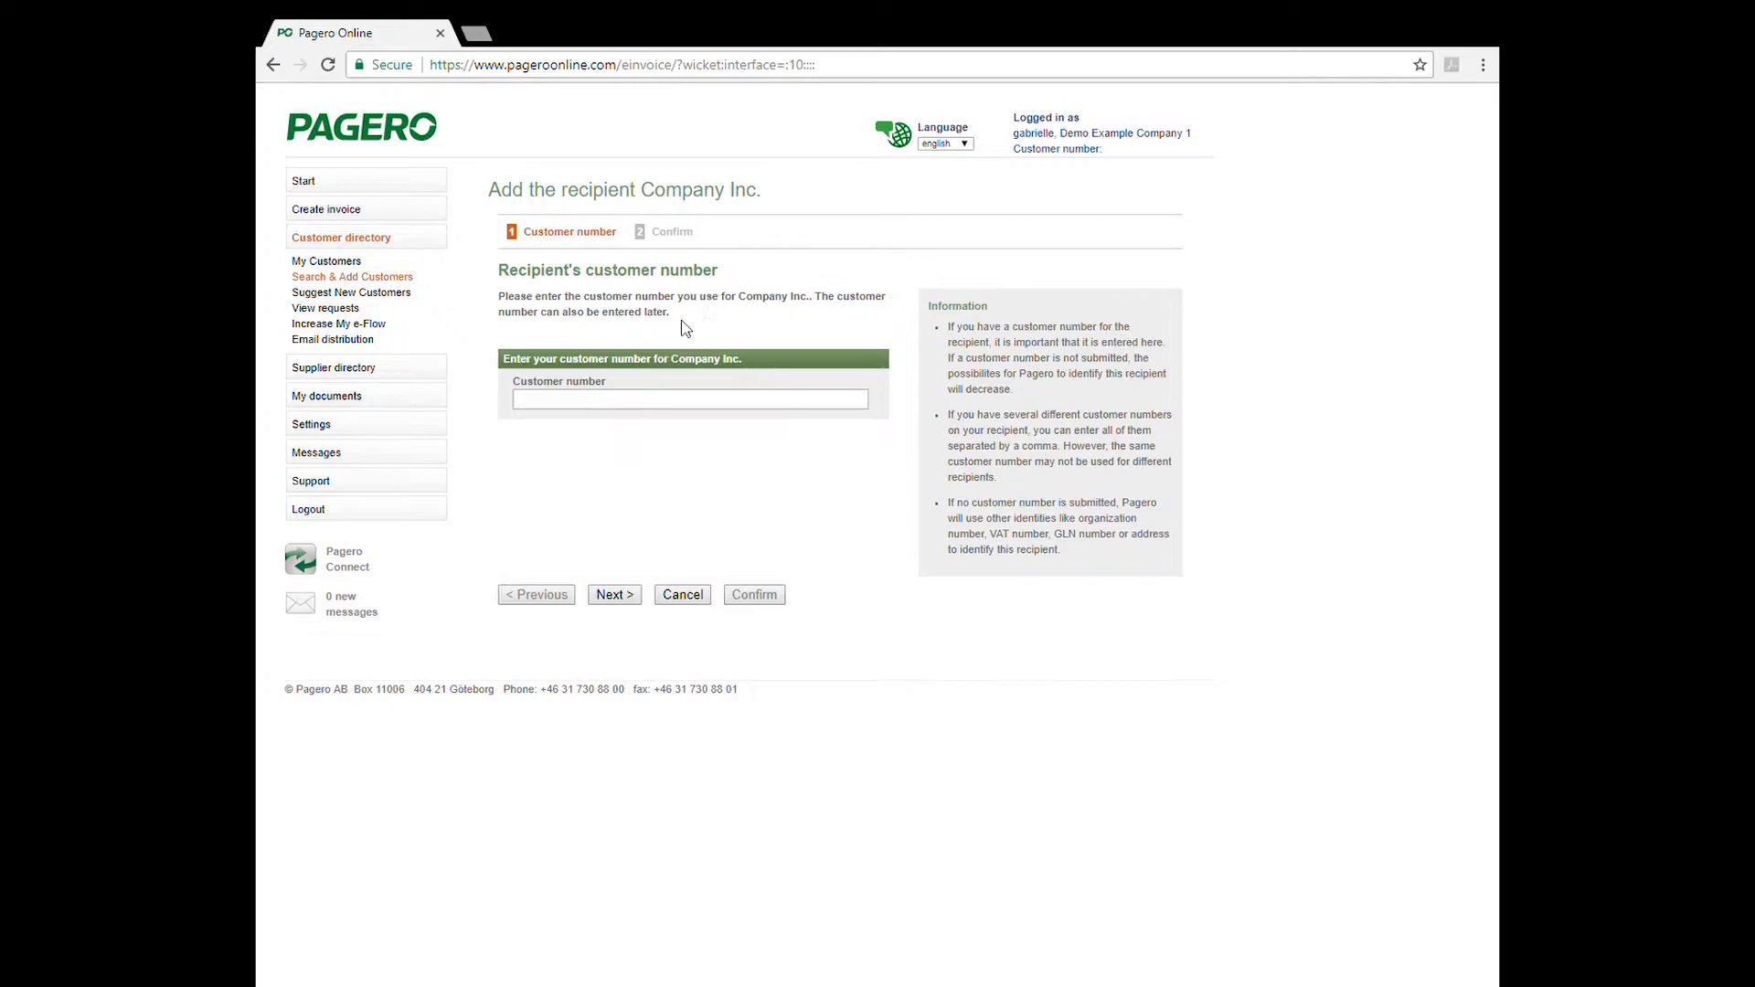
click(637, 406)
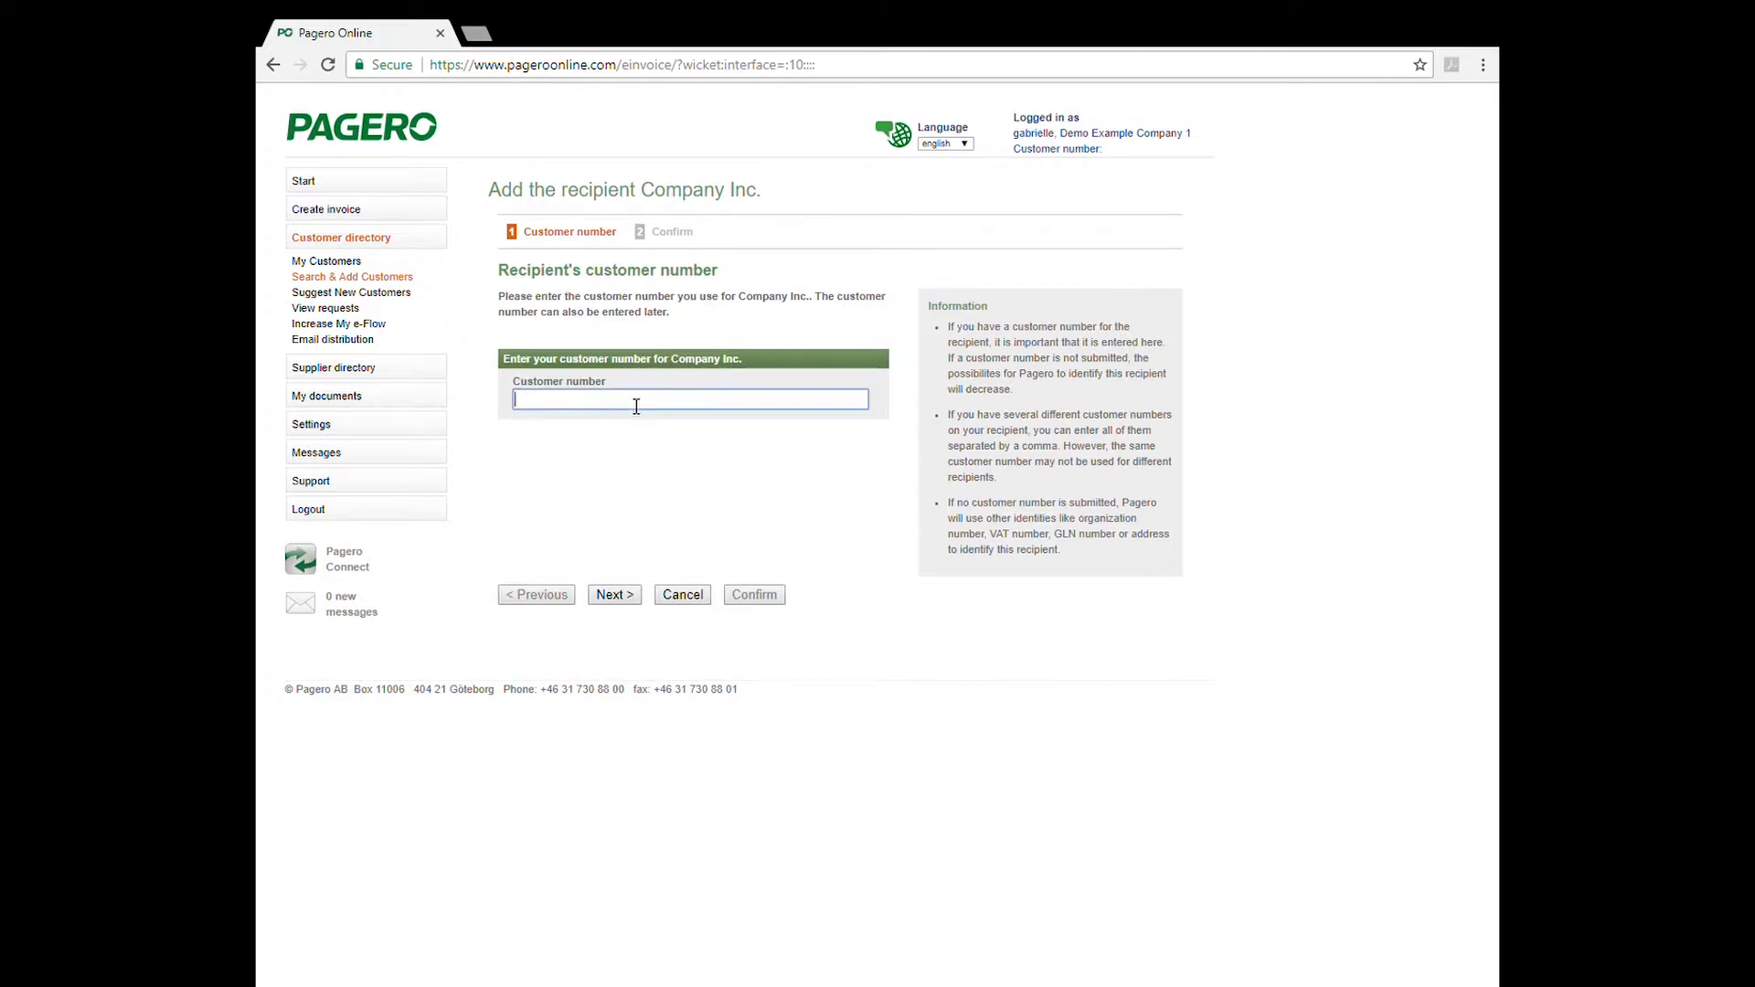
text(1234, 5874, 3658)
click(615, 595)
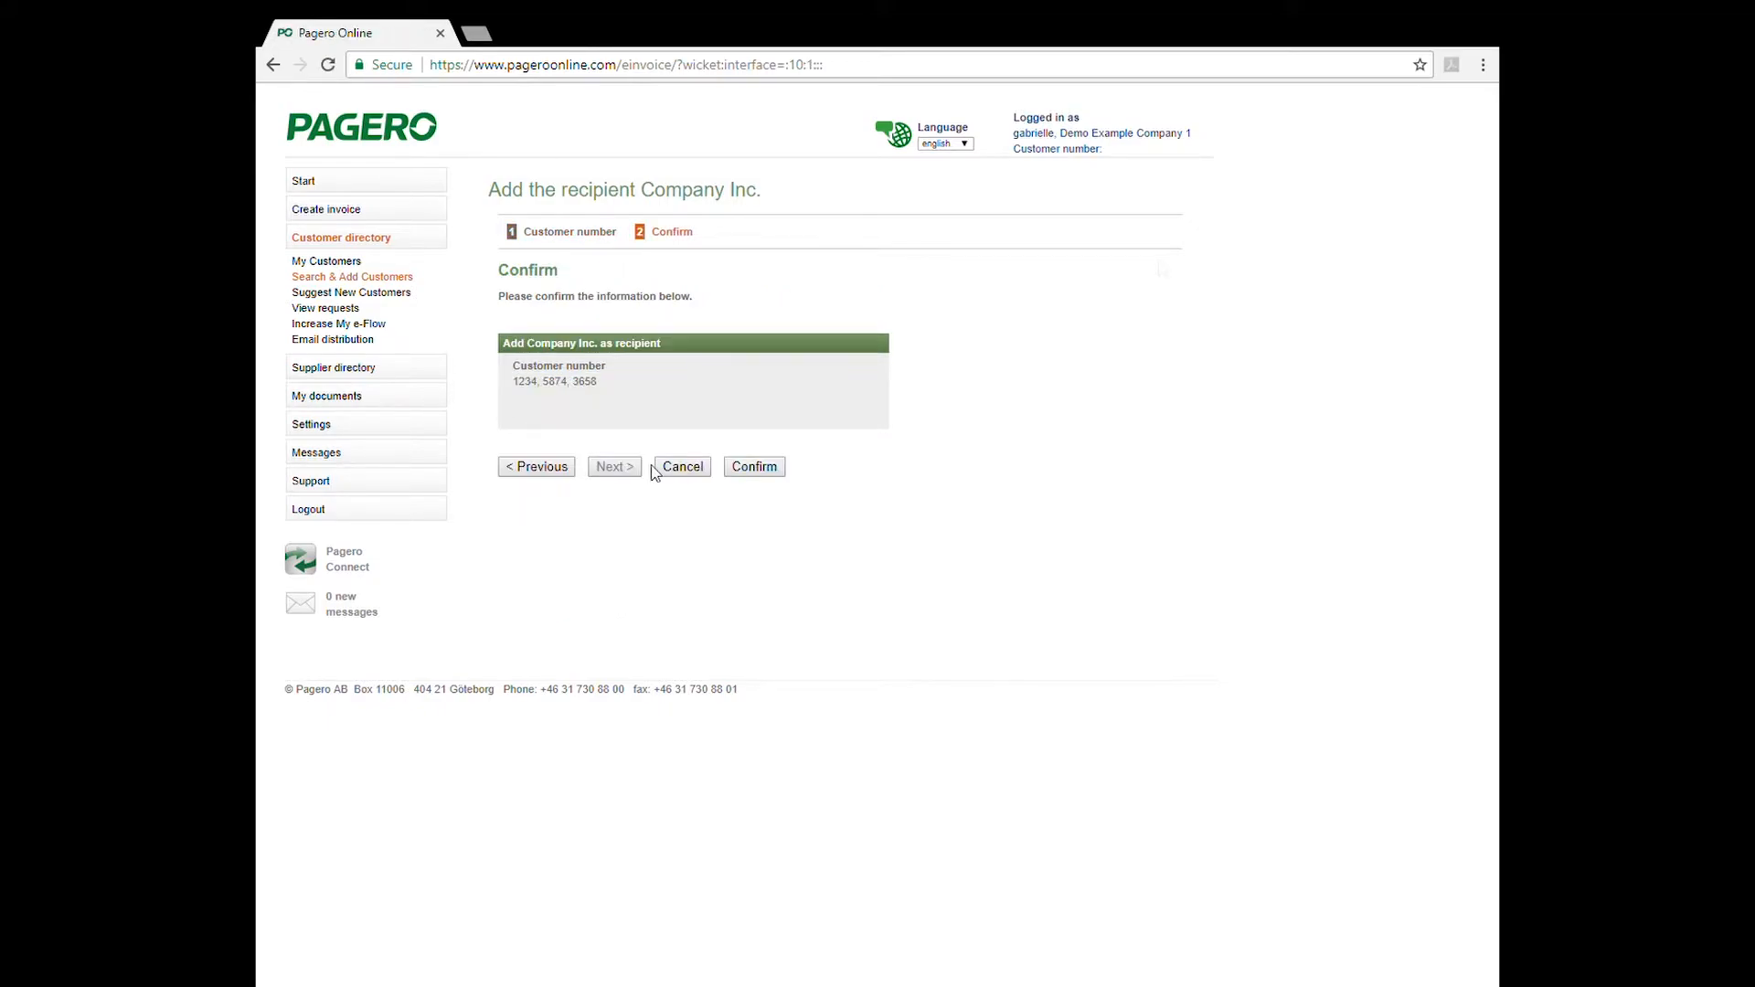
click(762, 472)
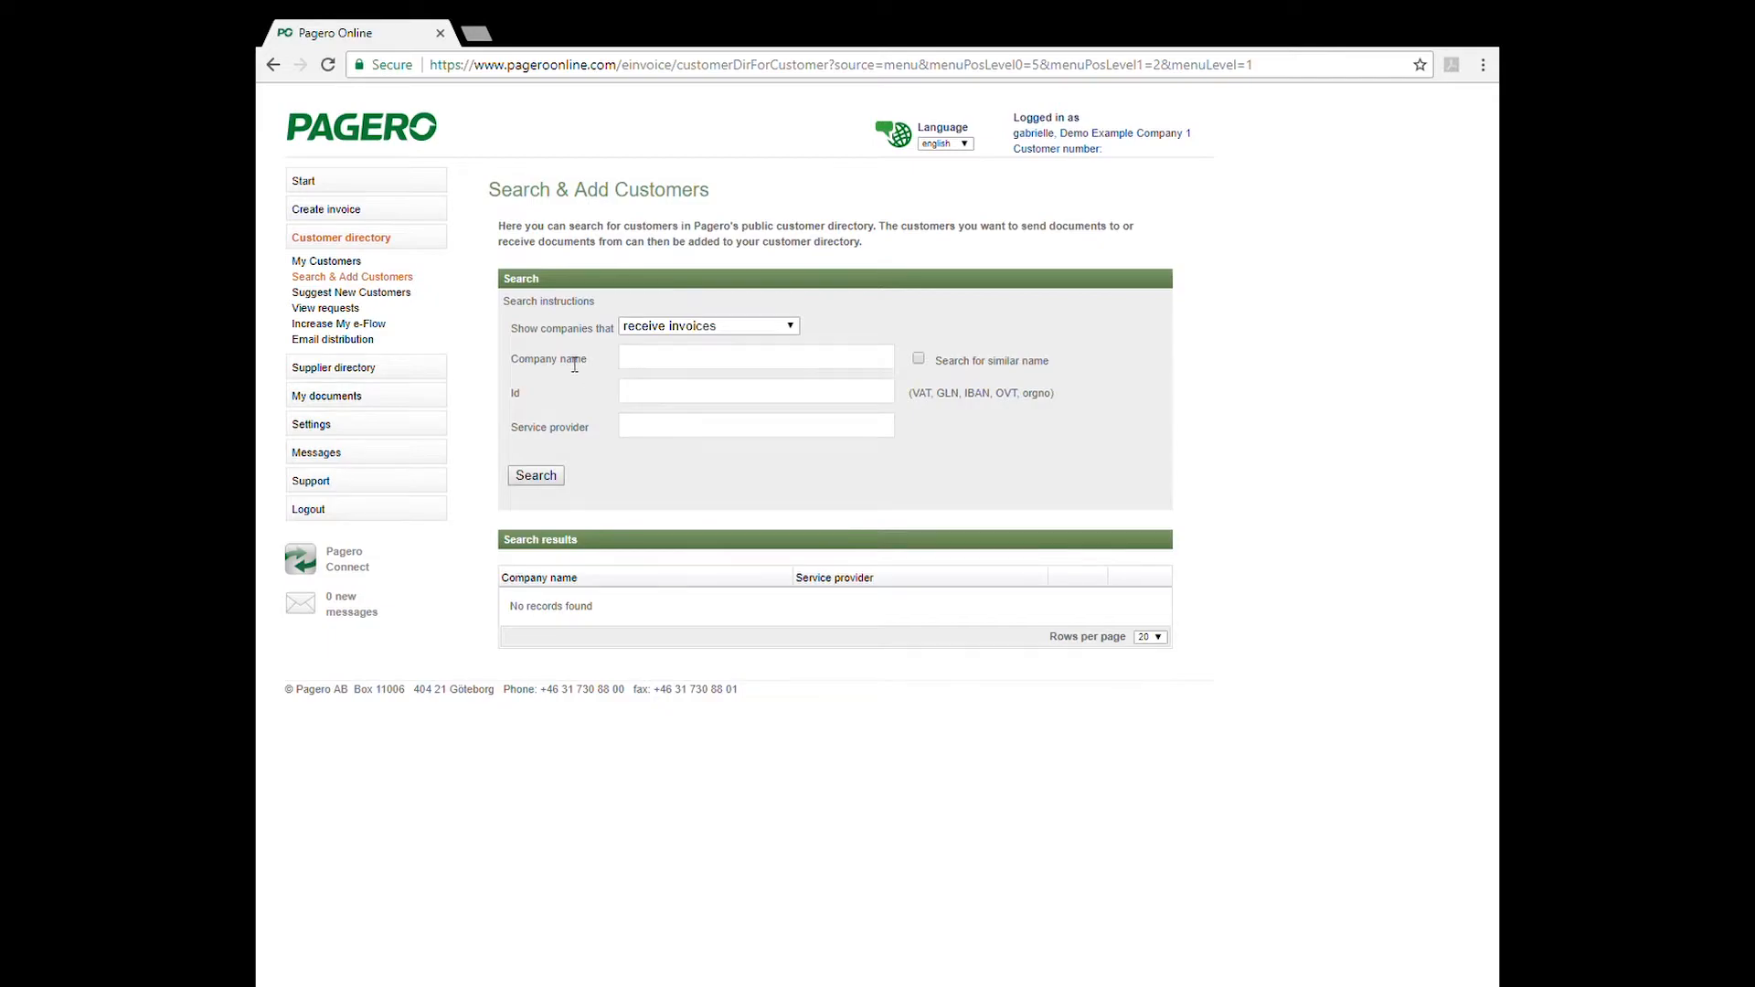
click(336, 263)
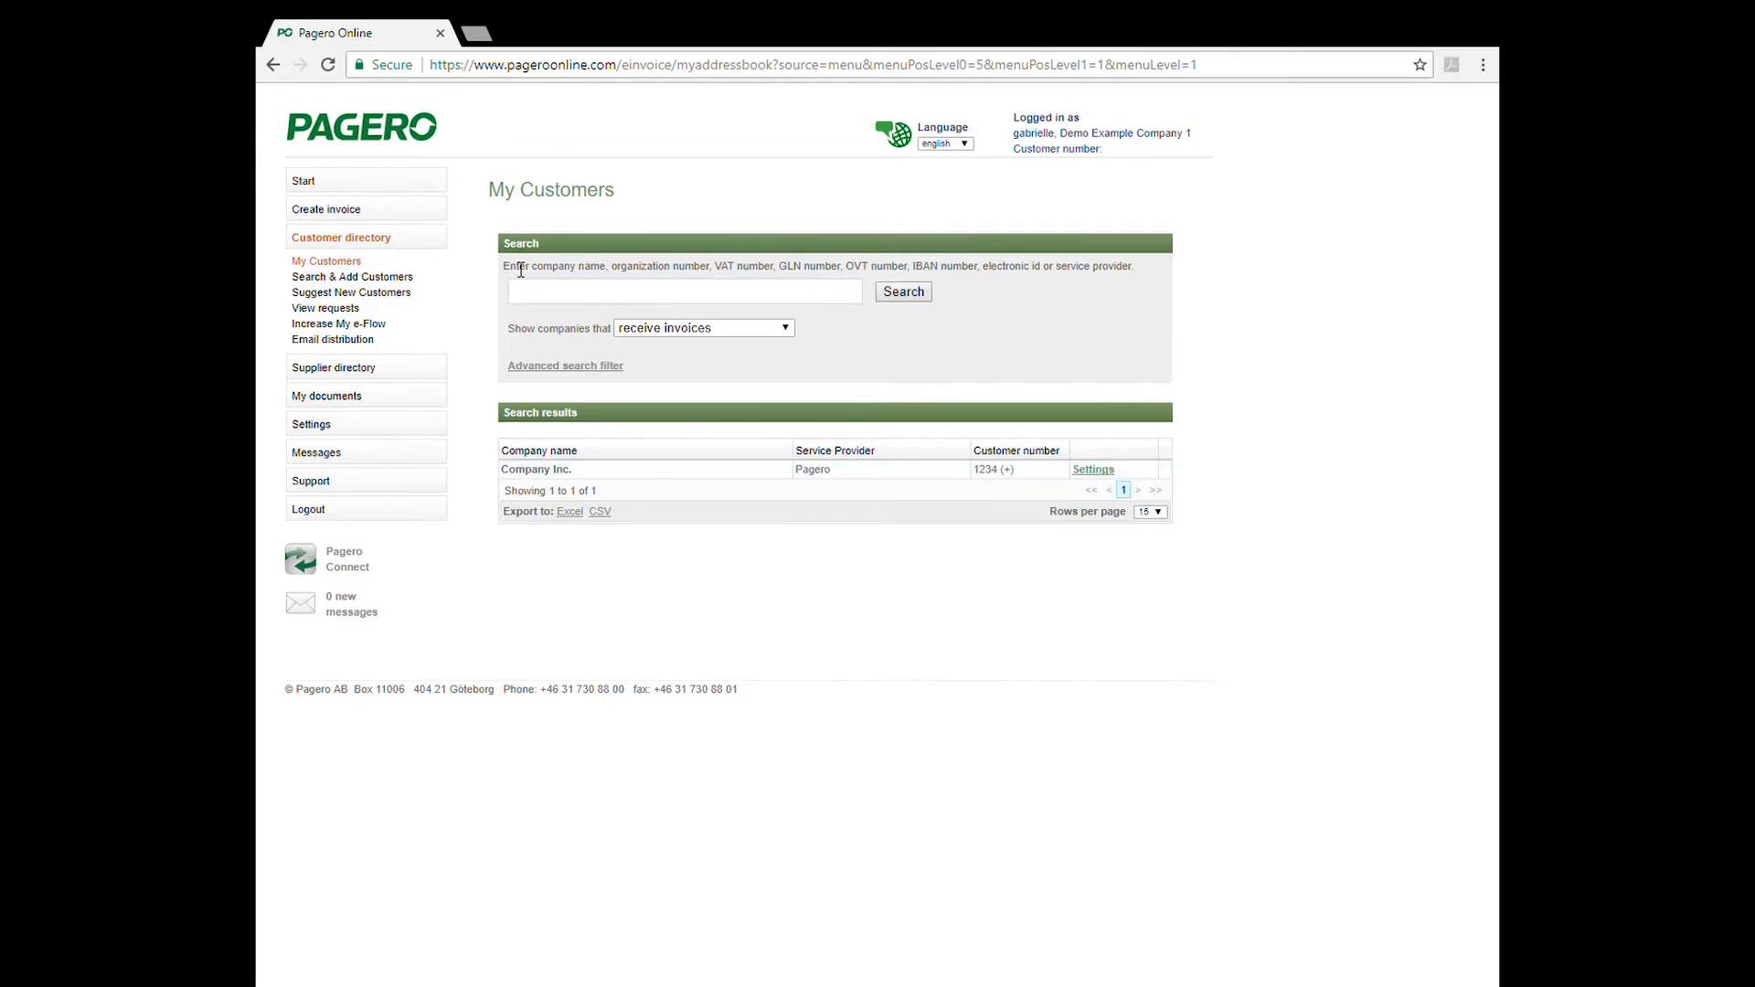
Step: Create a new invoice with Company Inc. as the recipient
click(346, 212)
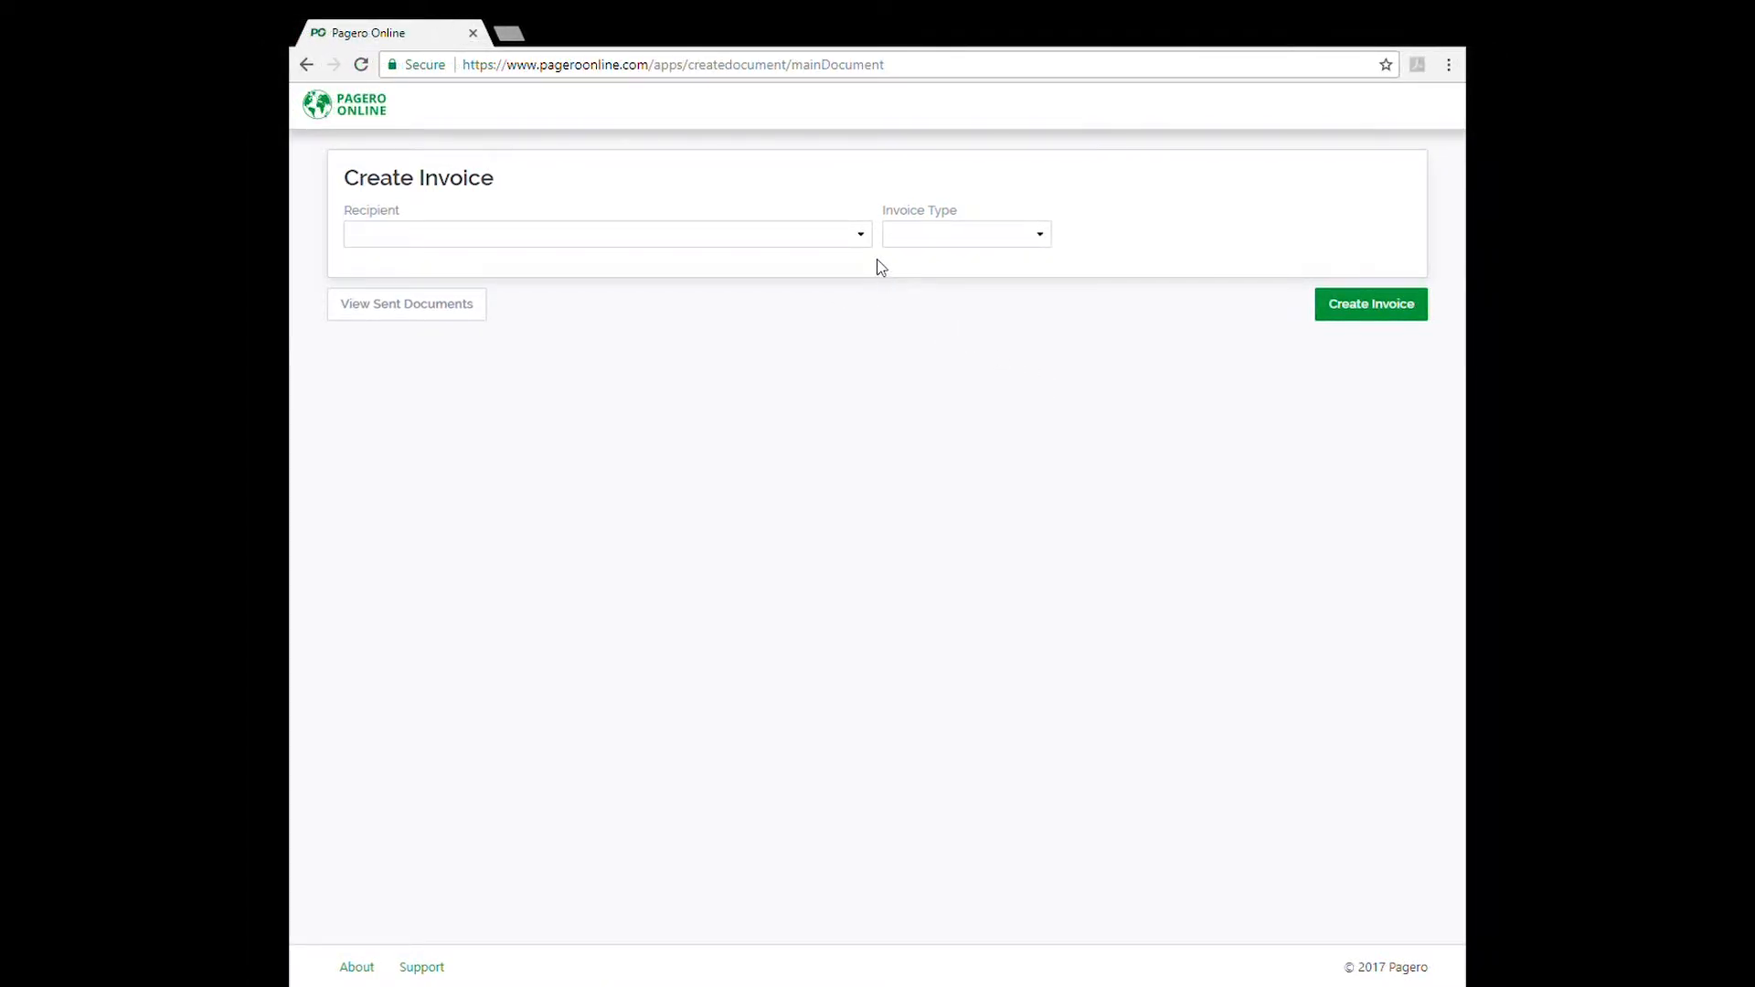
click(863, 239)
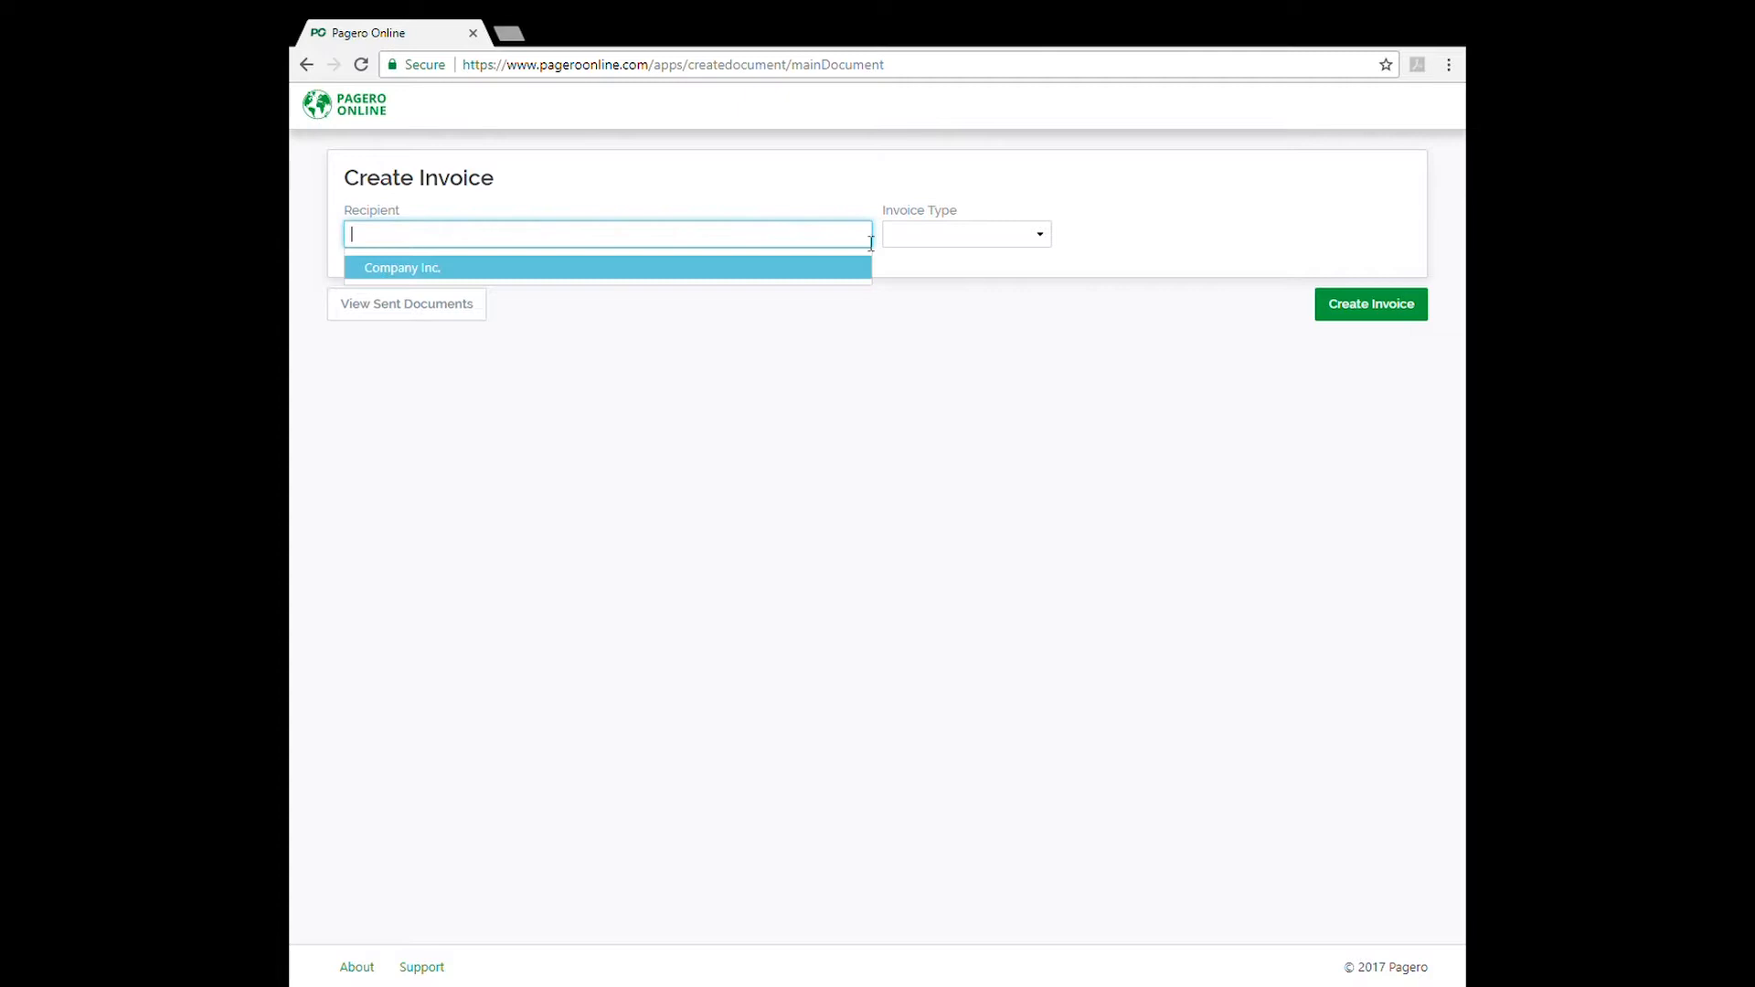
click(566, 270)
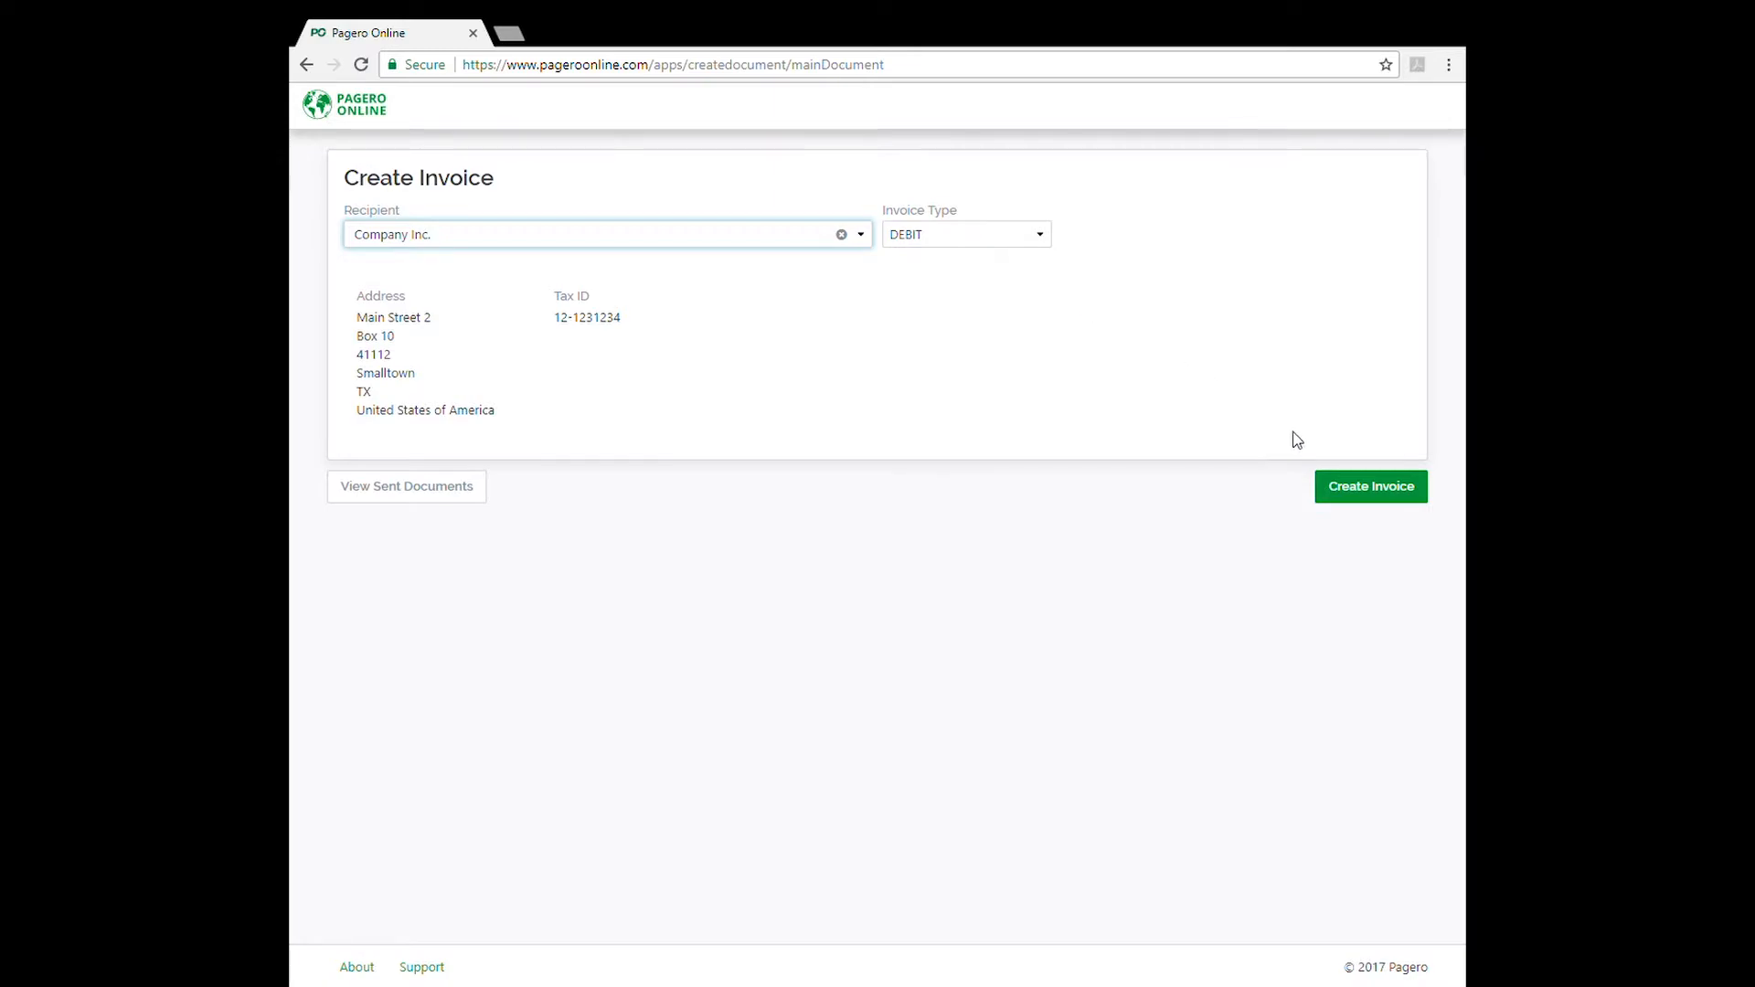
click(1376, 489)
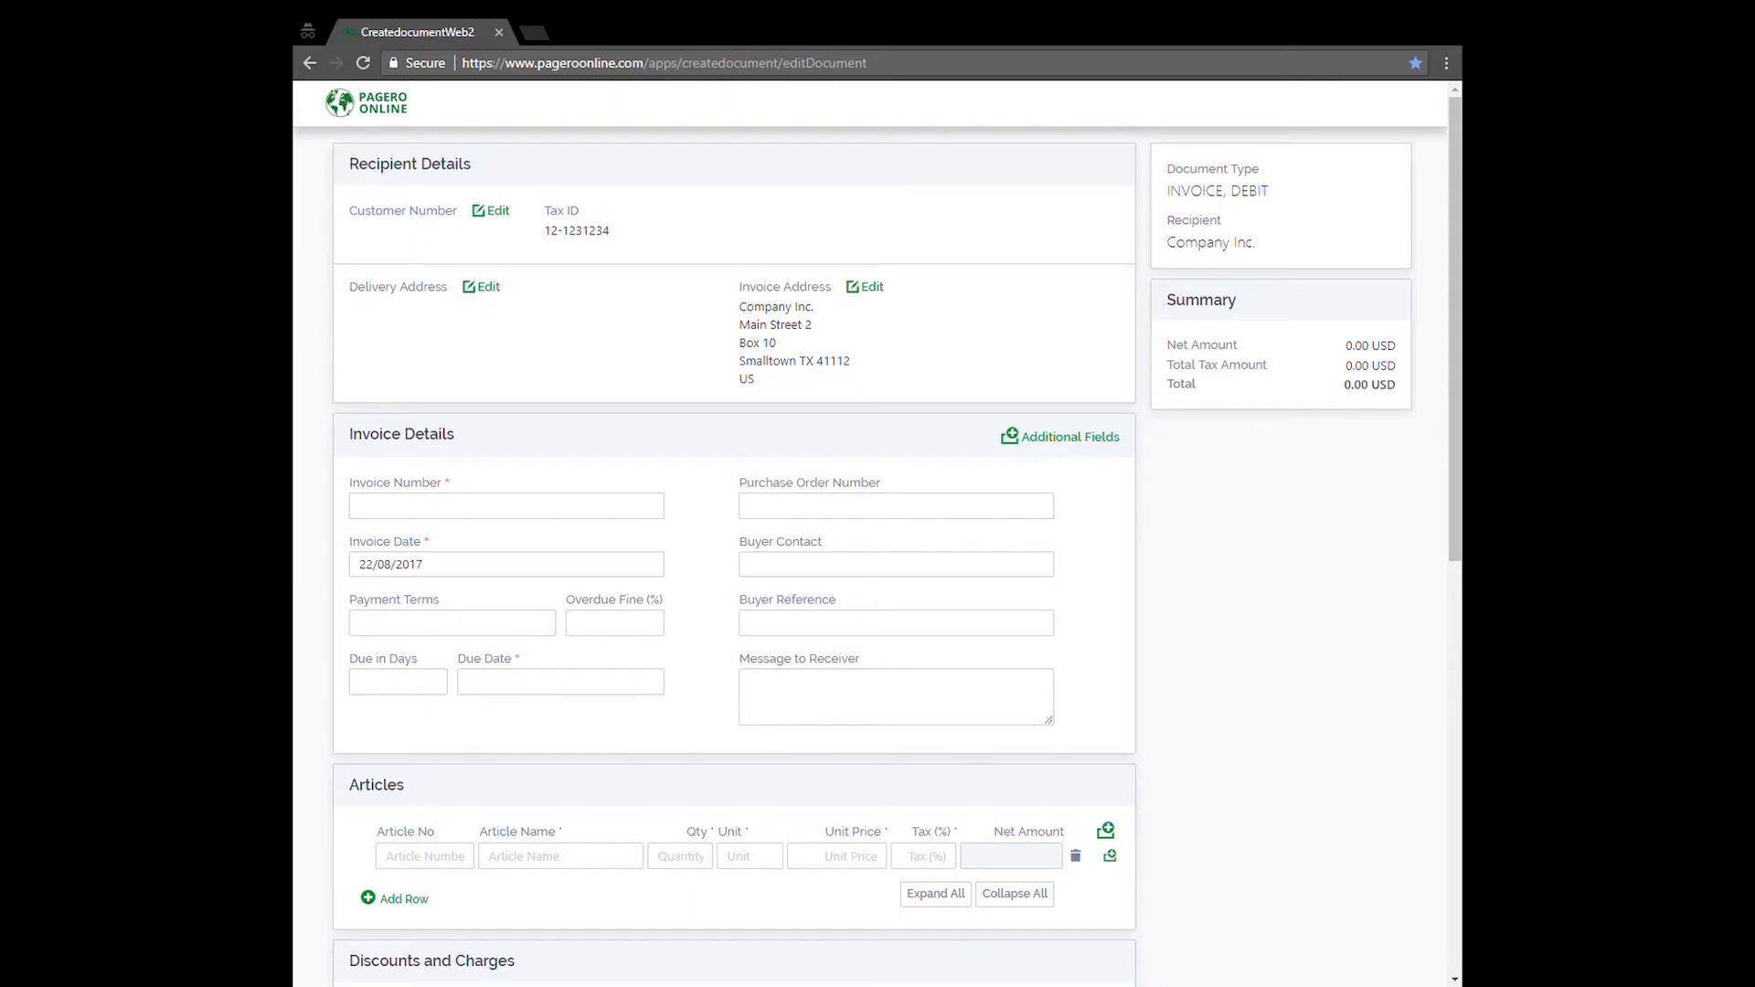
Step: Enter the recipient's customer number on the invoice and look over the editable delivery and invoice address fields
click(498, 211)
text(1234)
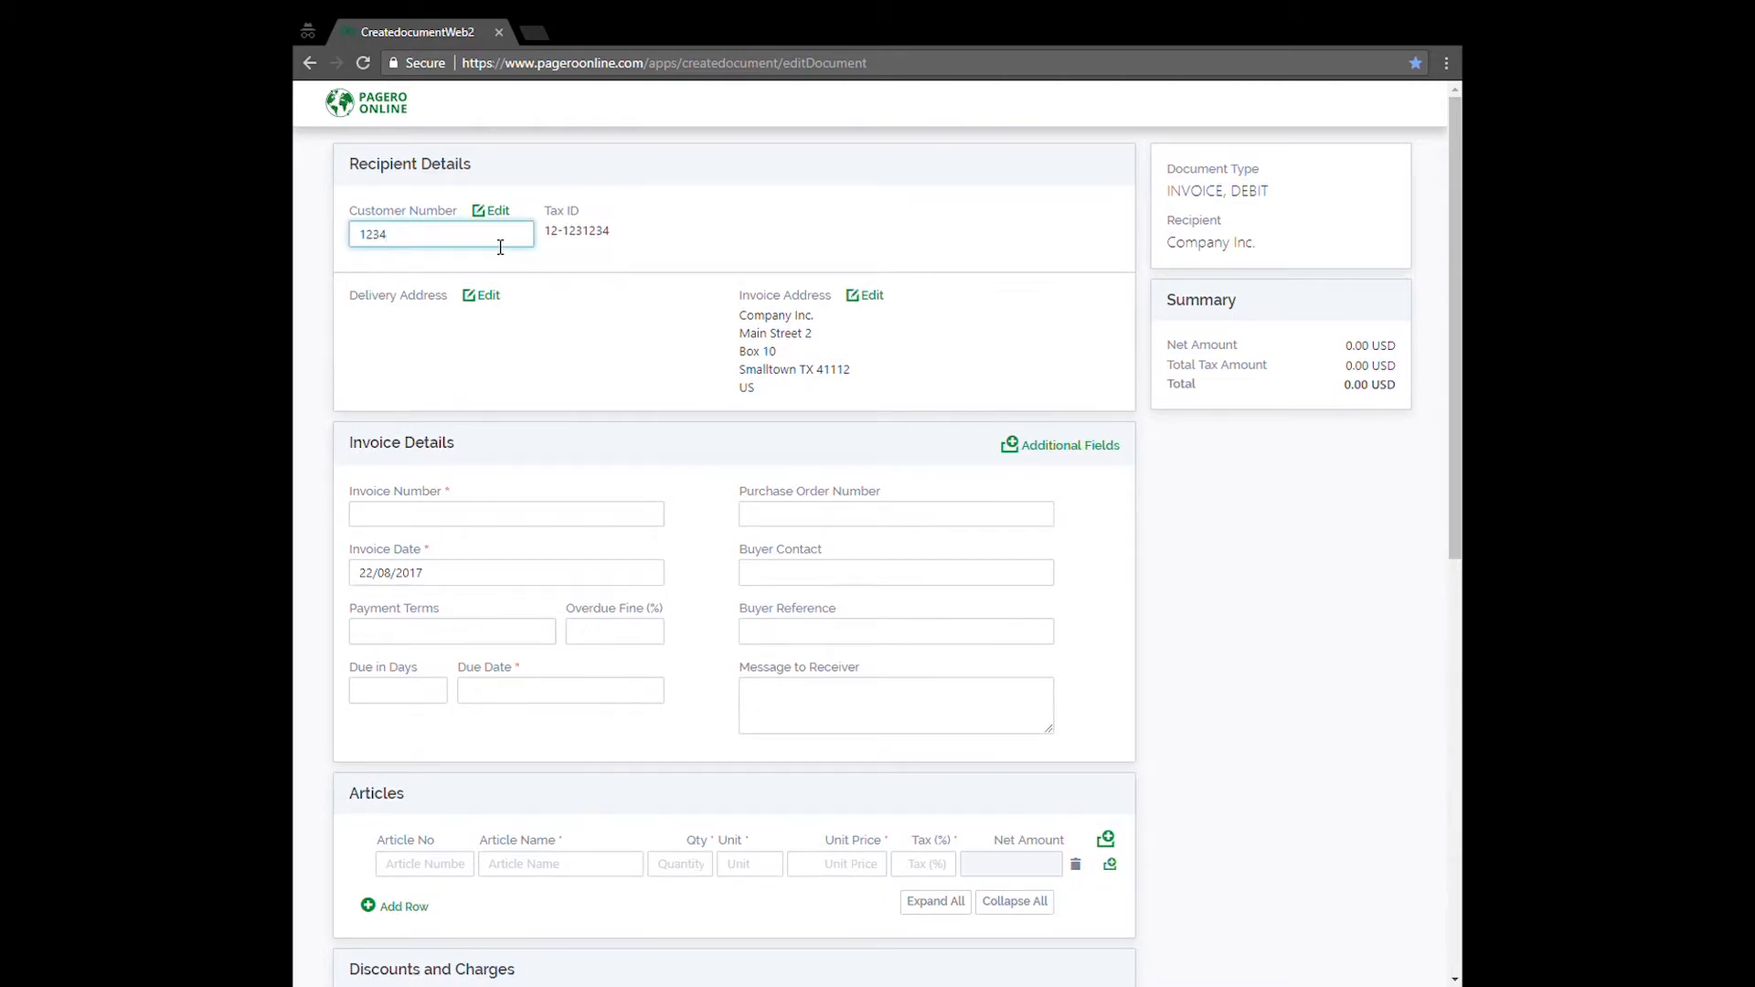
click(501, 295)
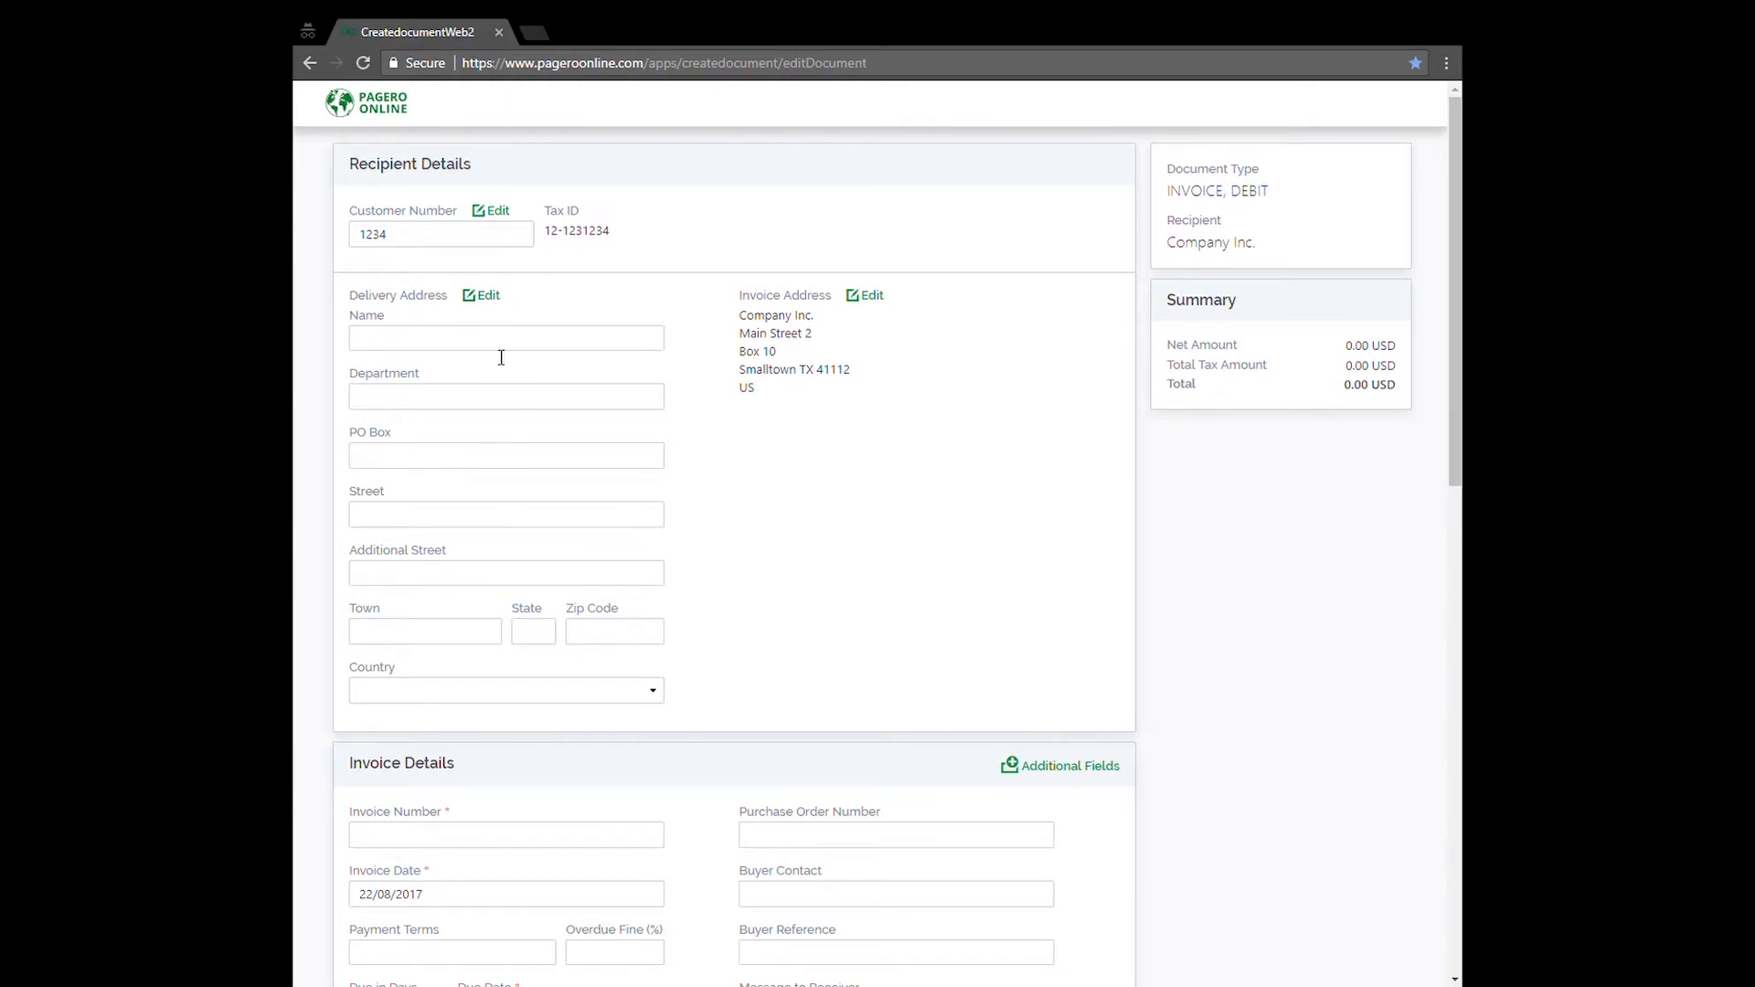
click(497, 300)
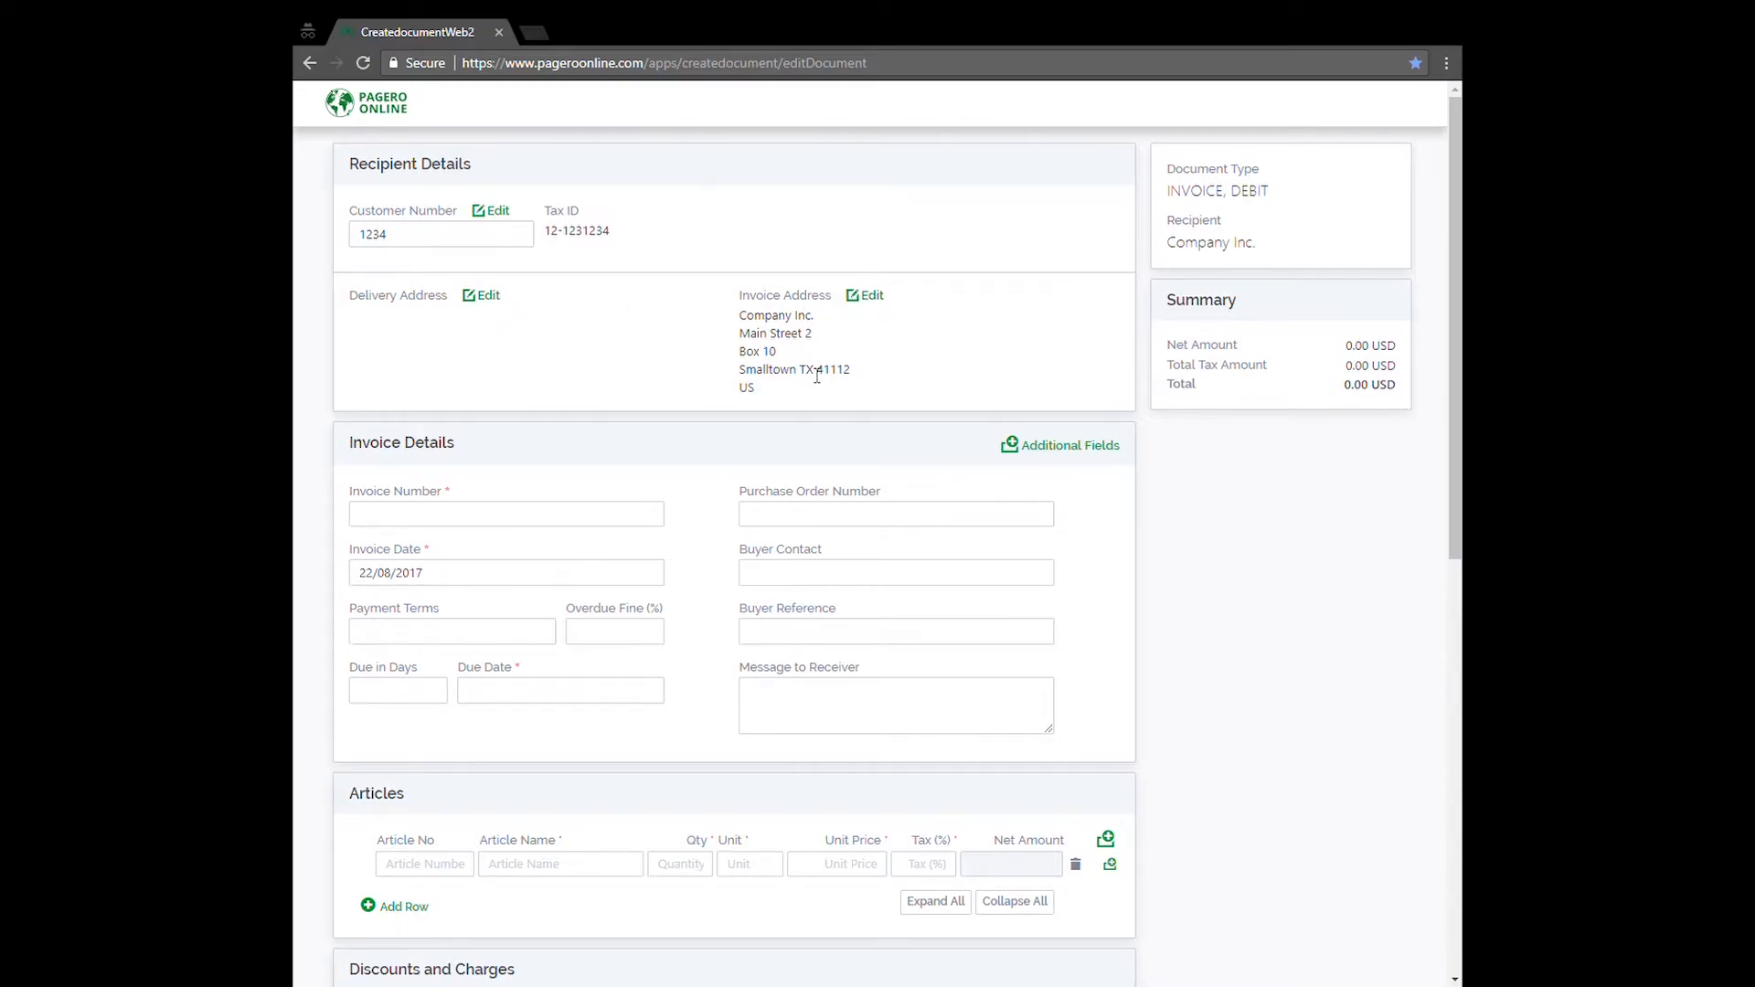
click(871, 297)
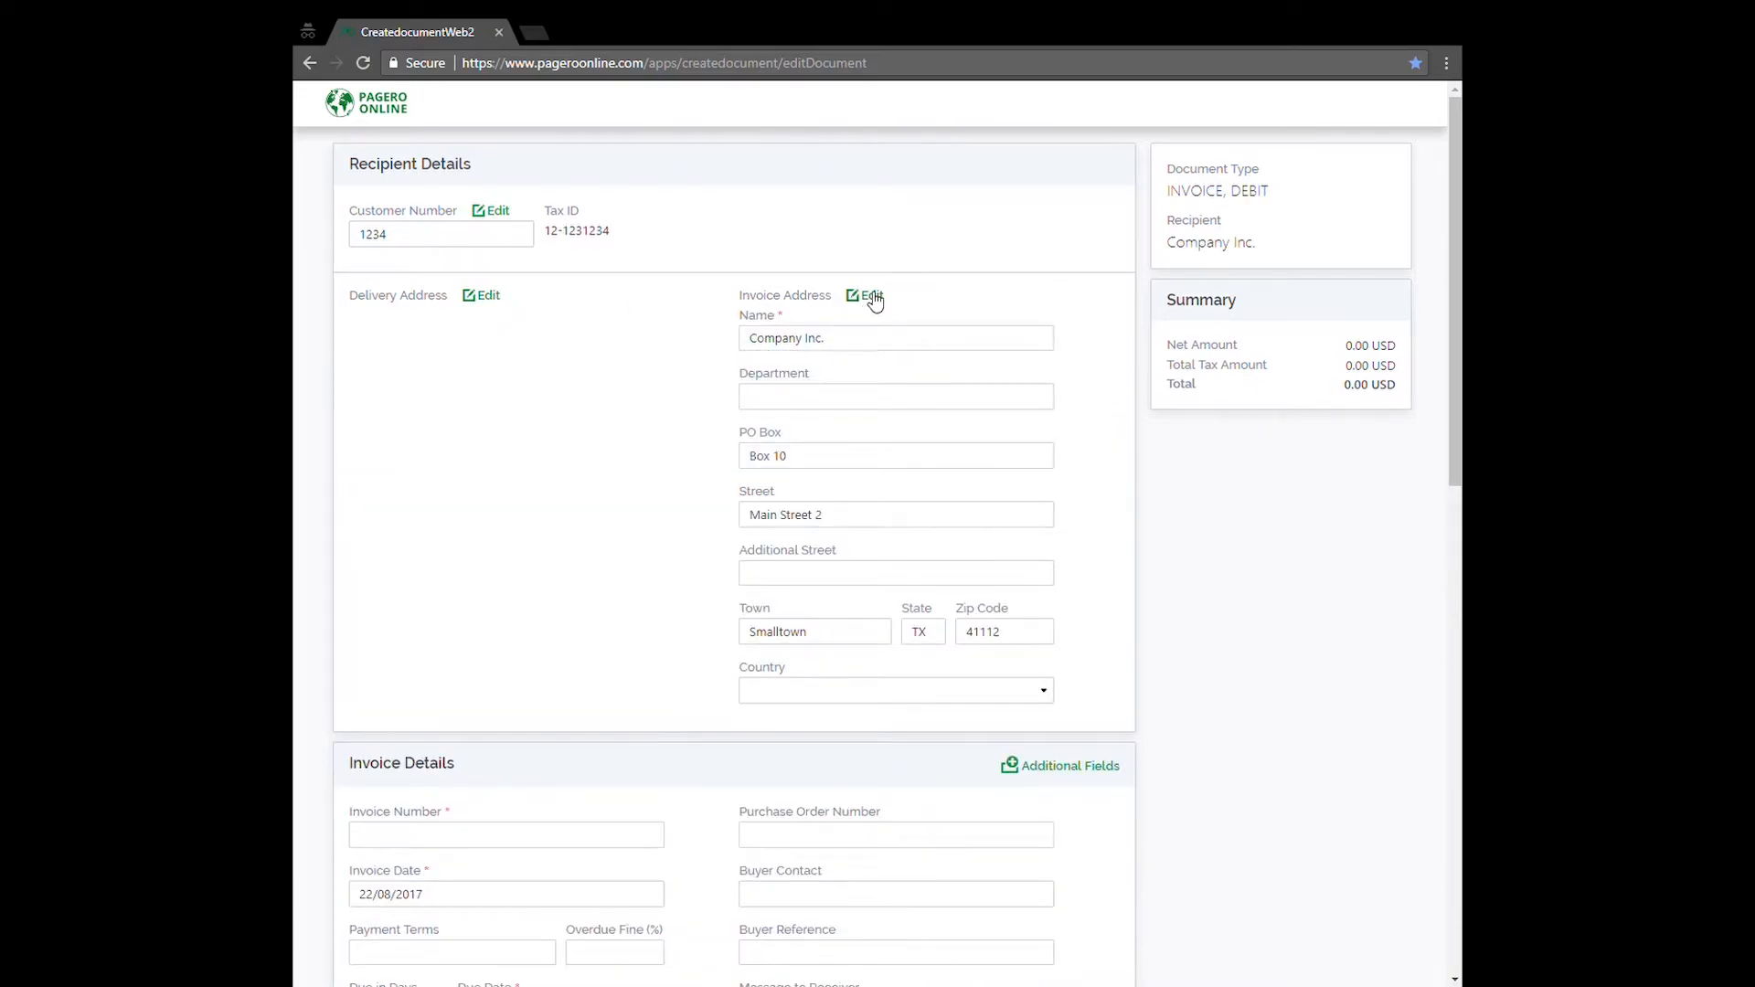
click(874, 298)
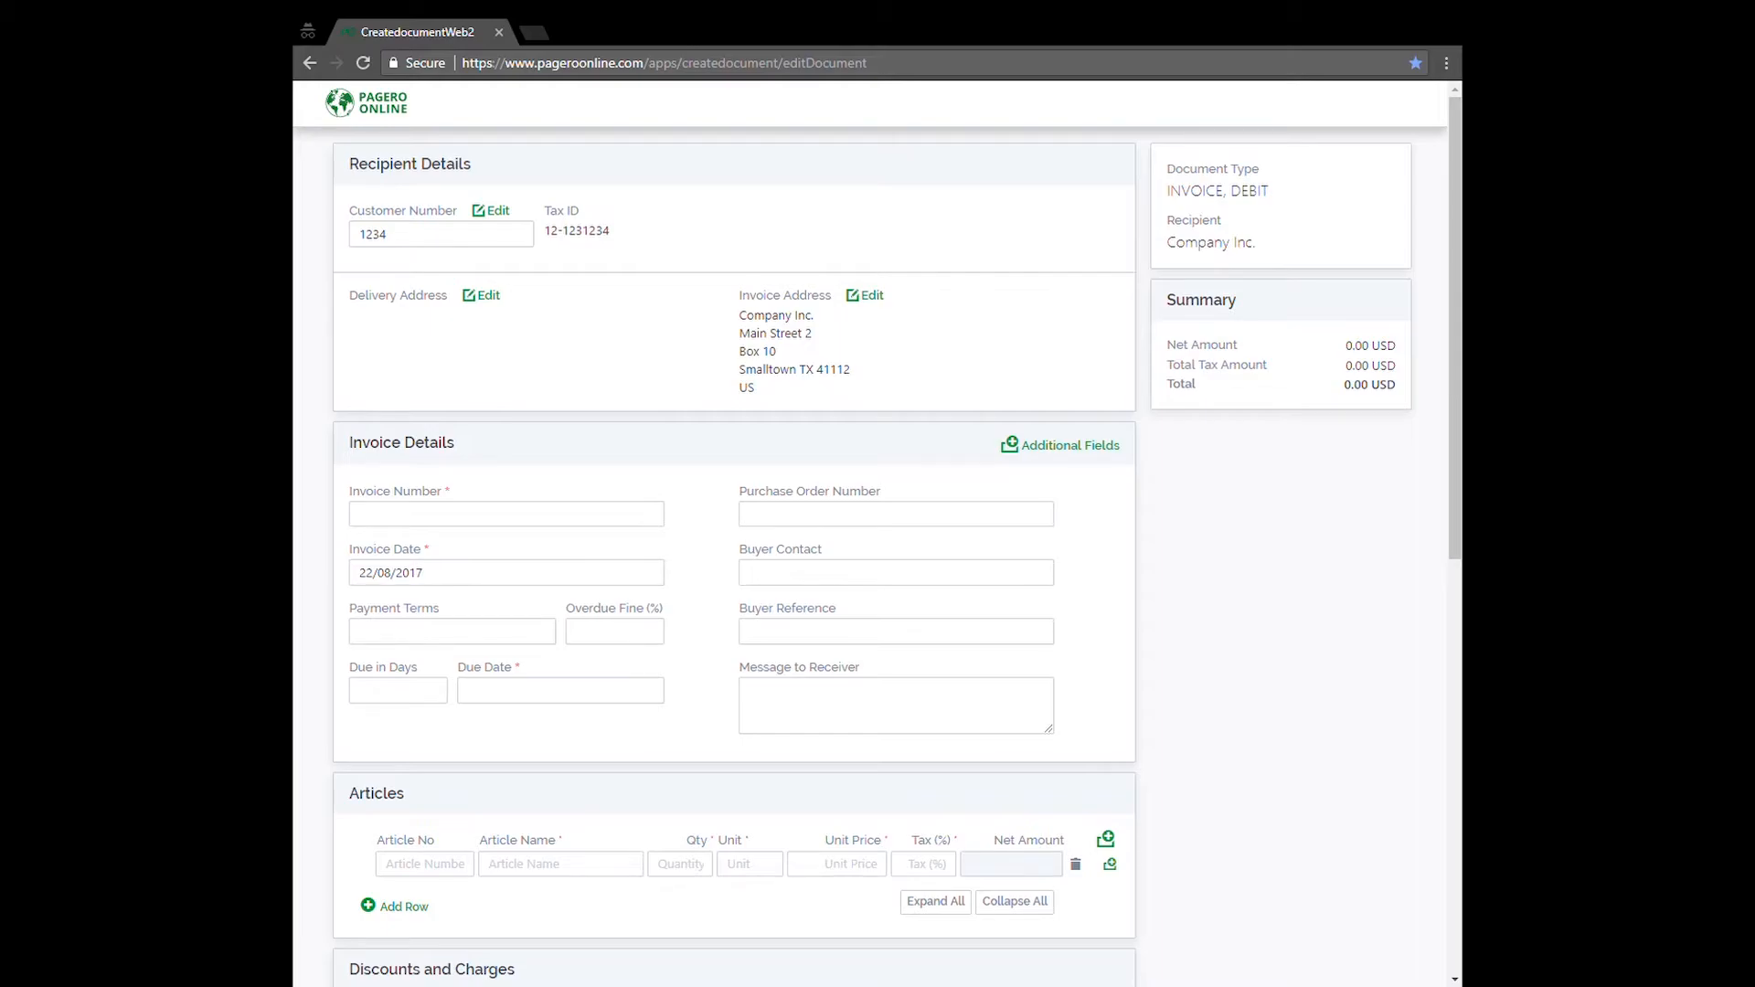
Step: Enter 112233 as the invoice number and set the invoice date to 22 August 2017
click(419, 515)
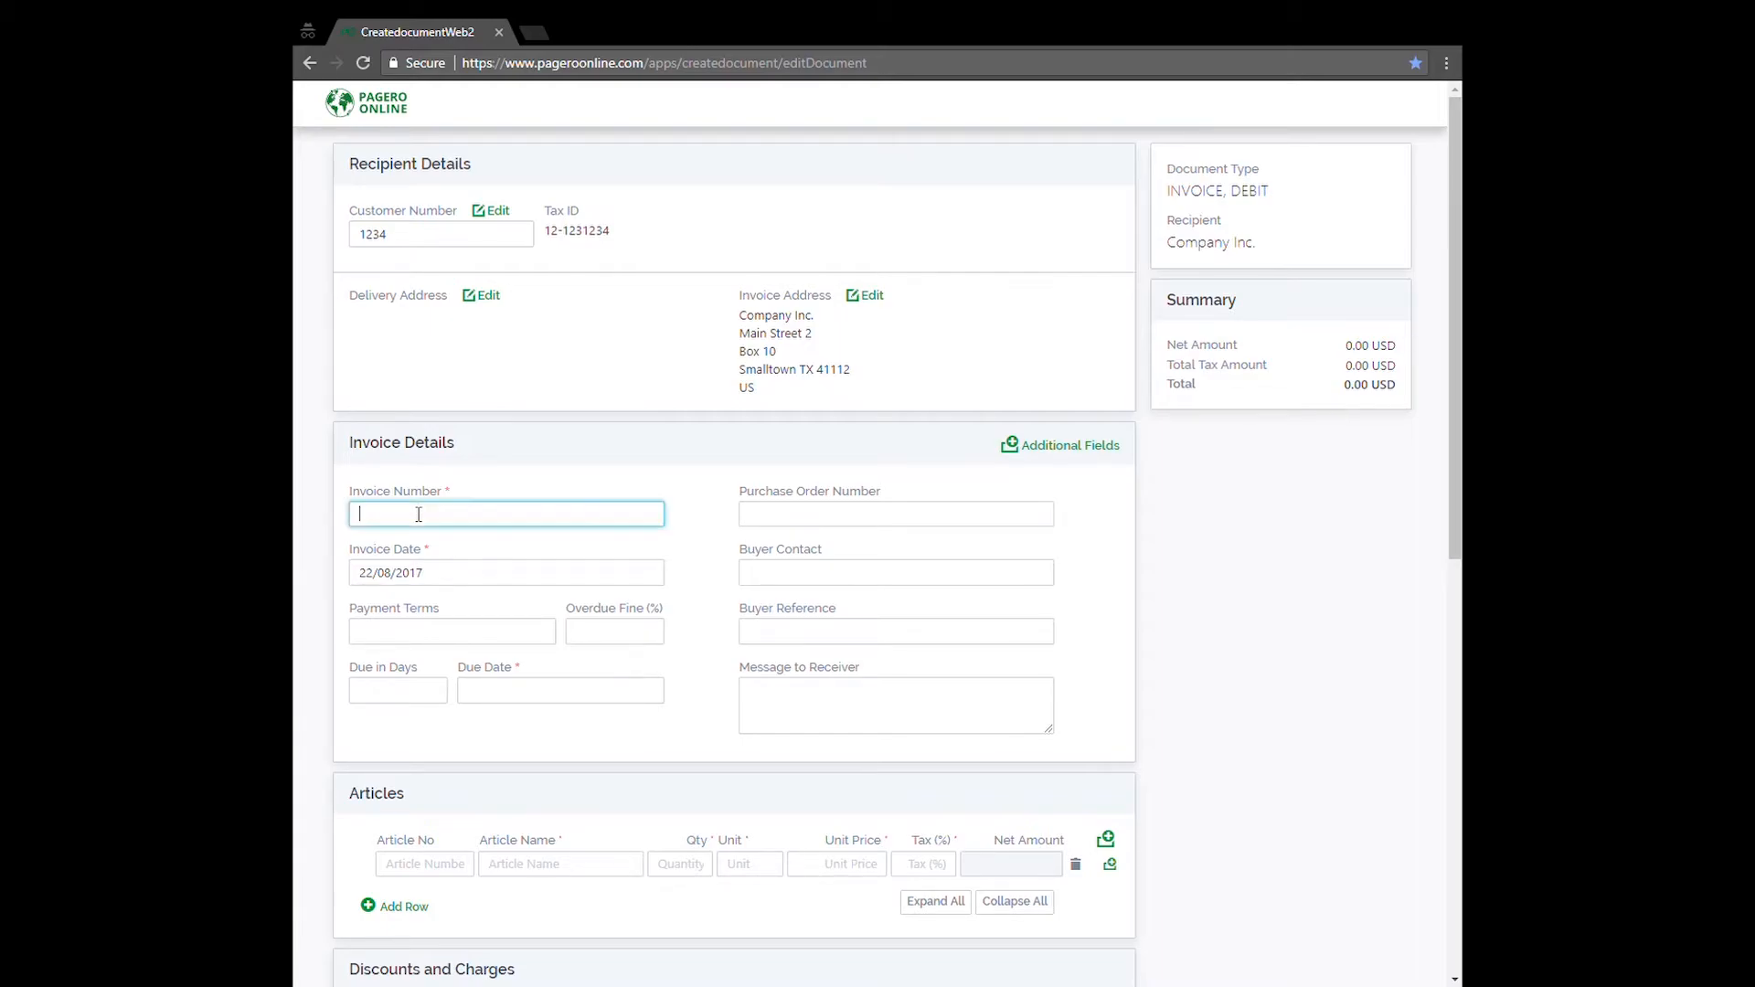
text(112233)
click(378, 582)
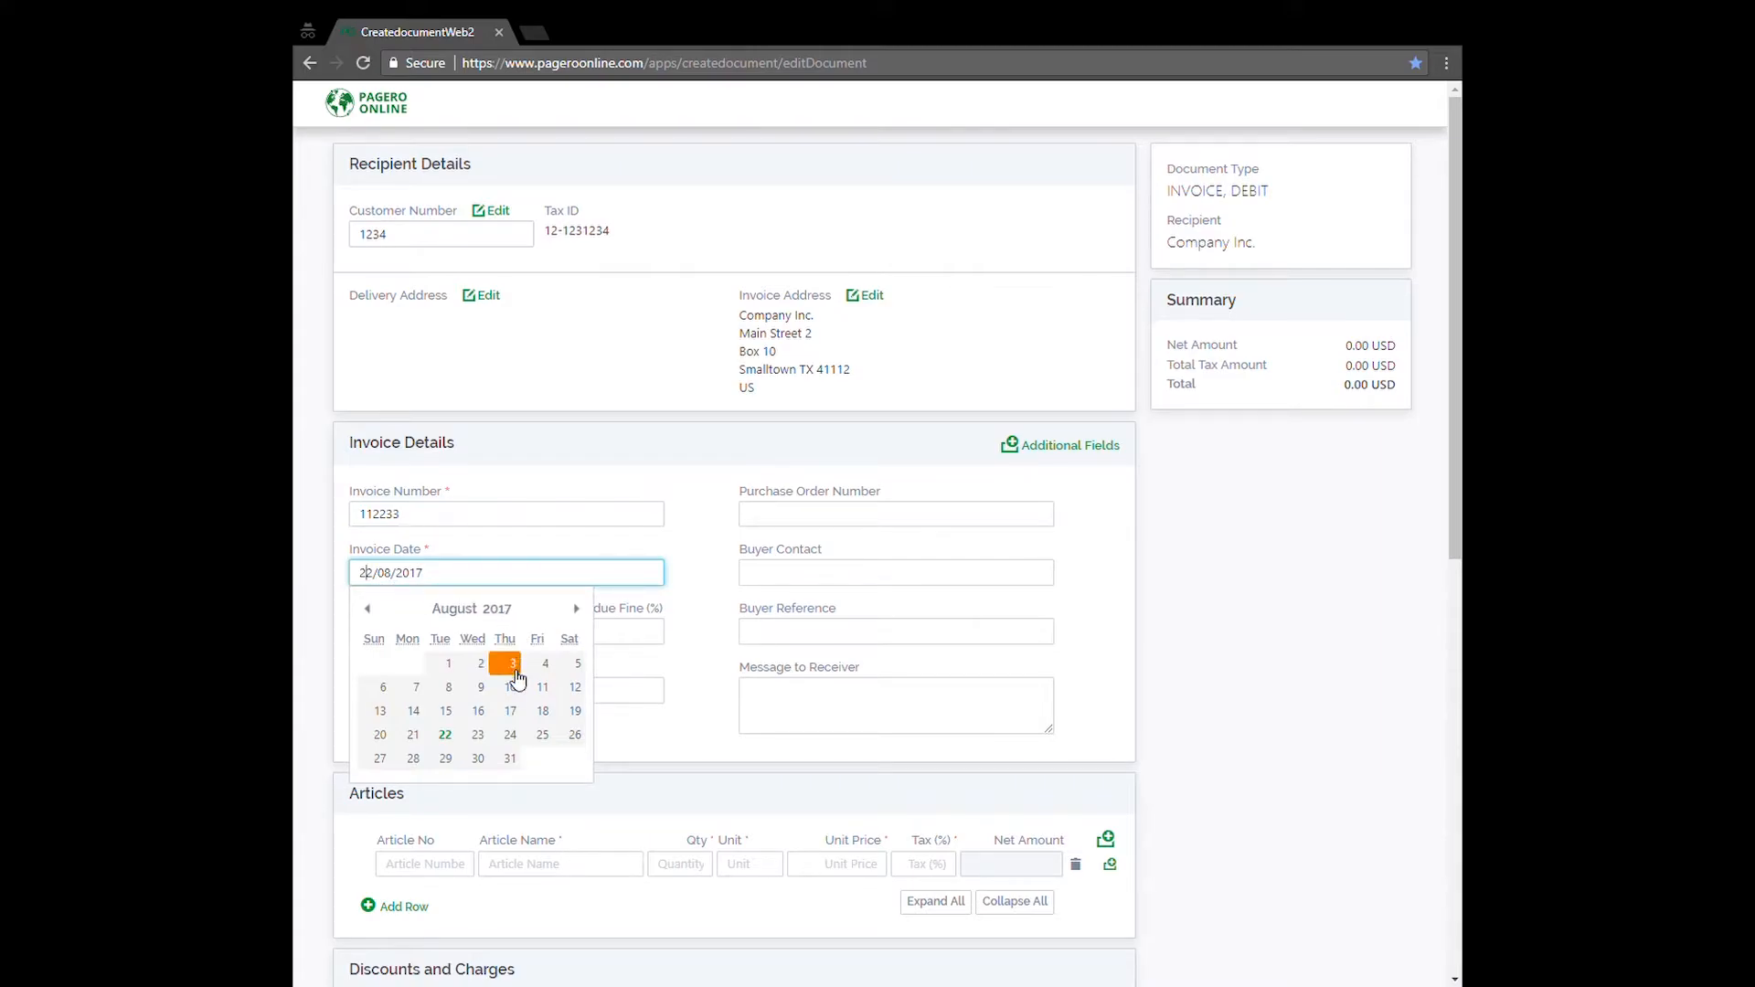
click(453, 740)
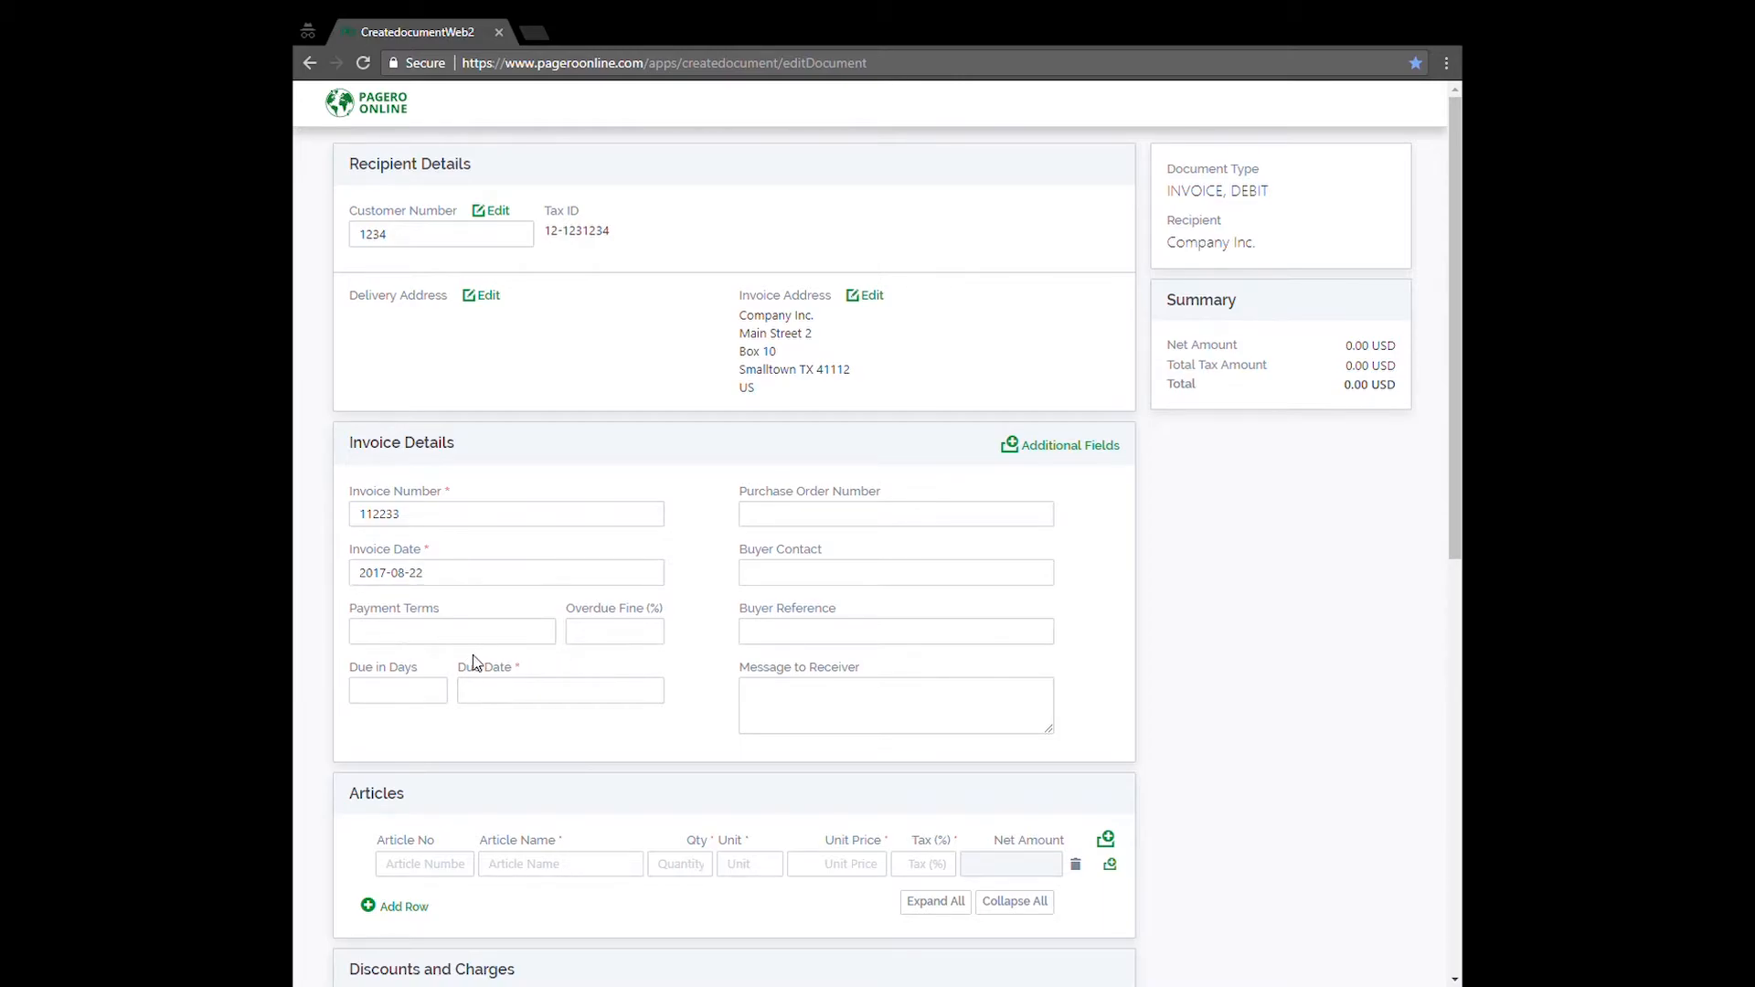
click(388, 694)
text(30)
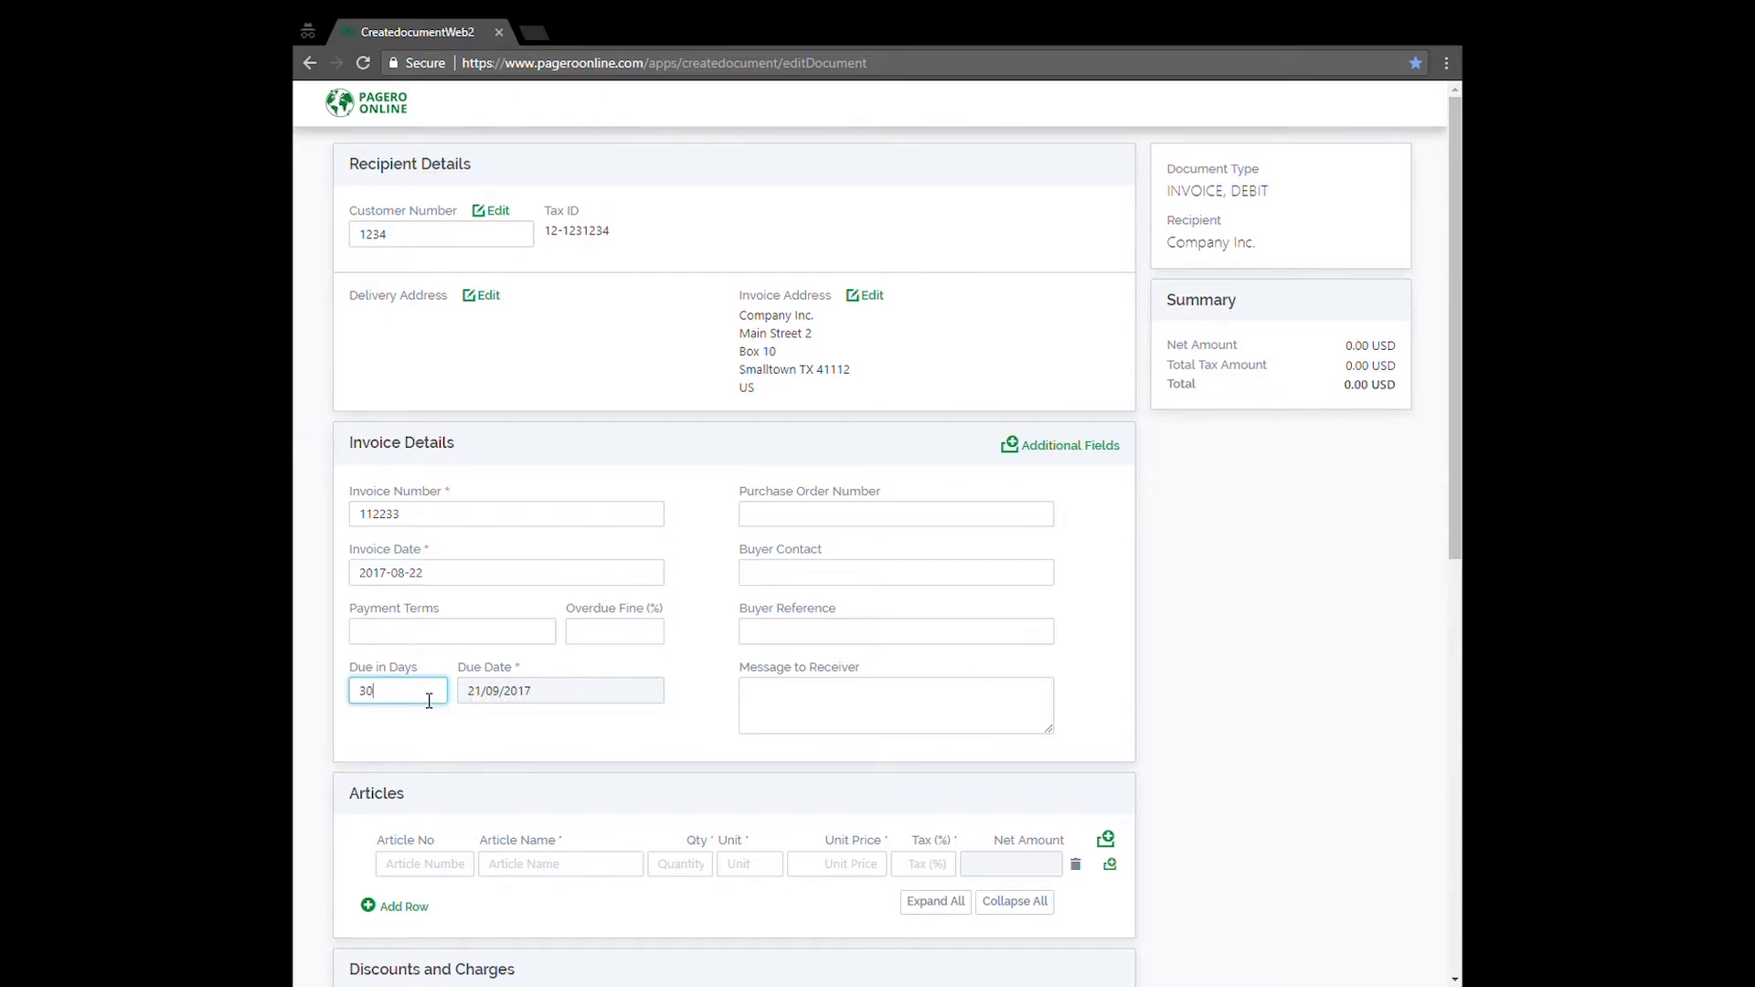
key(BackSpace)
key(BackSpace)
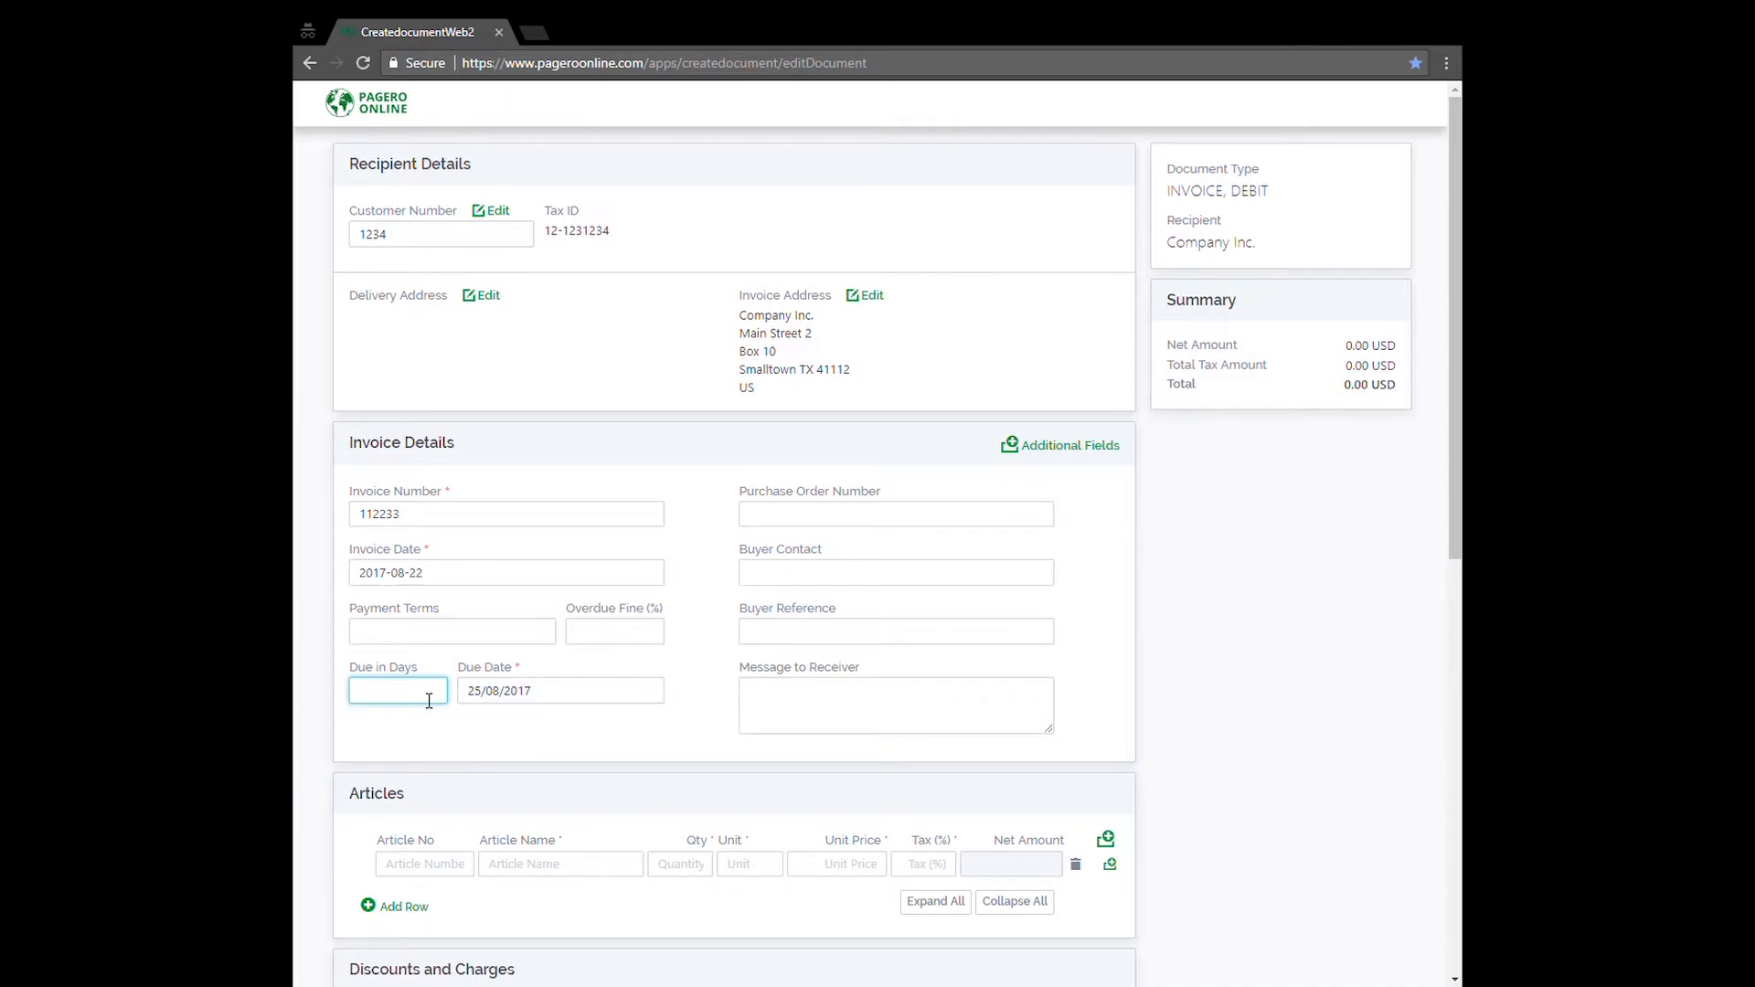
Step: Set the invoice's due date to 19 September 2017 using the calendar
click(555, 700)
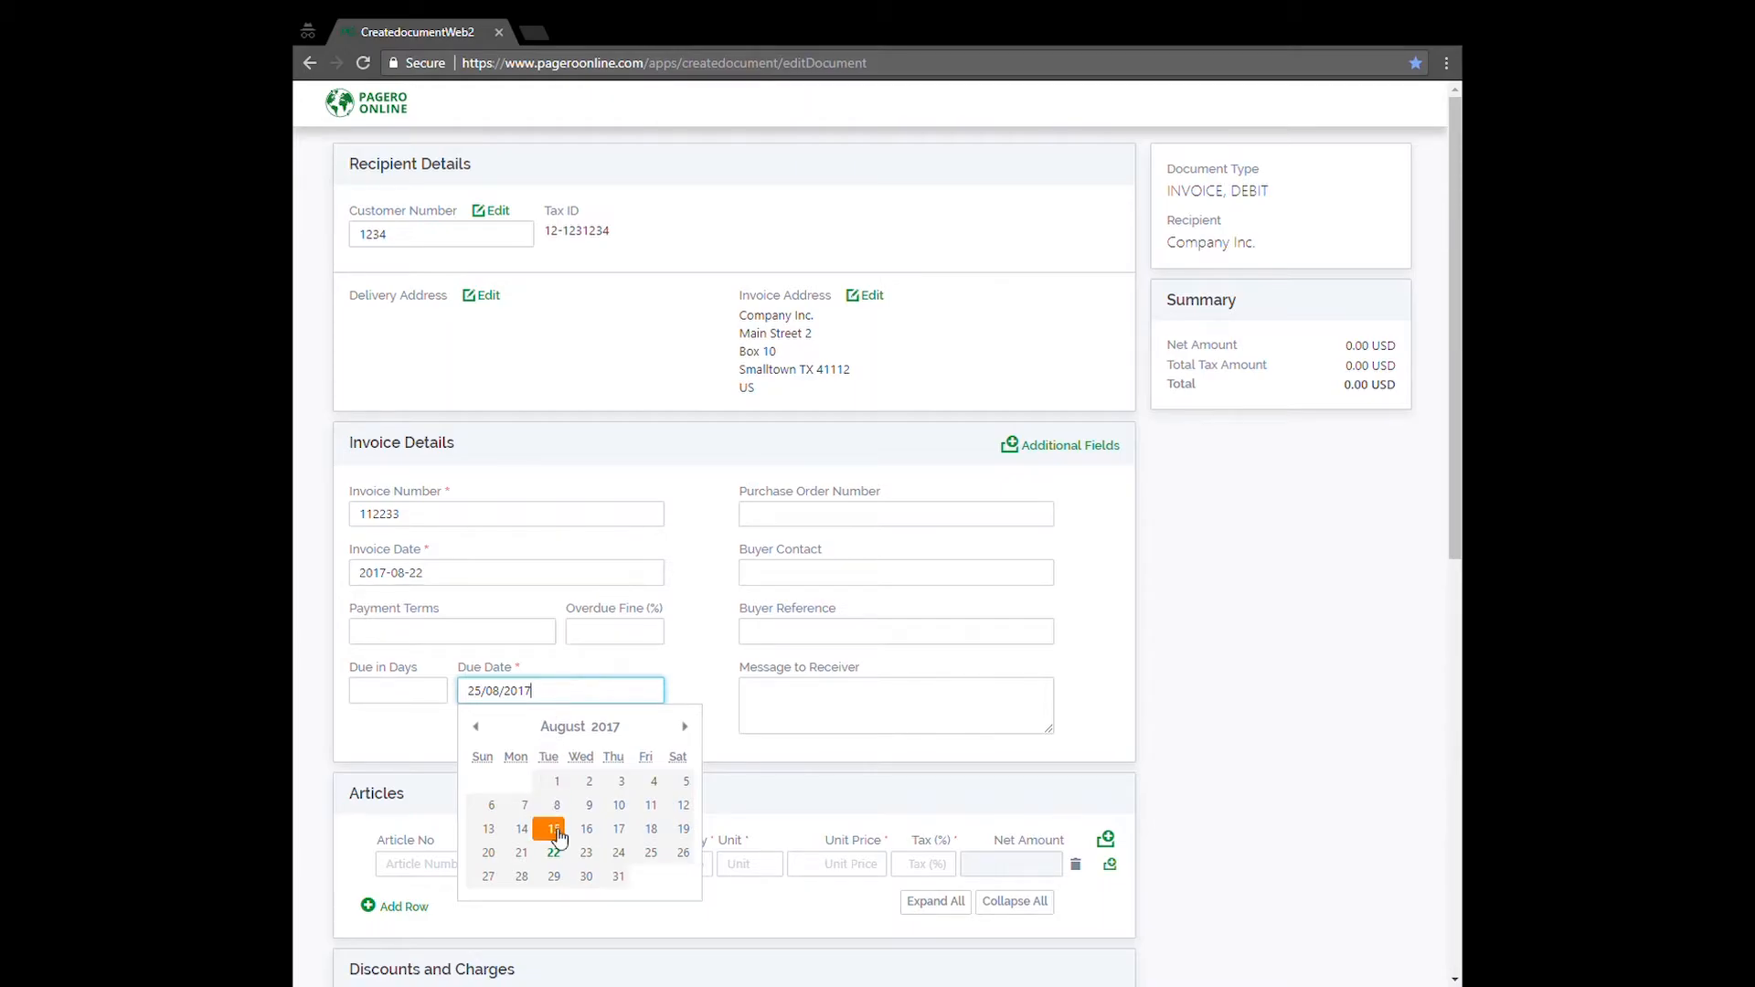
click(688, 731)
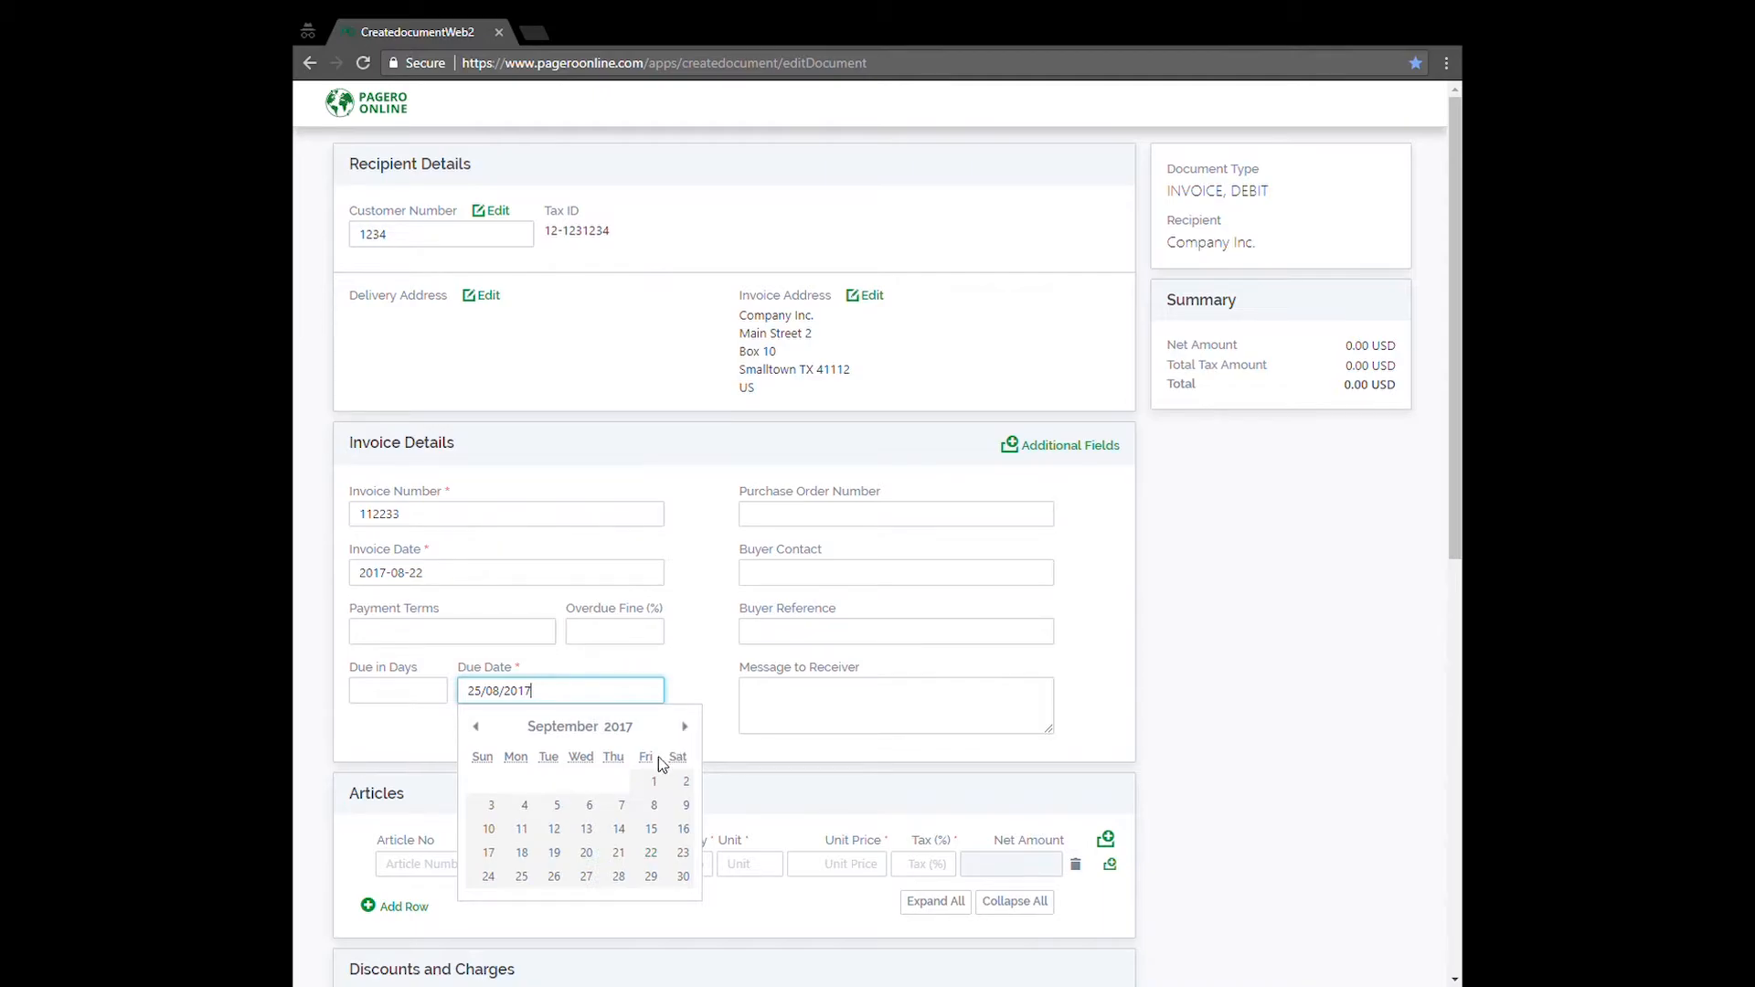
click(554, 852)
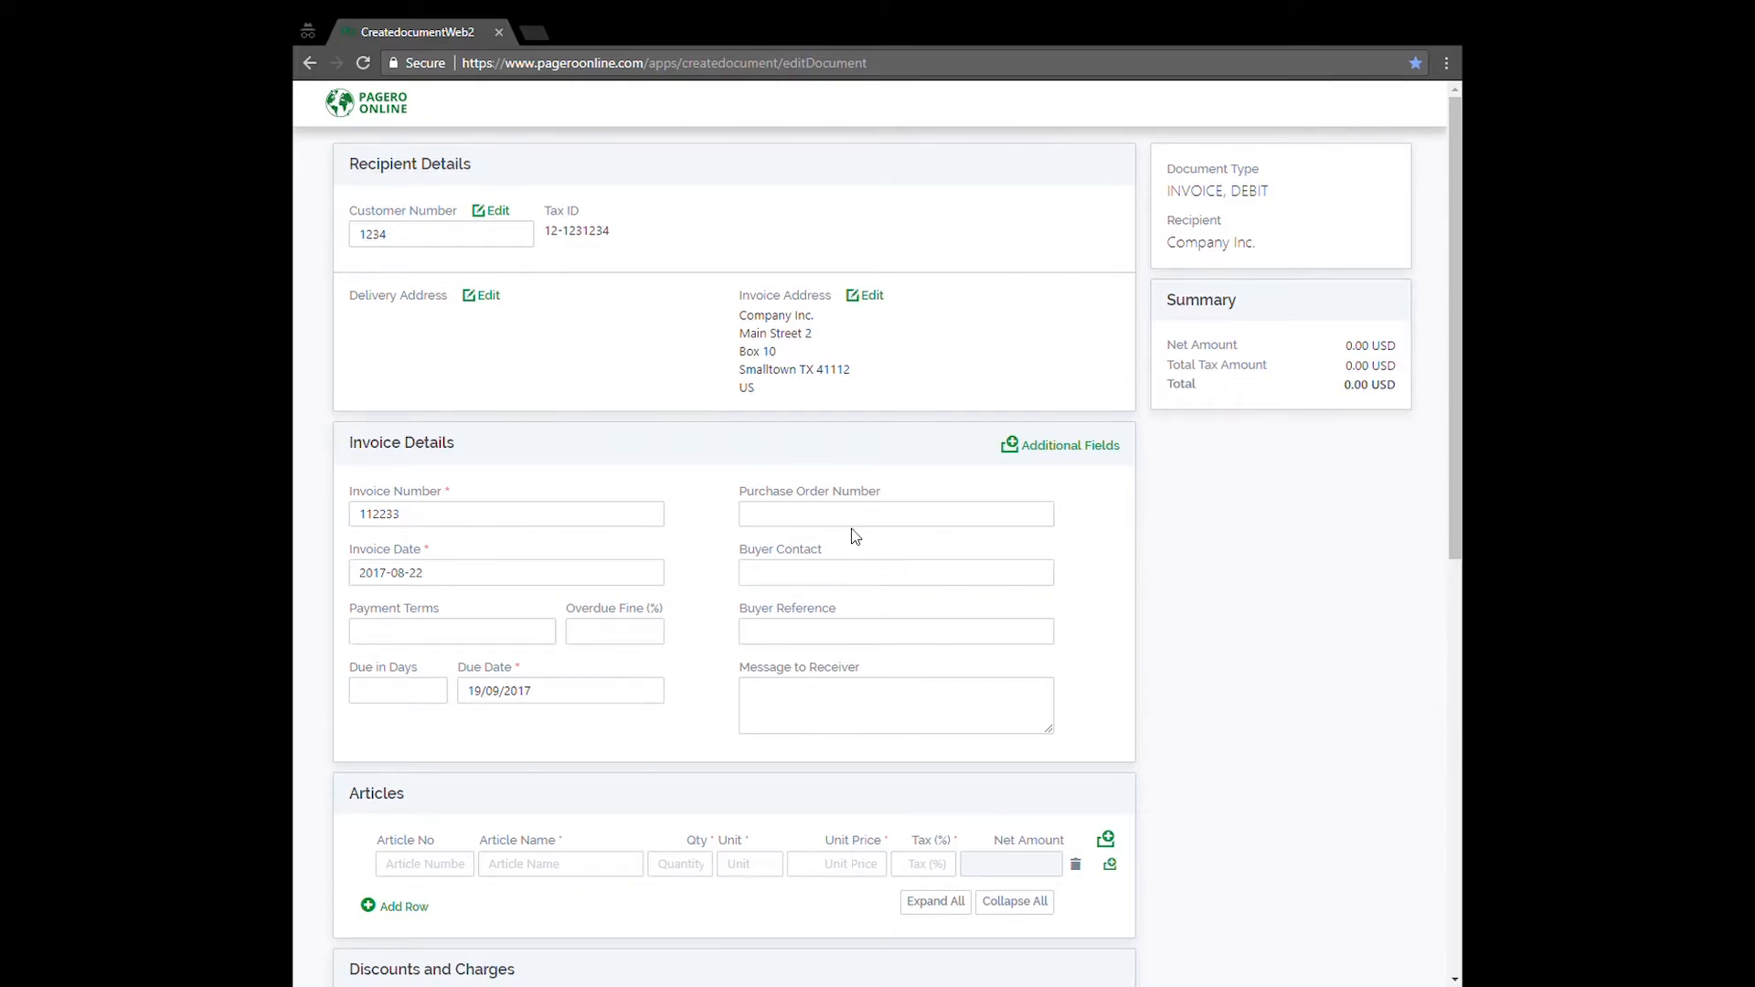
Step: Enter the purchase order number in the invoice details
click(842, 576)
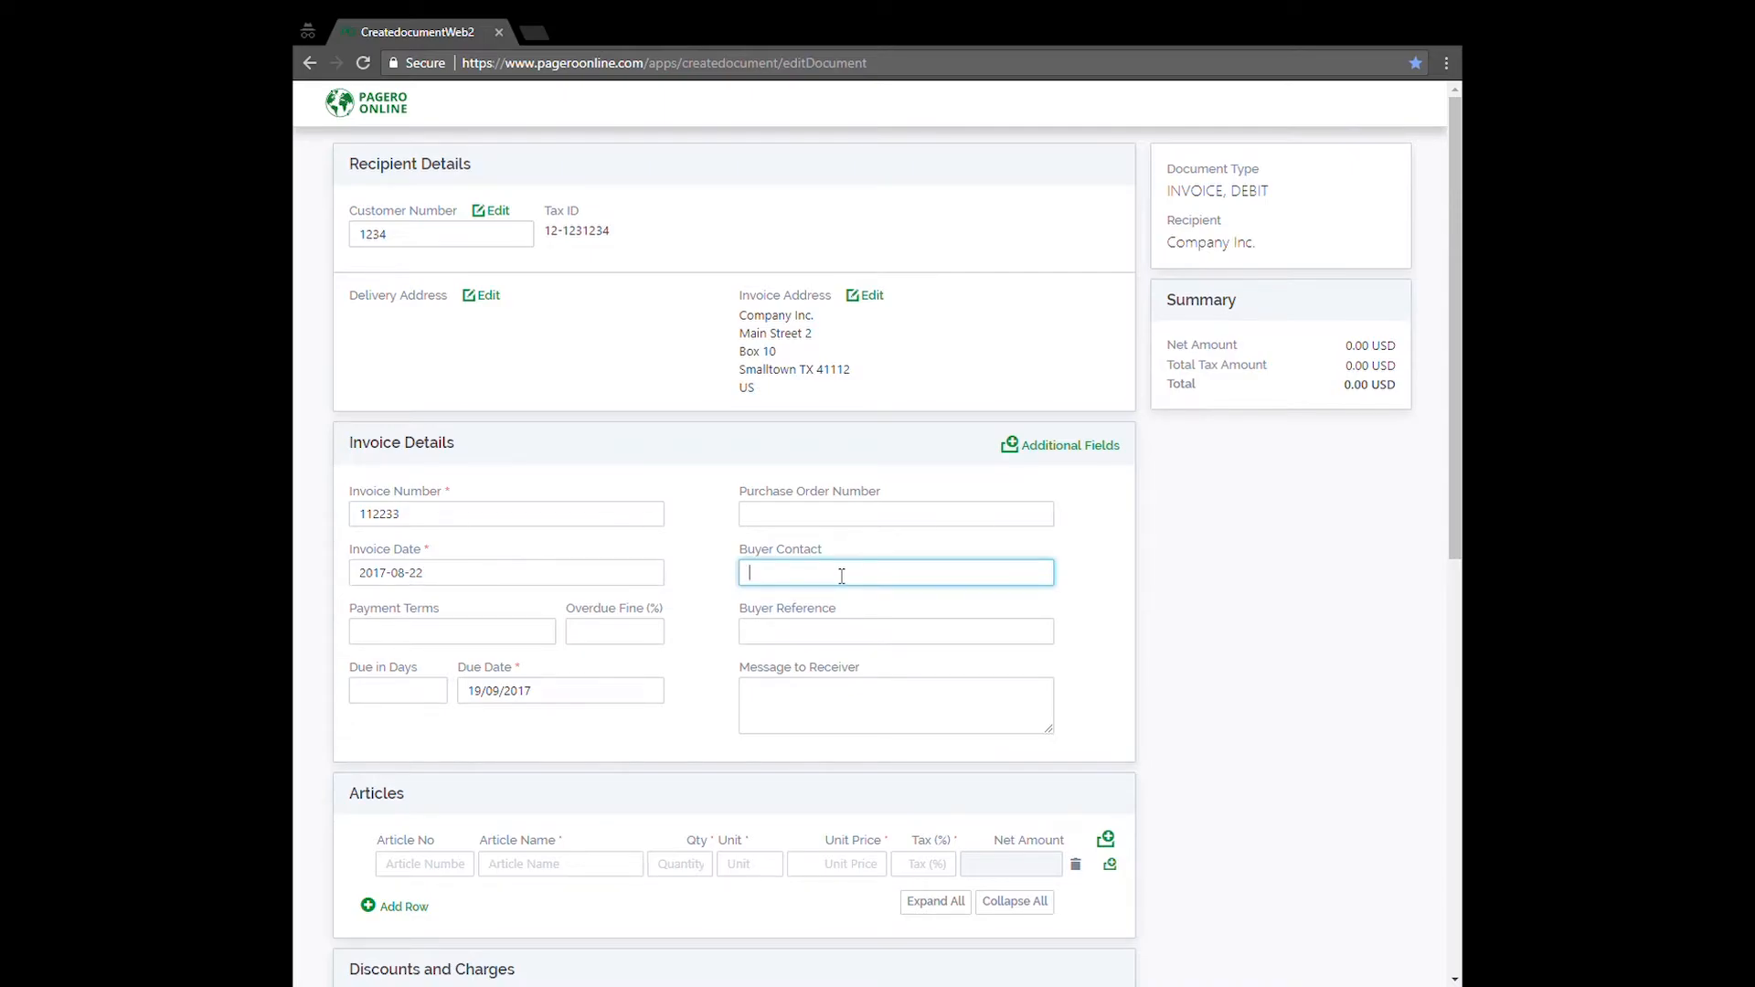
click(849, 522)
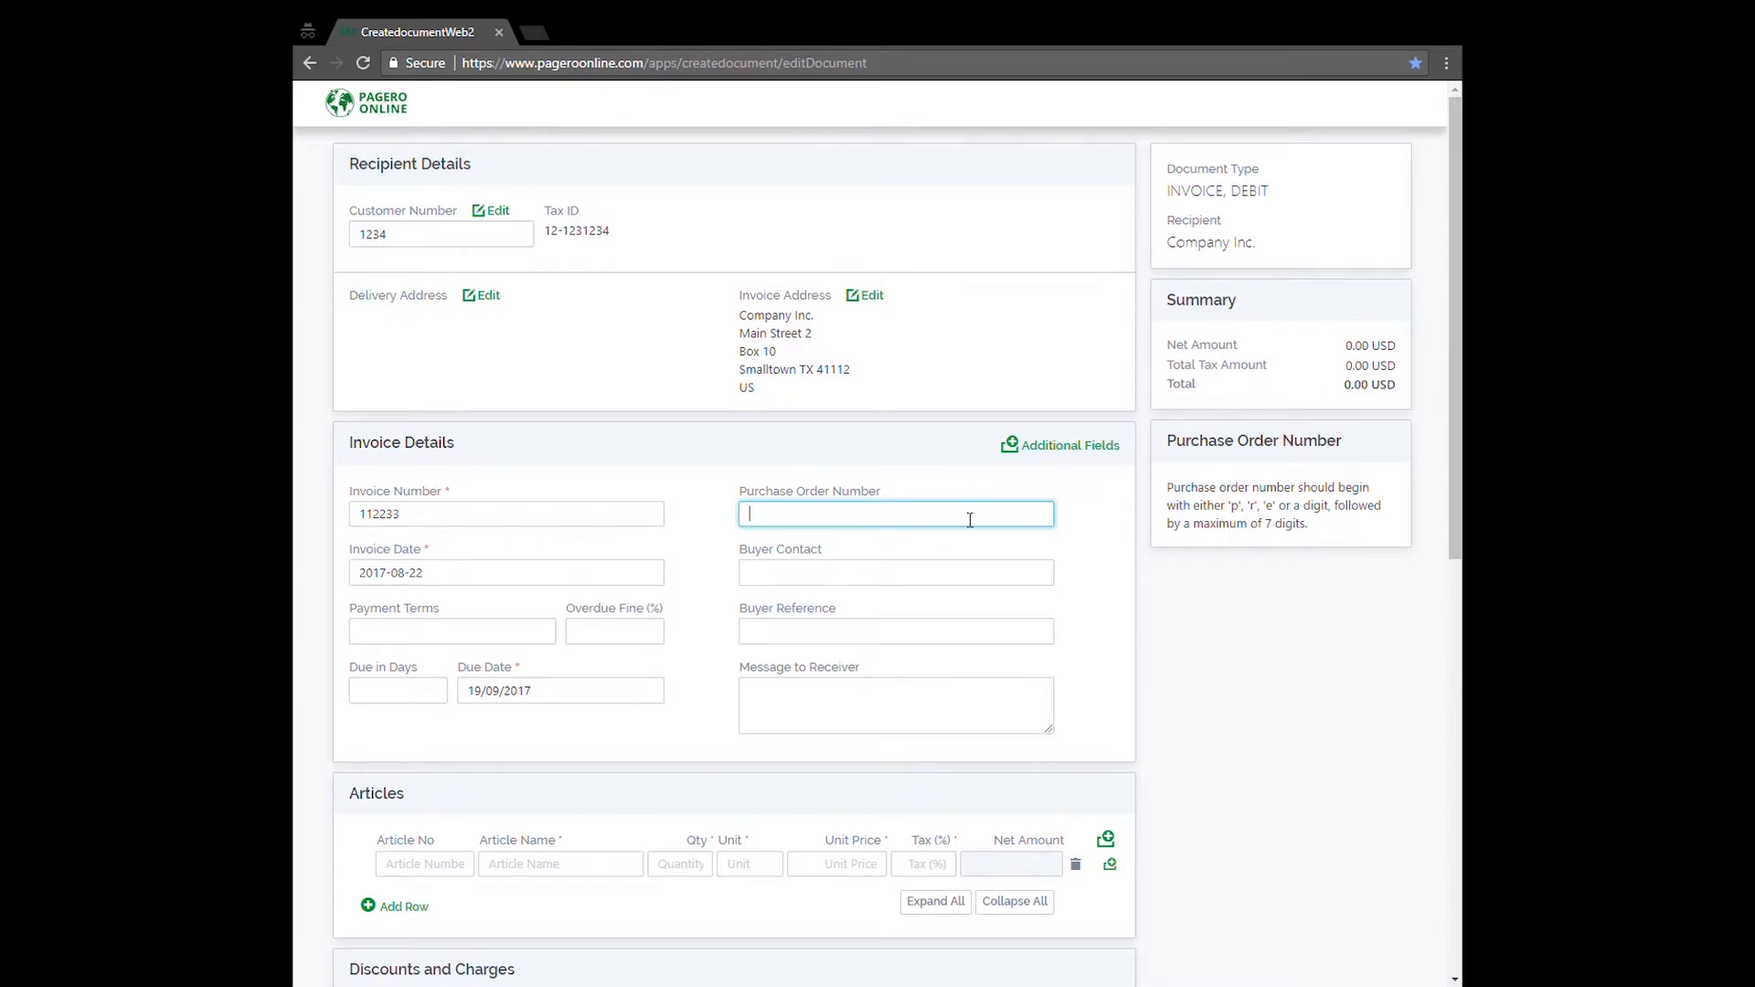
text(p1234567)
Step: Add the Invoice period field to the invoice details and set its start date to 1 July 2017
click(1058, 457)
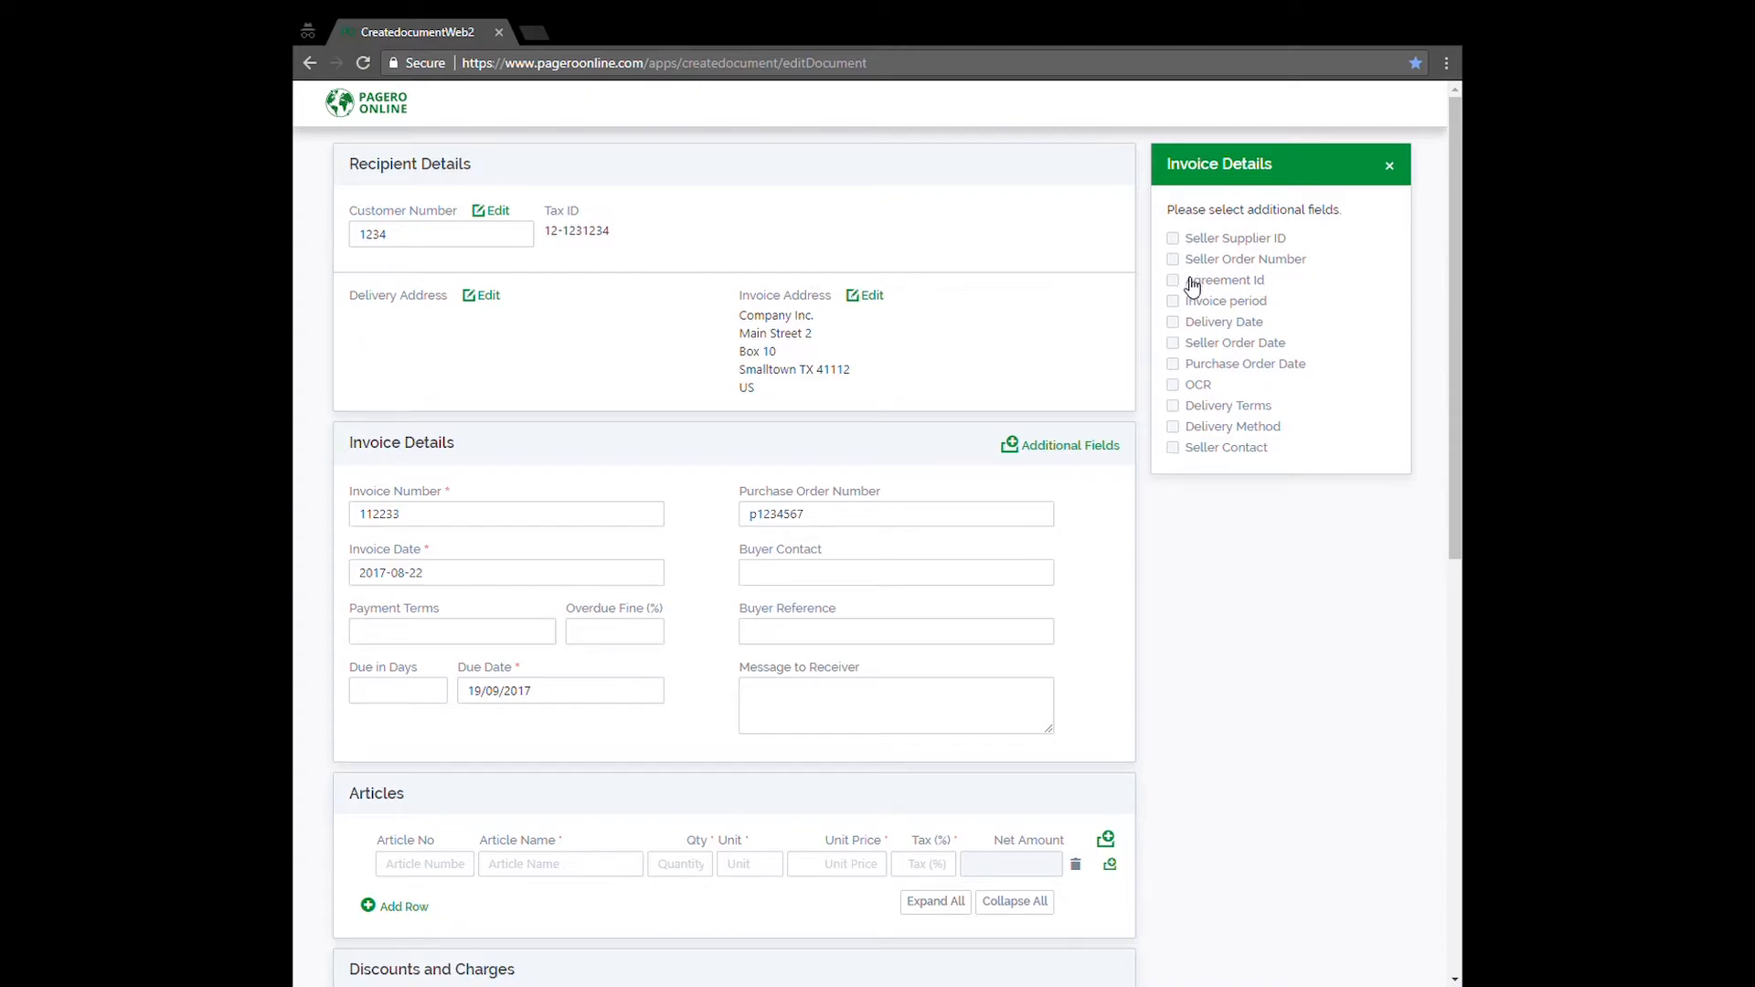
click(1174, 303)
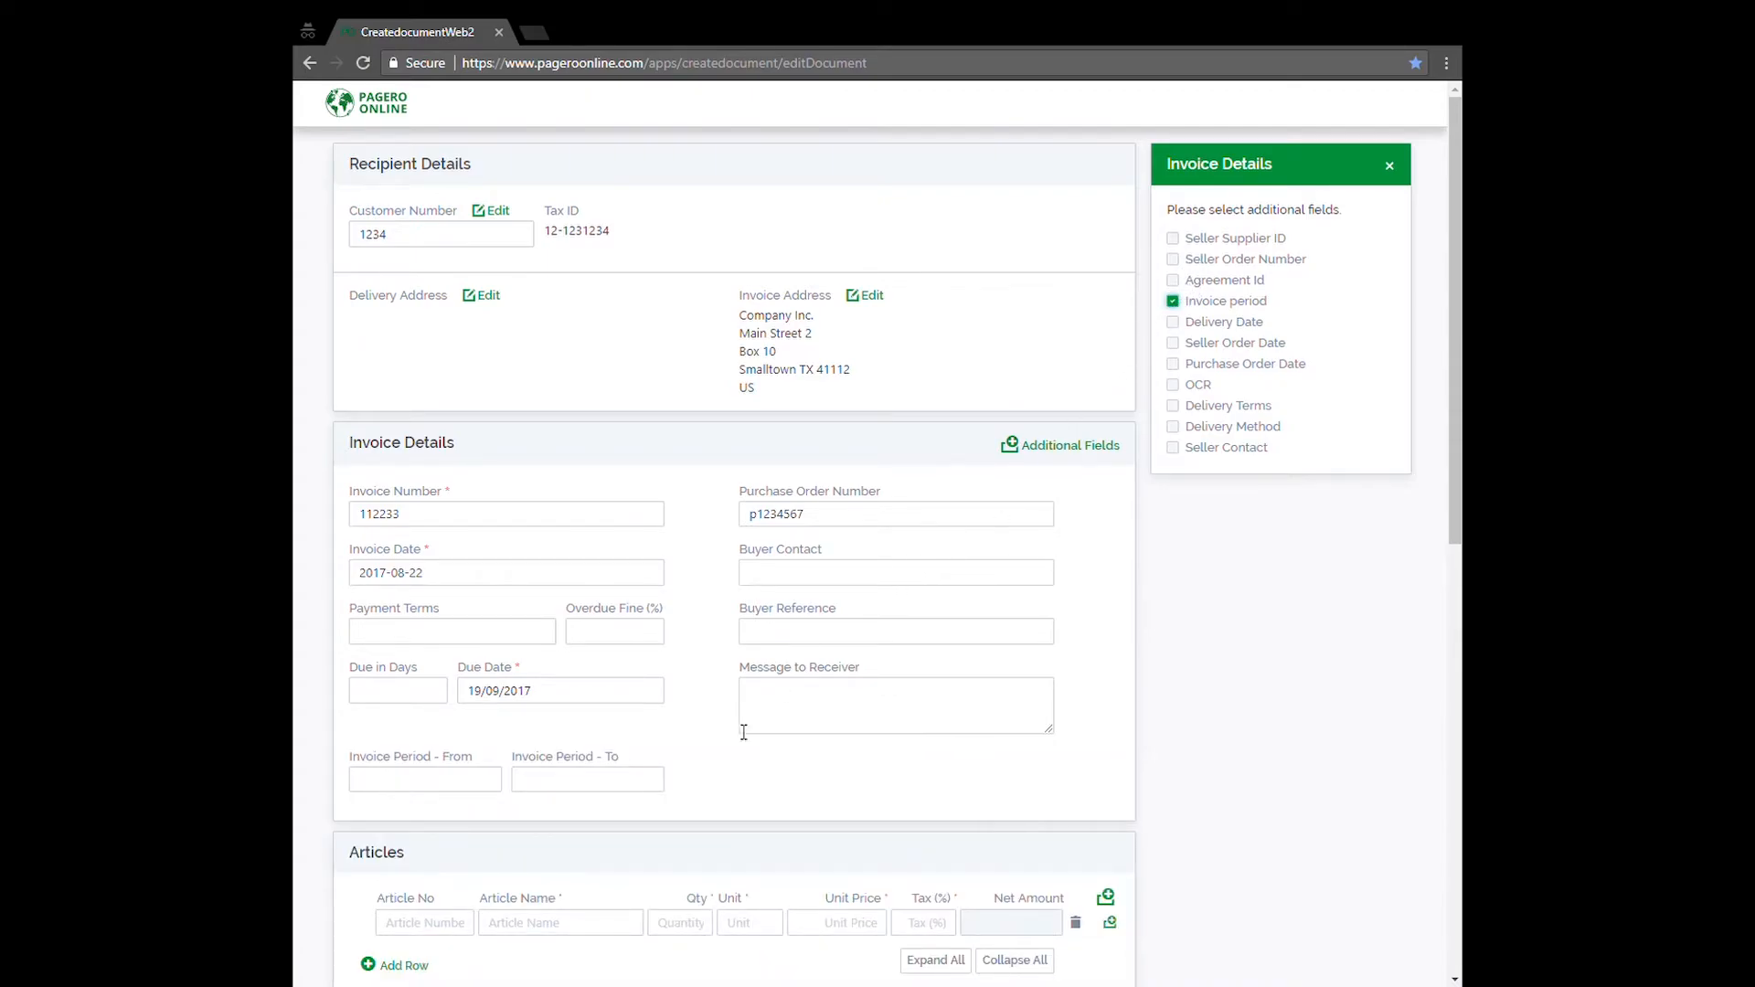
click(449, 790)
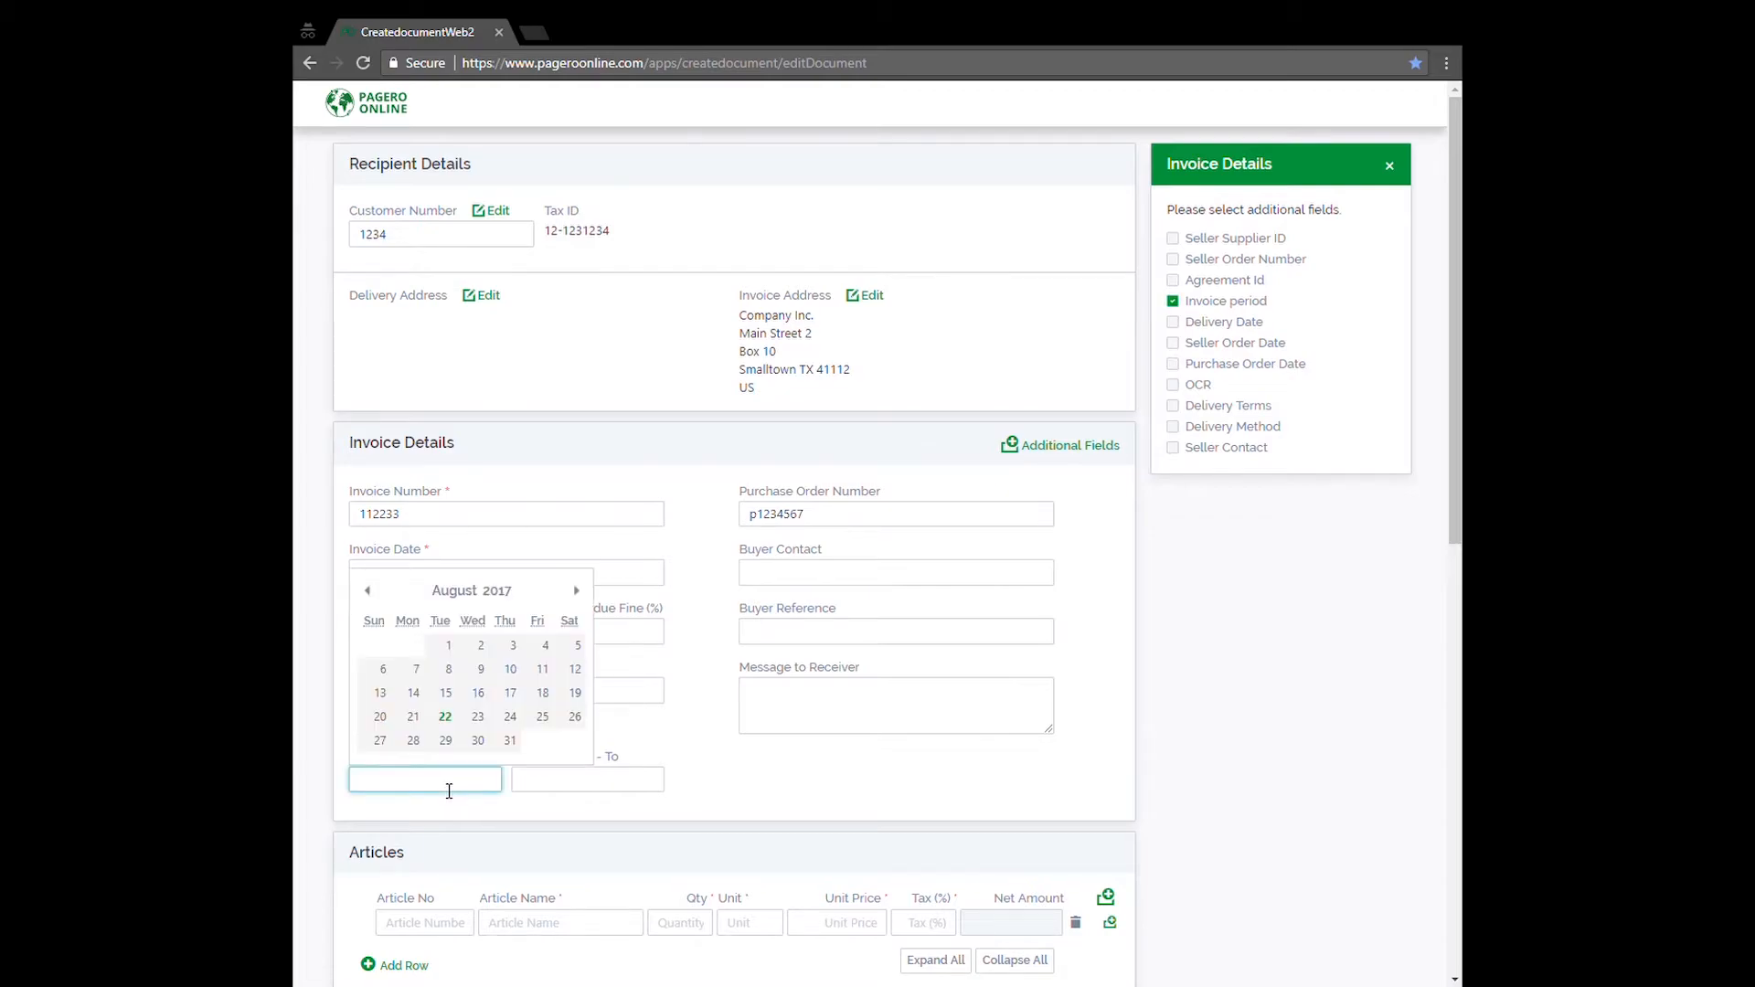
click(368, 591)
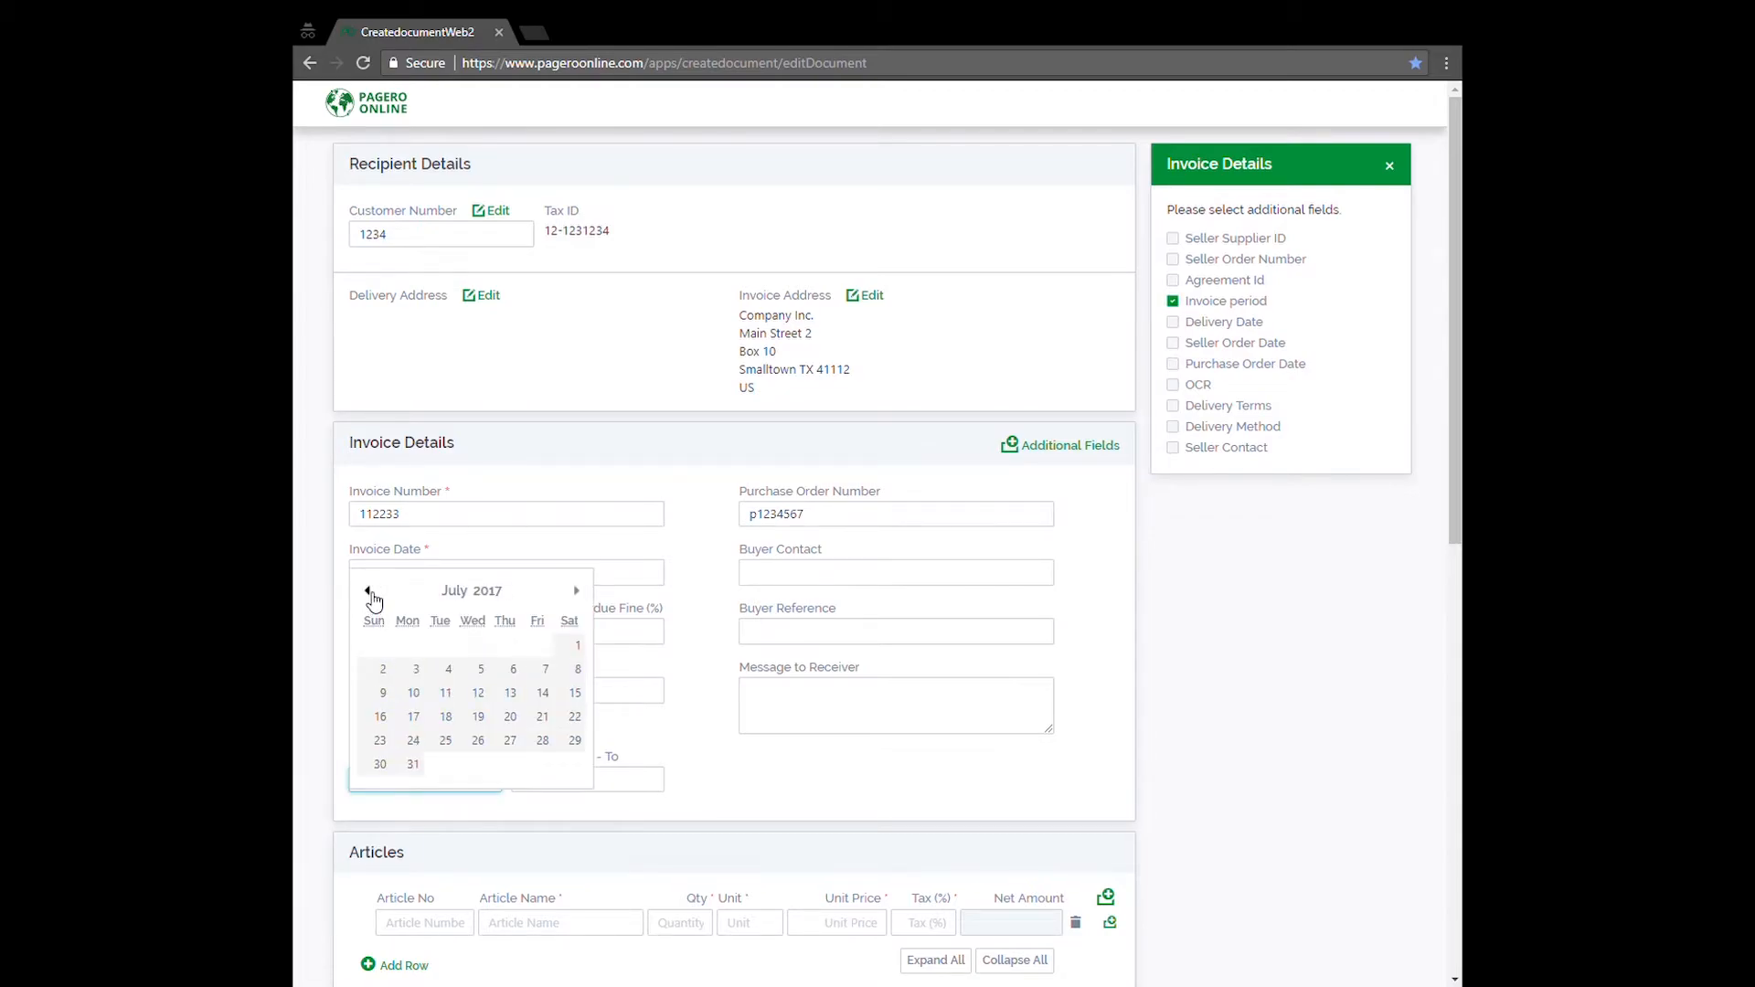
click(574, 649)
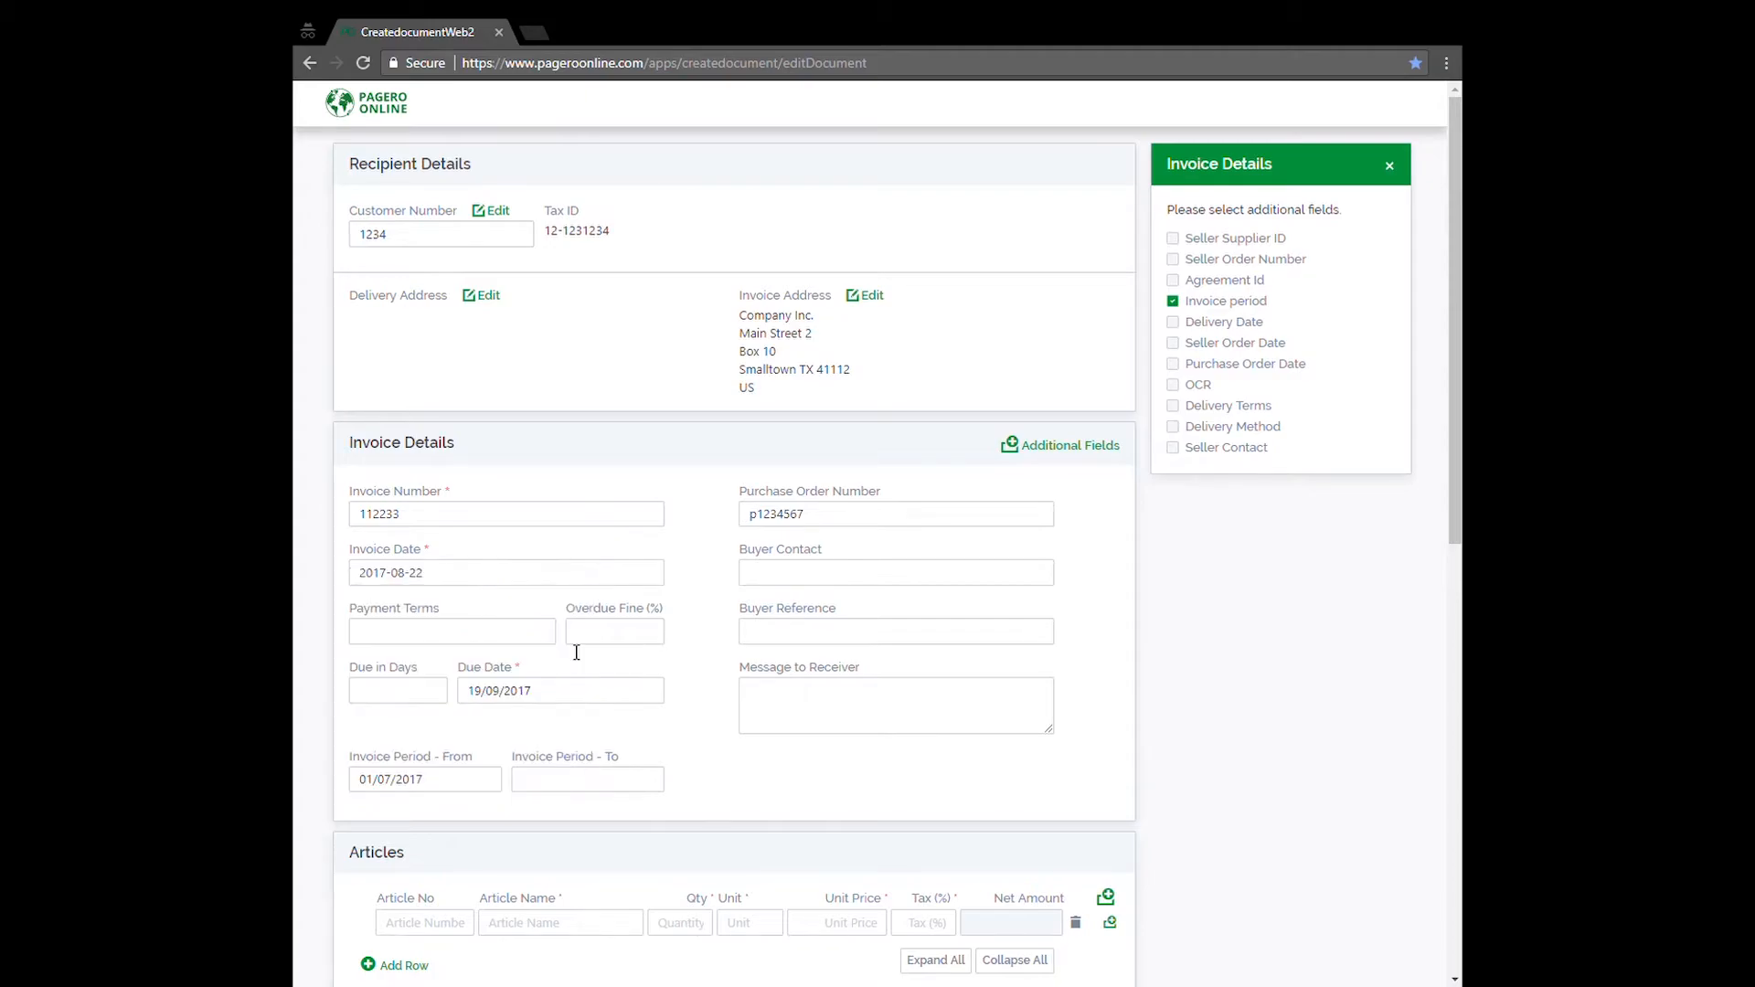
Step: Set the end date of the invoice period to 31 July 2017 using the calendar
click(572, 780)
click(531, 592)
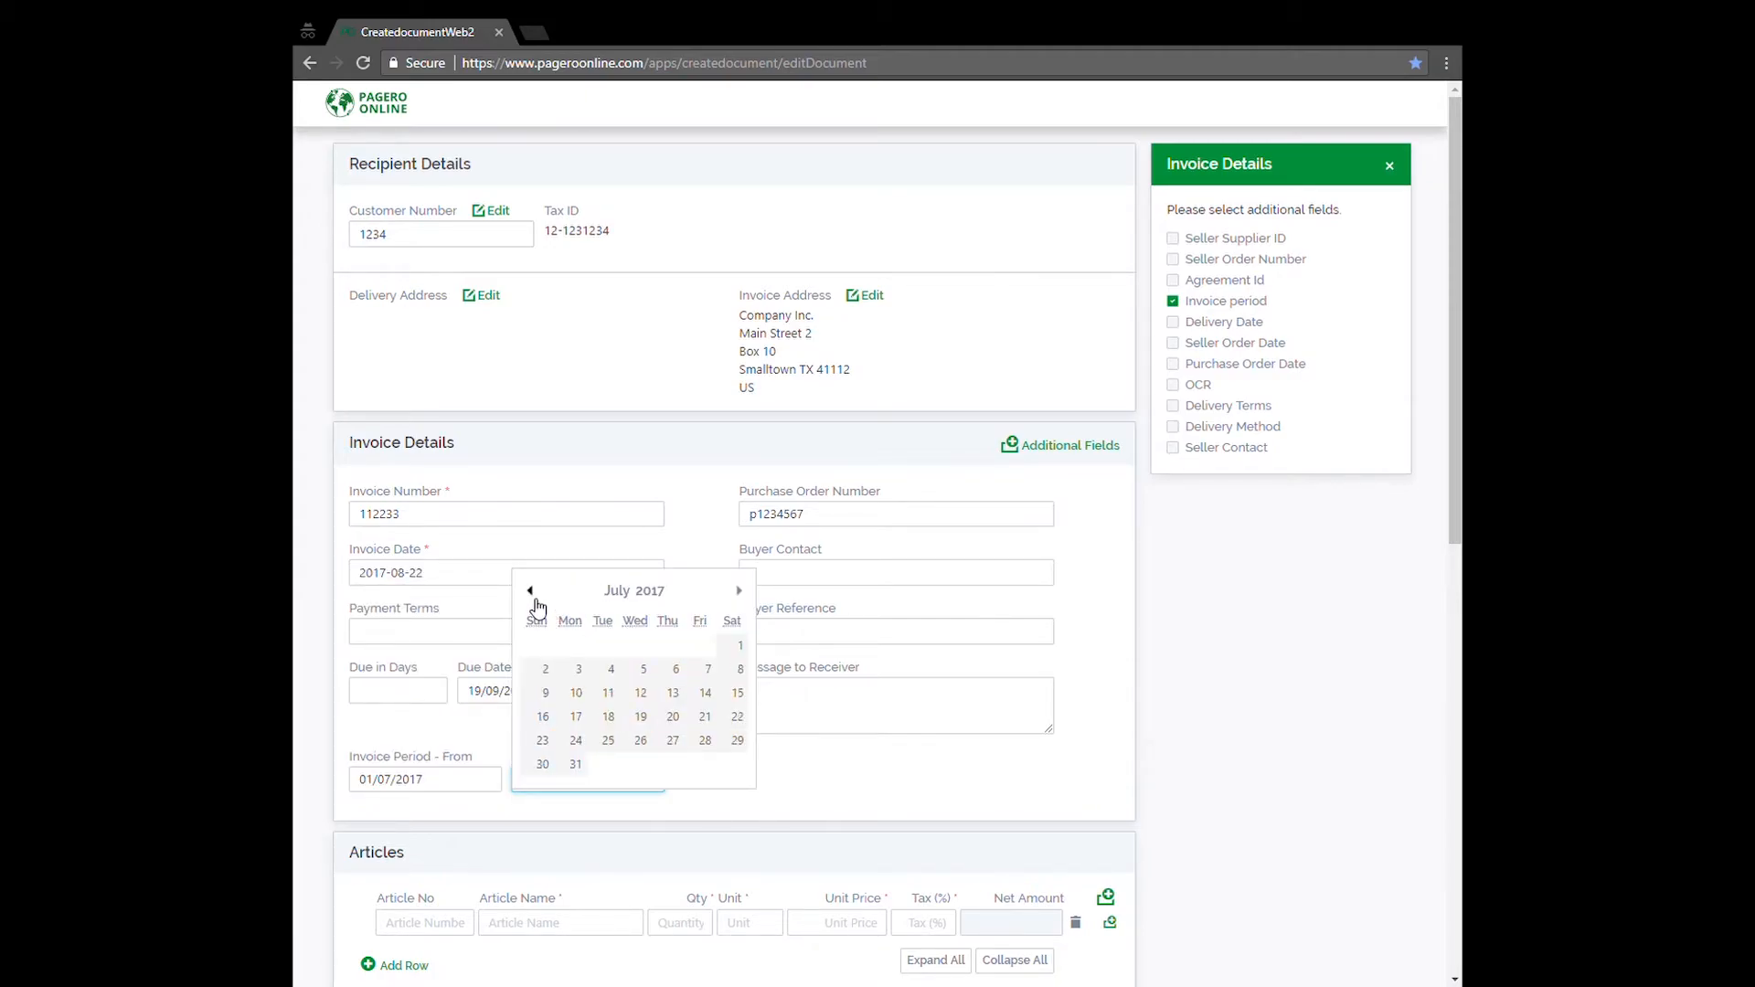
click(574, 765)
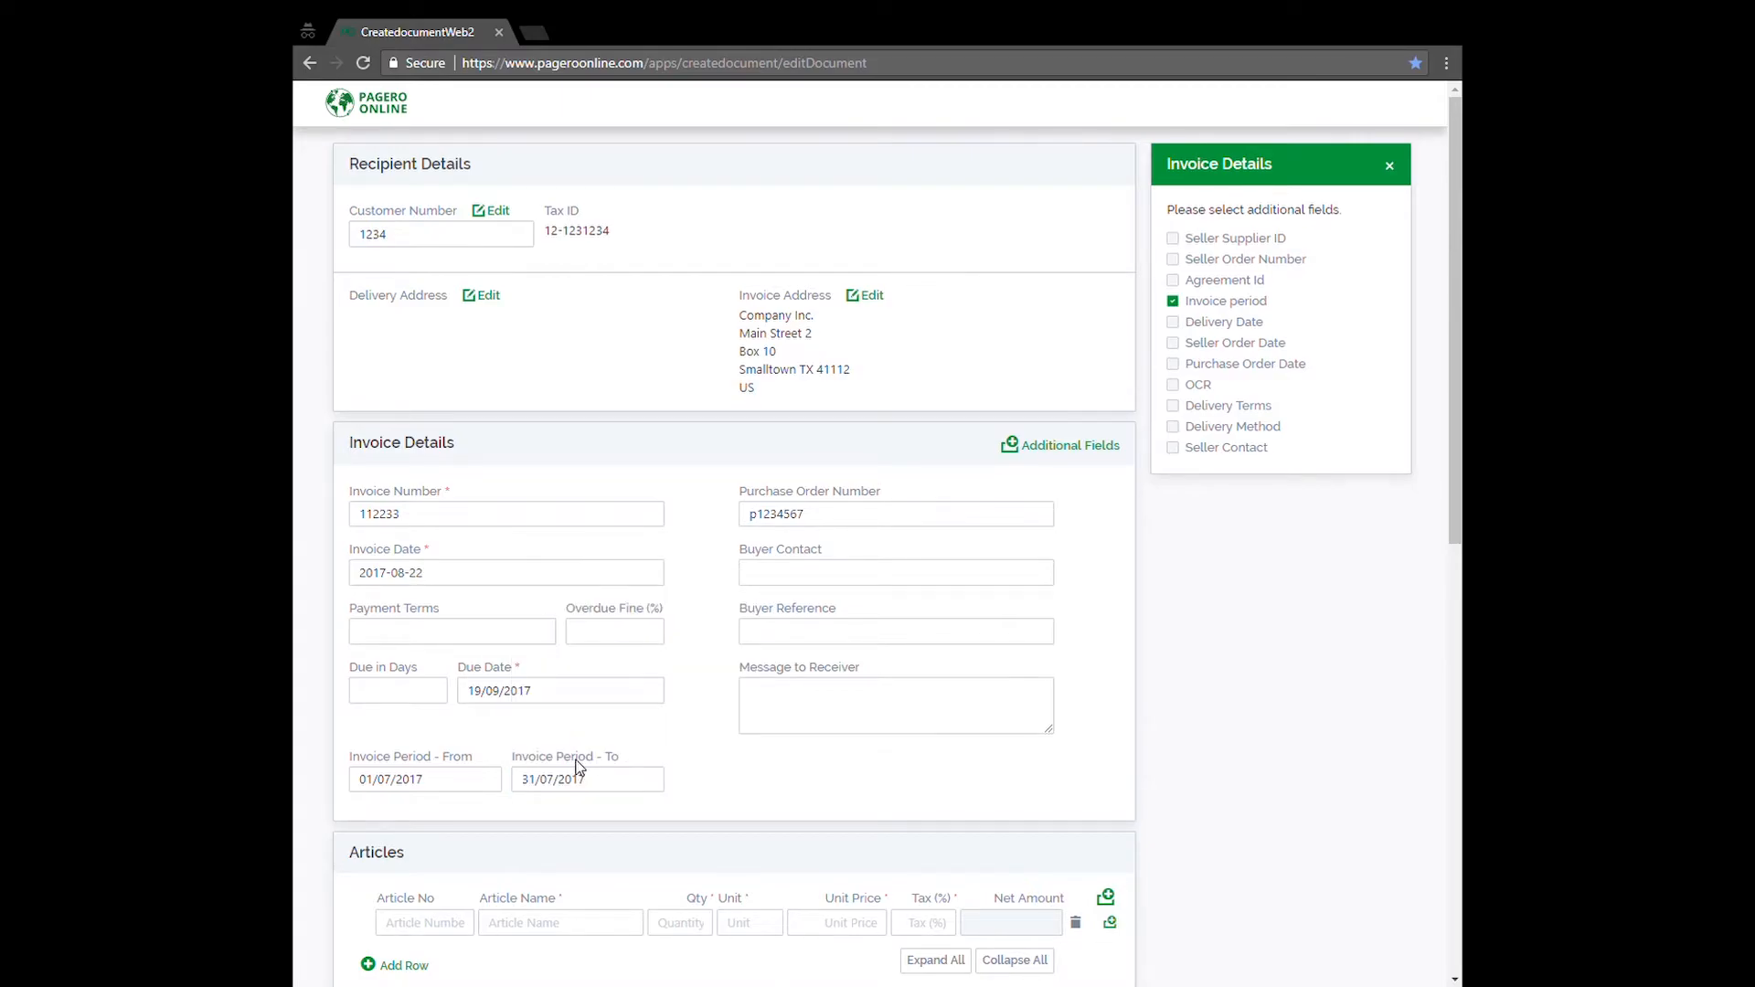
Step: Enter article number 1234 and the article name "Example 1" in the first article row
scroll(1177, 524, down, 4)
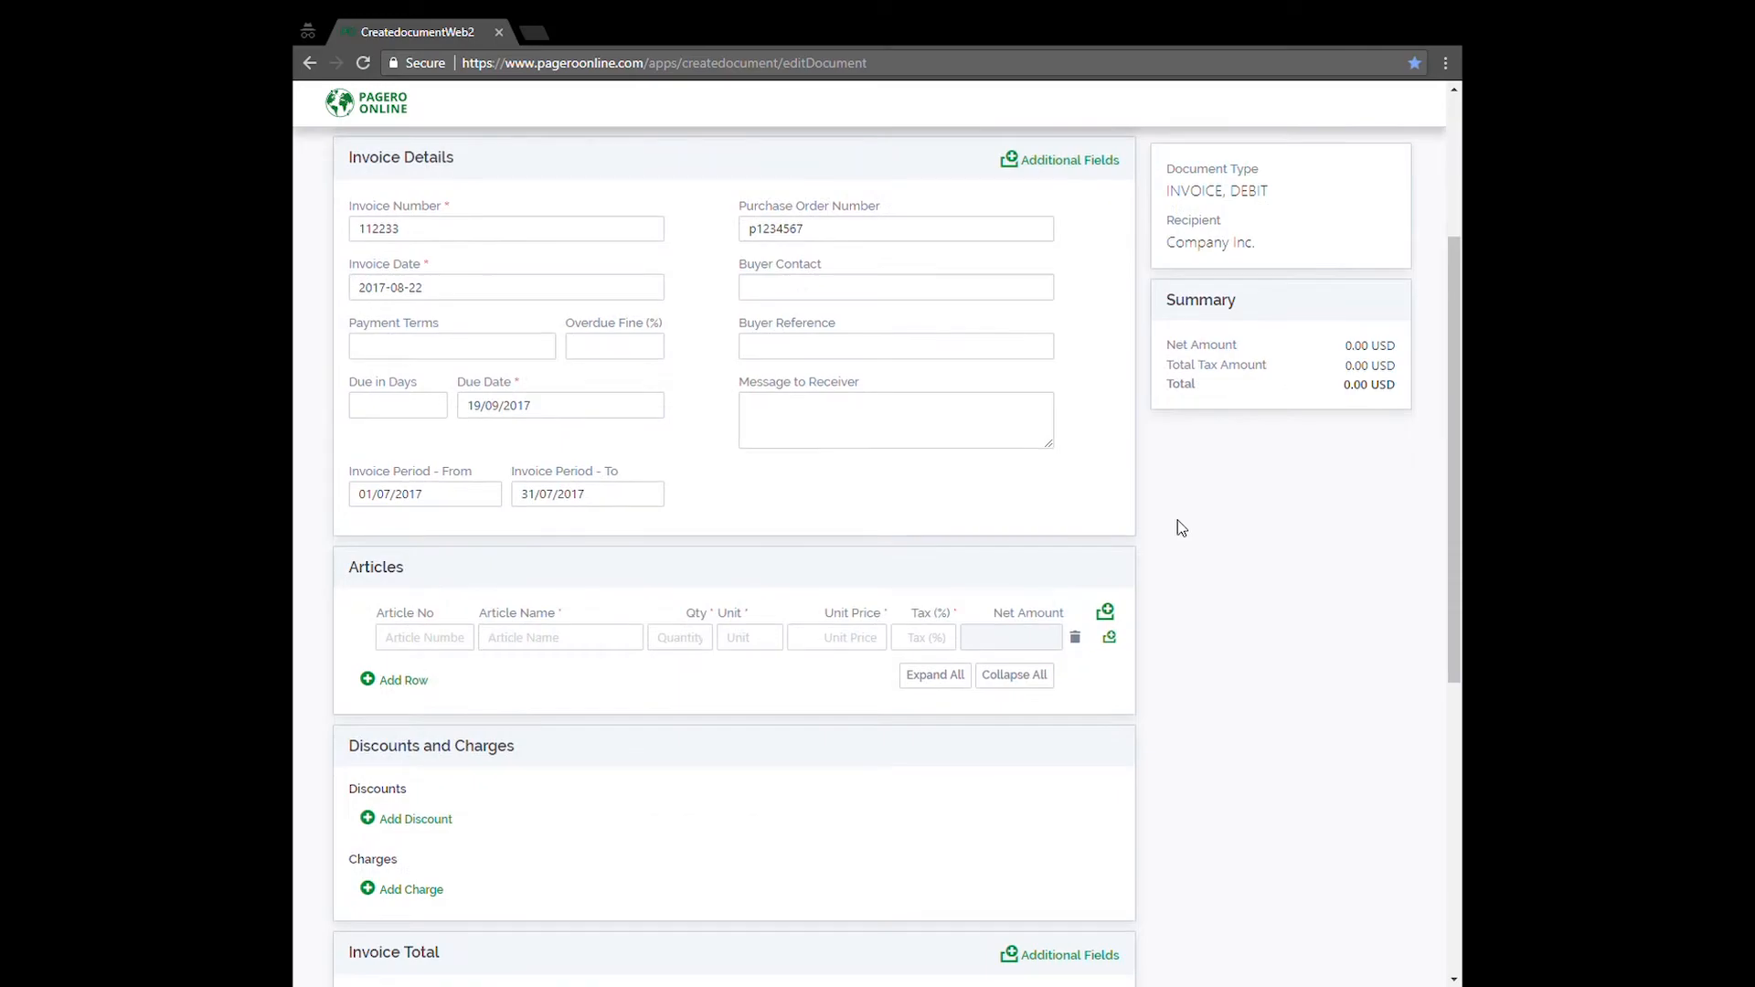
scroll(1181, 527, down, 1)
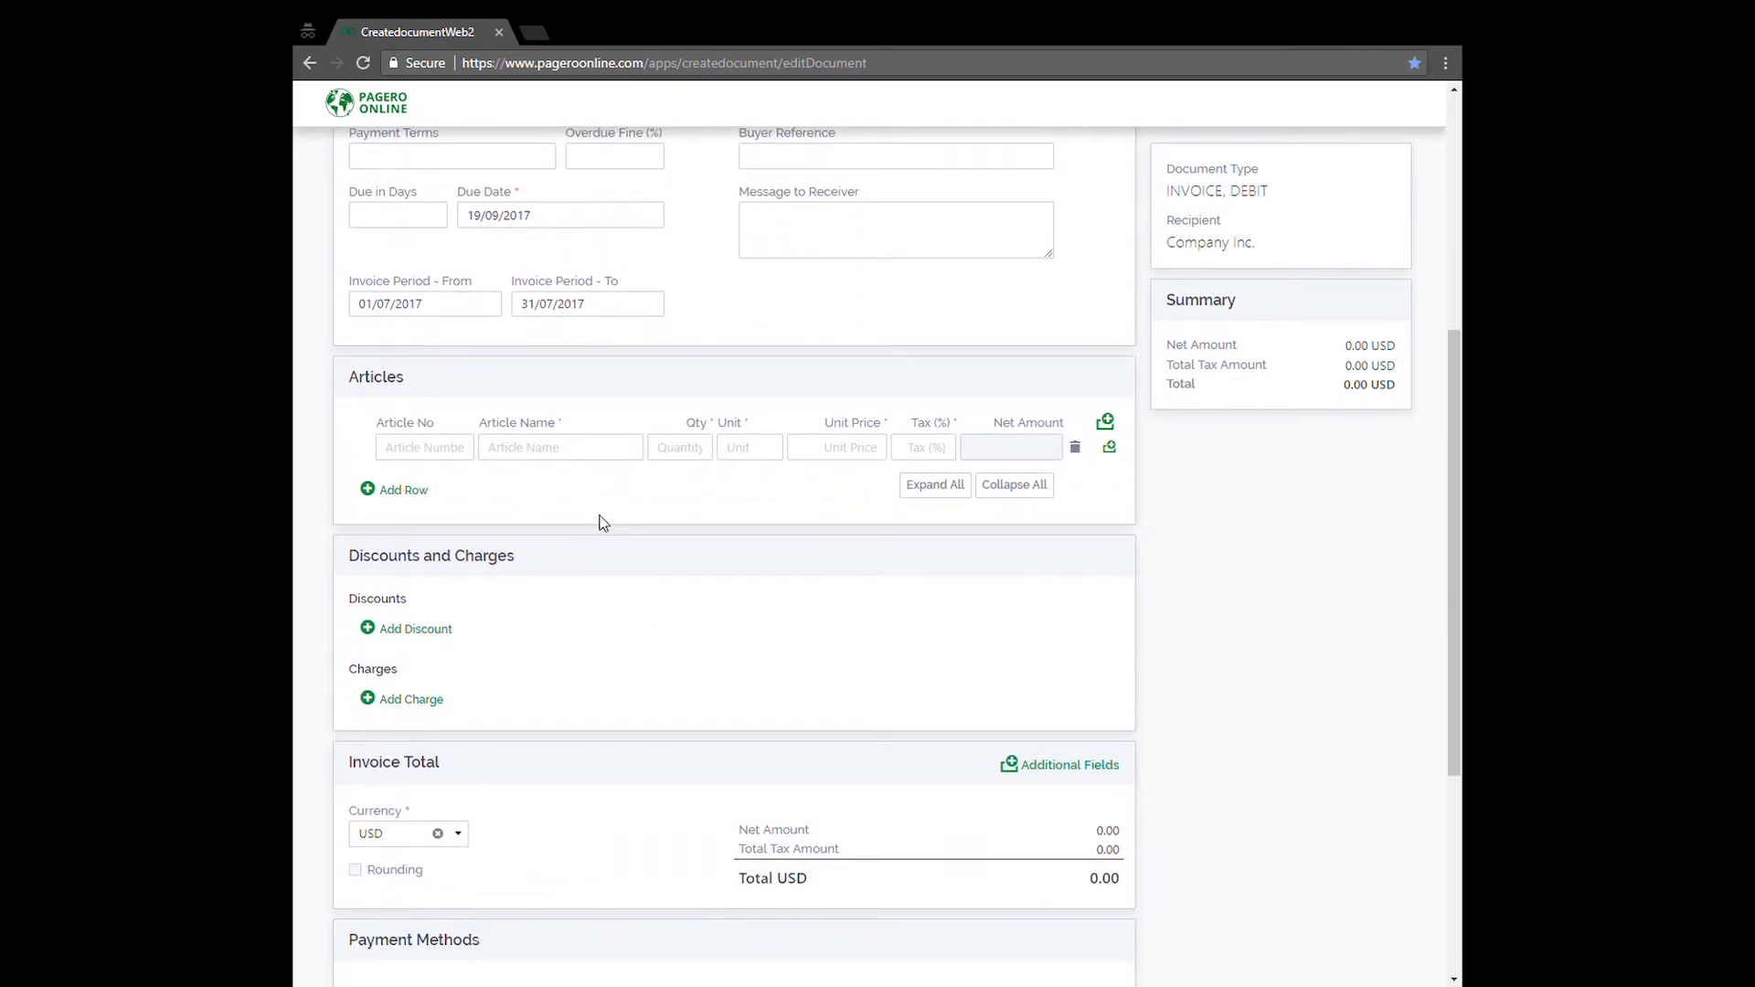
click(456, 459)
text(1234)
click(492, 462)
text(Example 1)
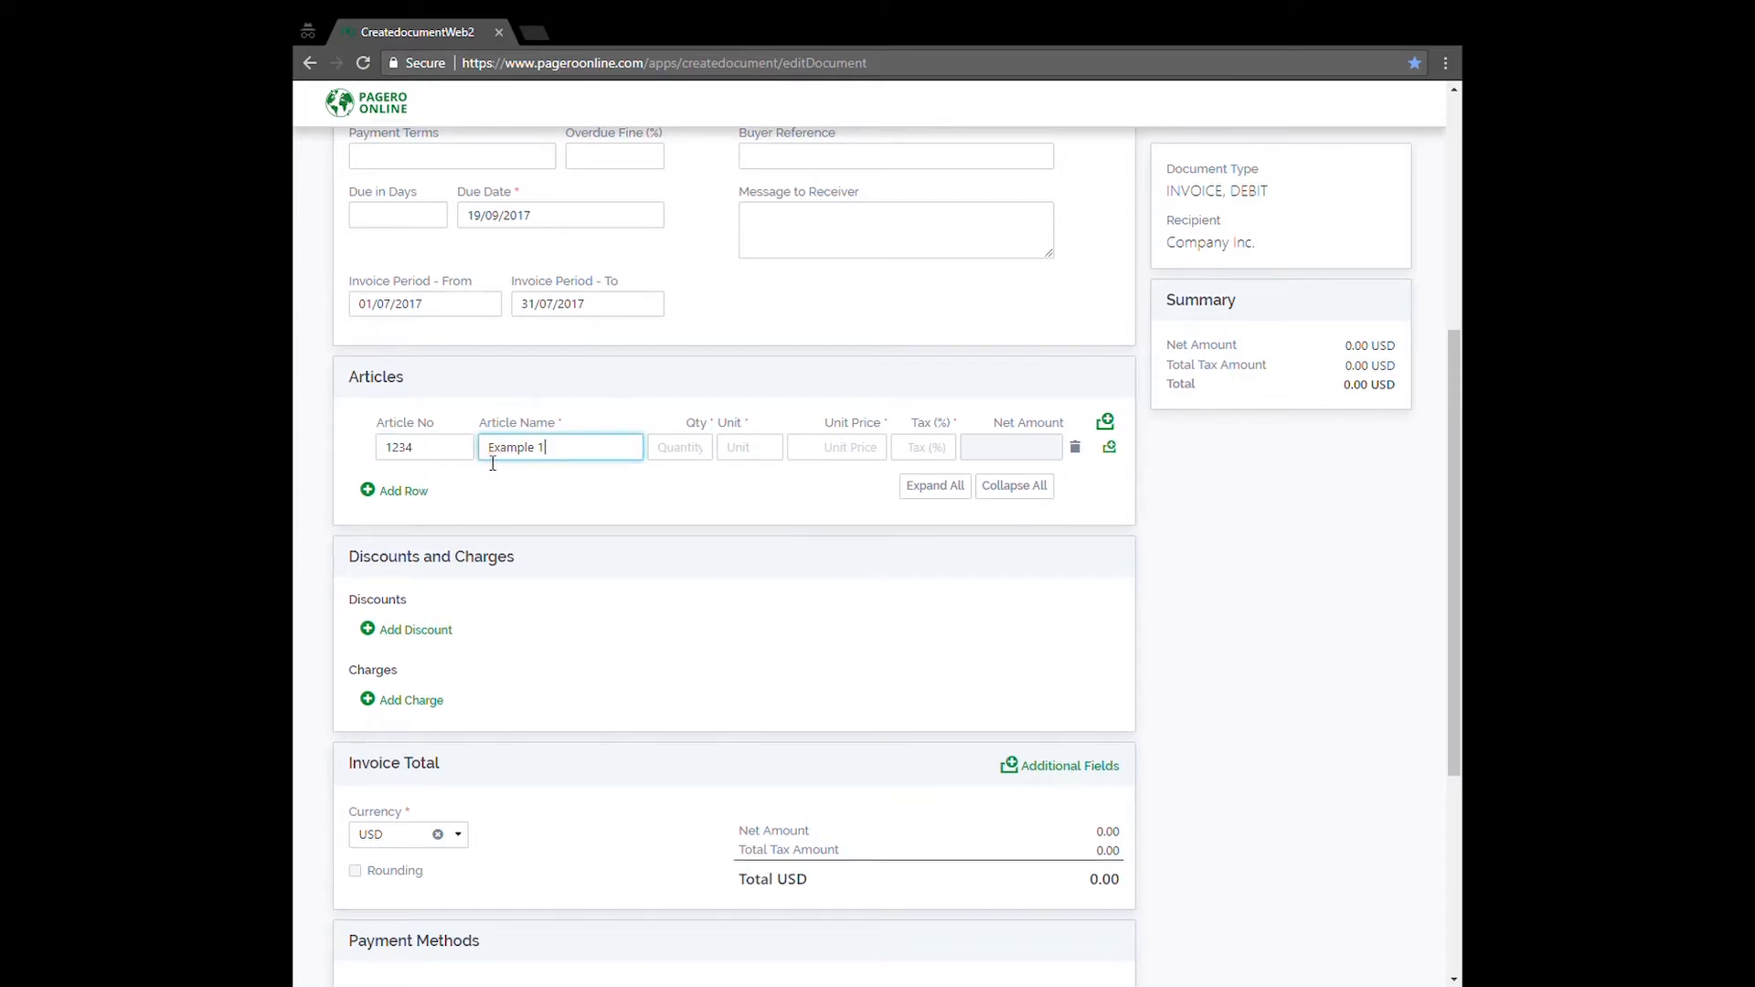
Step: Give the Example 1 article a quantity of 50, unit "psc", unit price 50 and tax rate 5%
click(671, 462)
text(50)
click(737, 461)
text(psc)
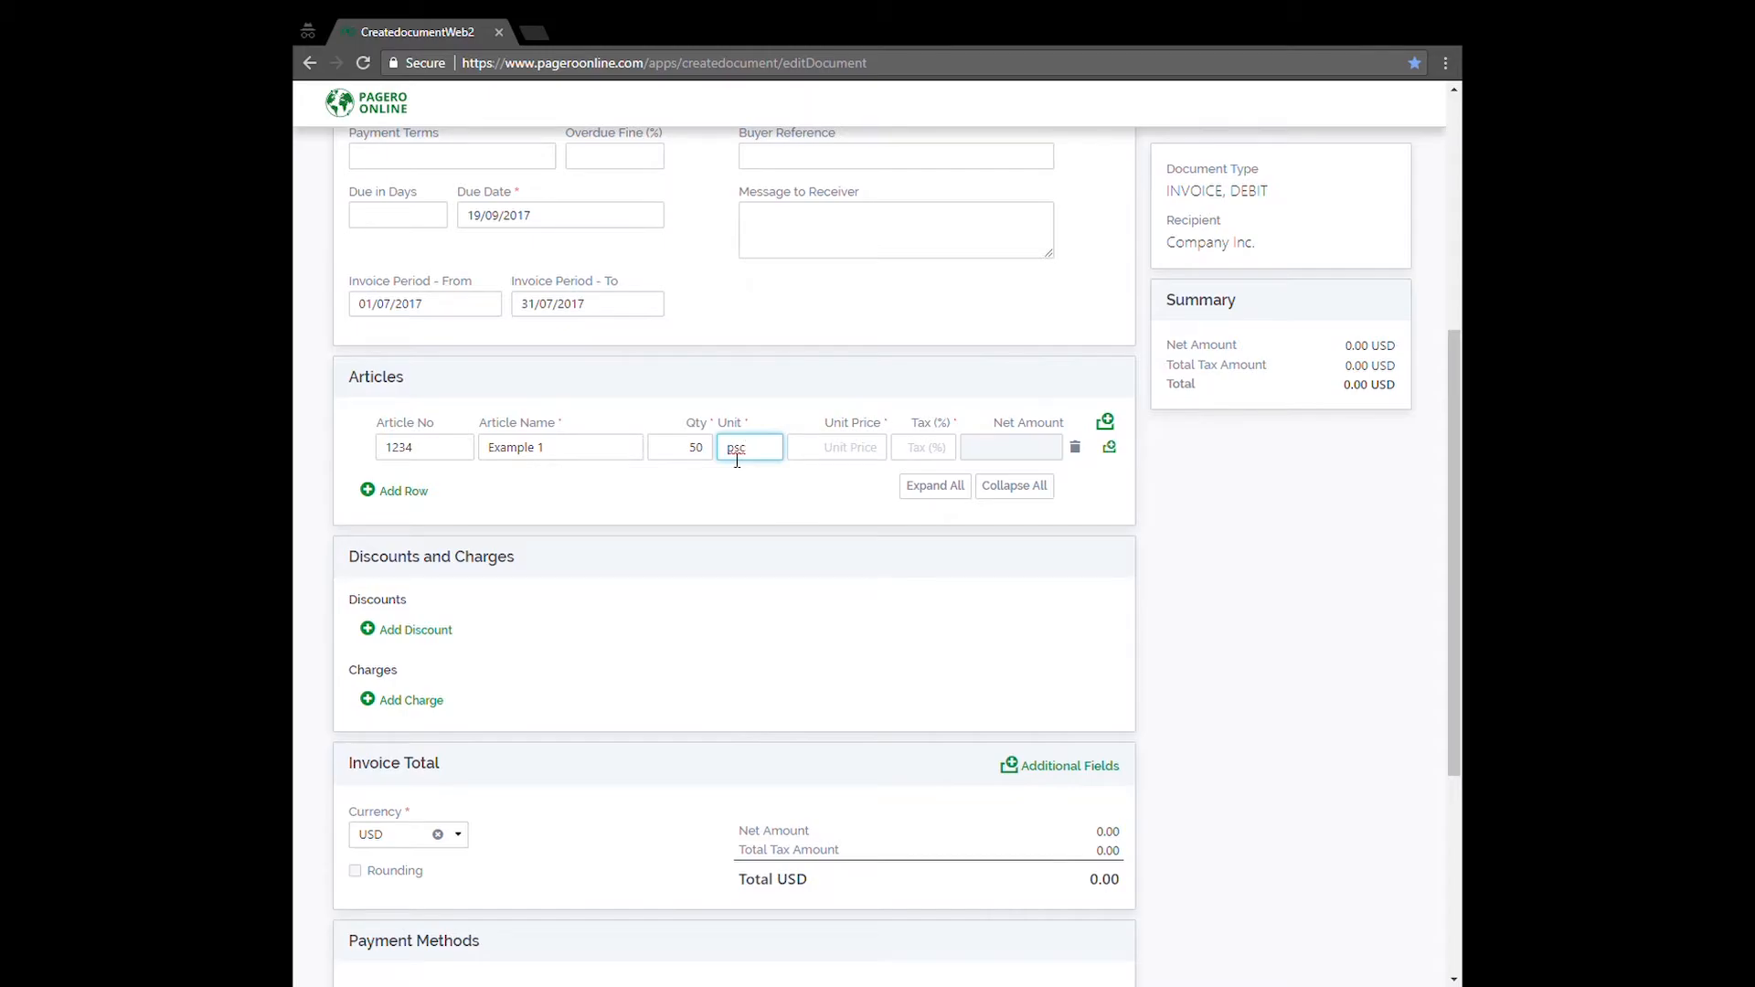
click(815, 460)
text(50)
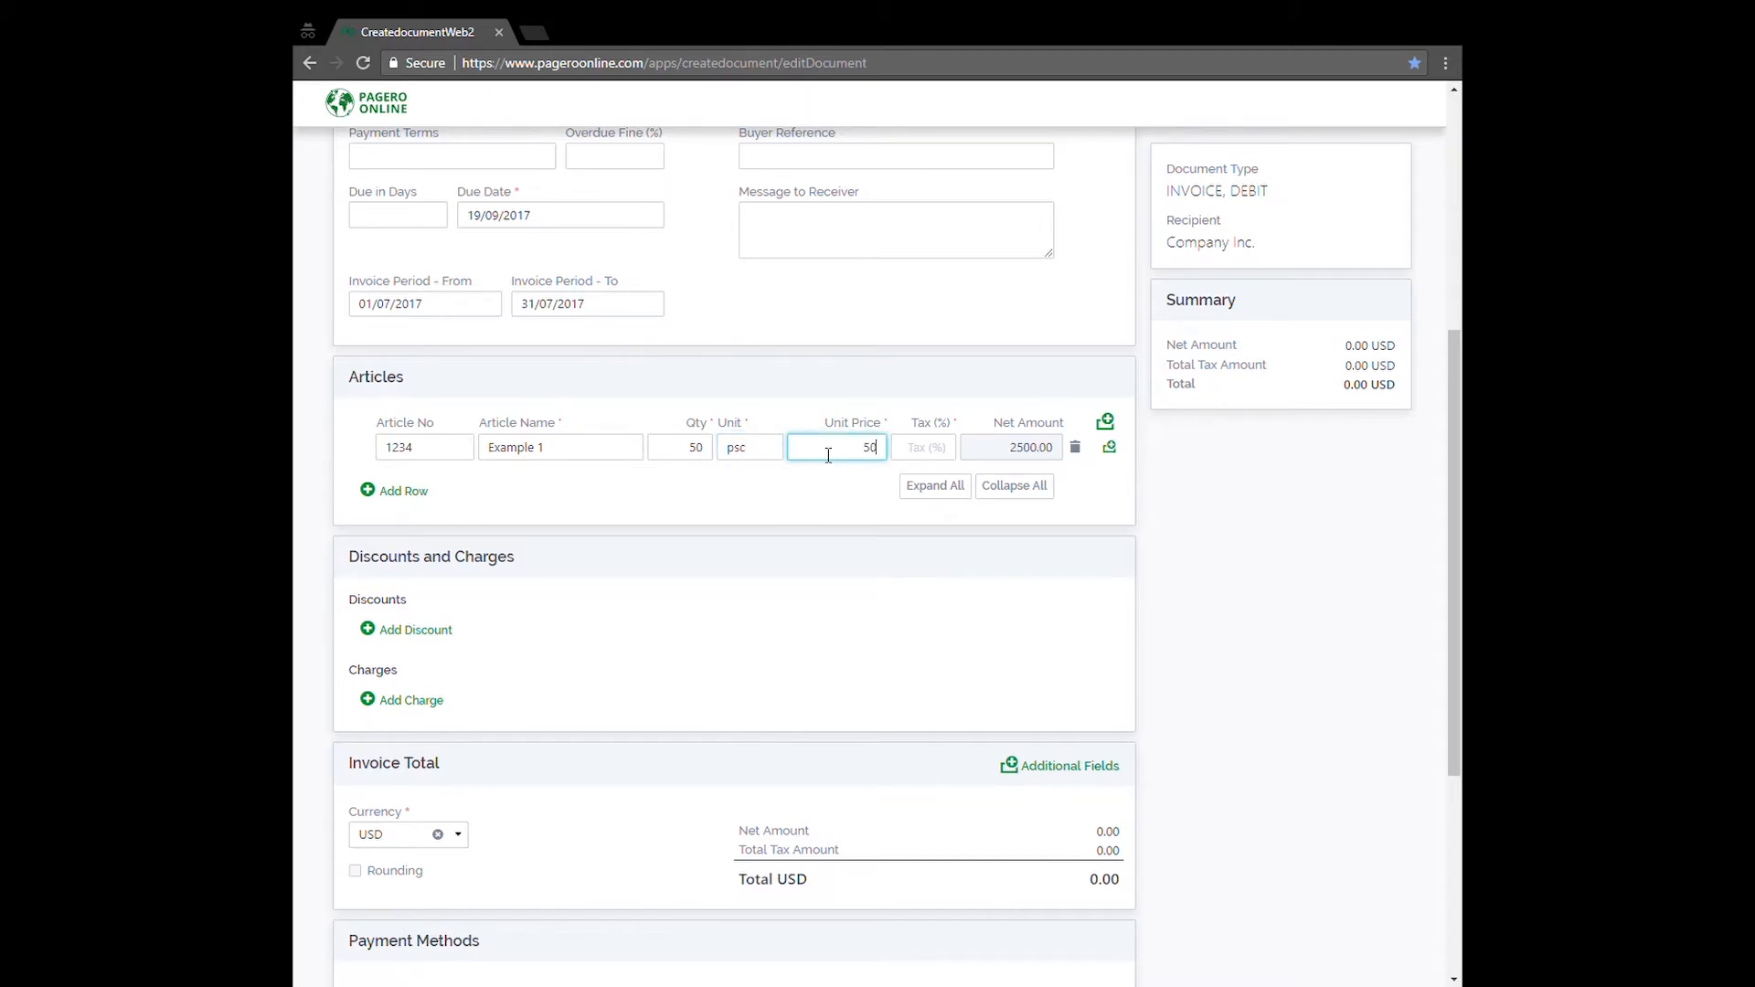
click(924, 457)
text(5)
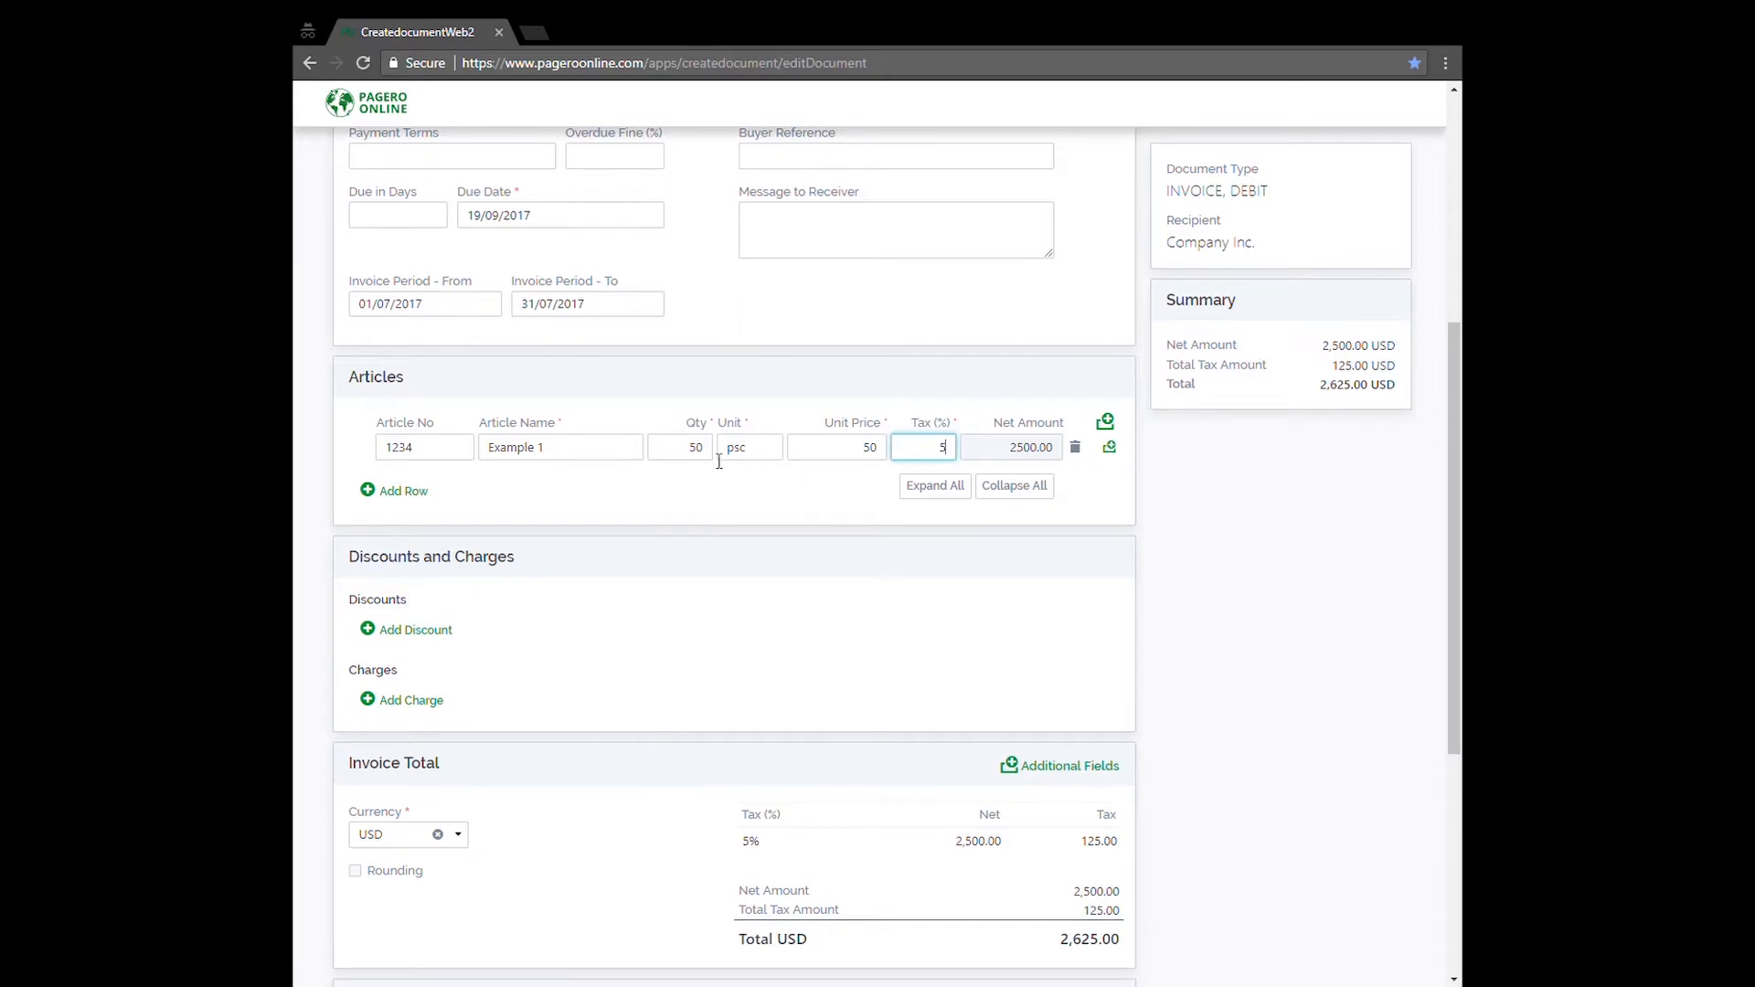
Step: Add a second article row with article number 1235 and the name "Example 2"
click(400, 494)
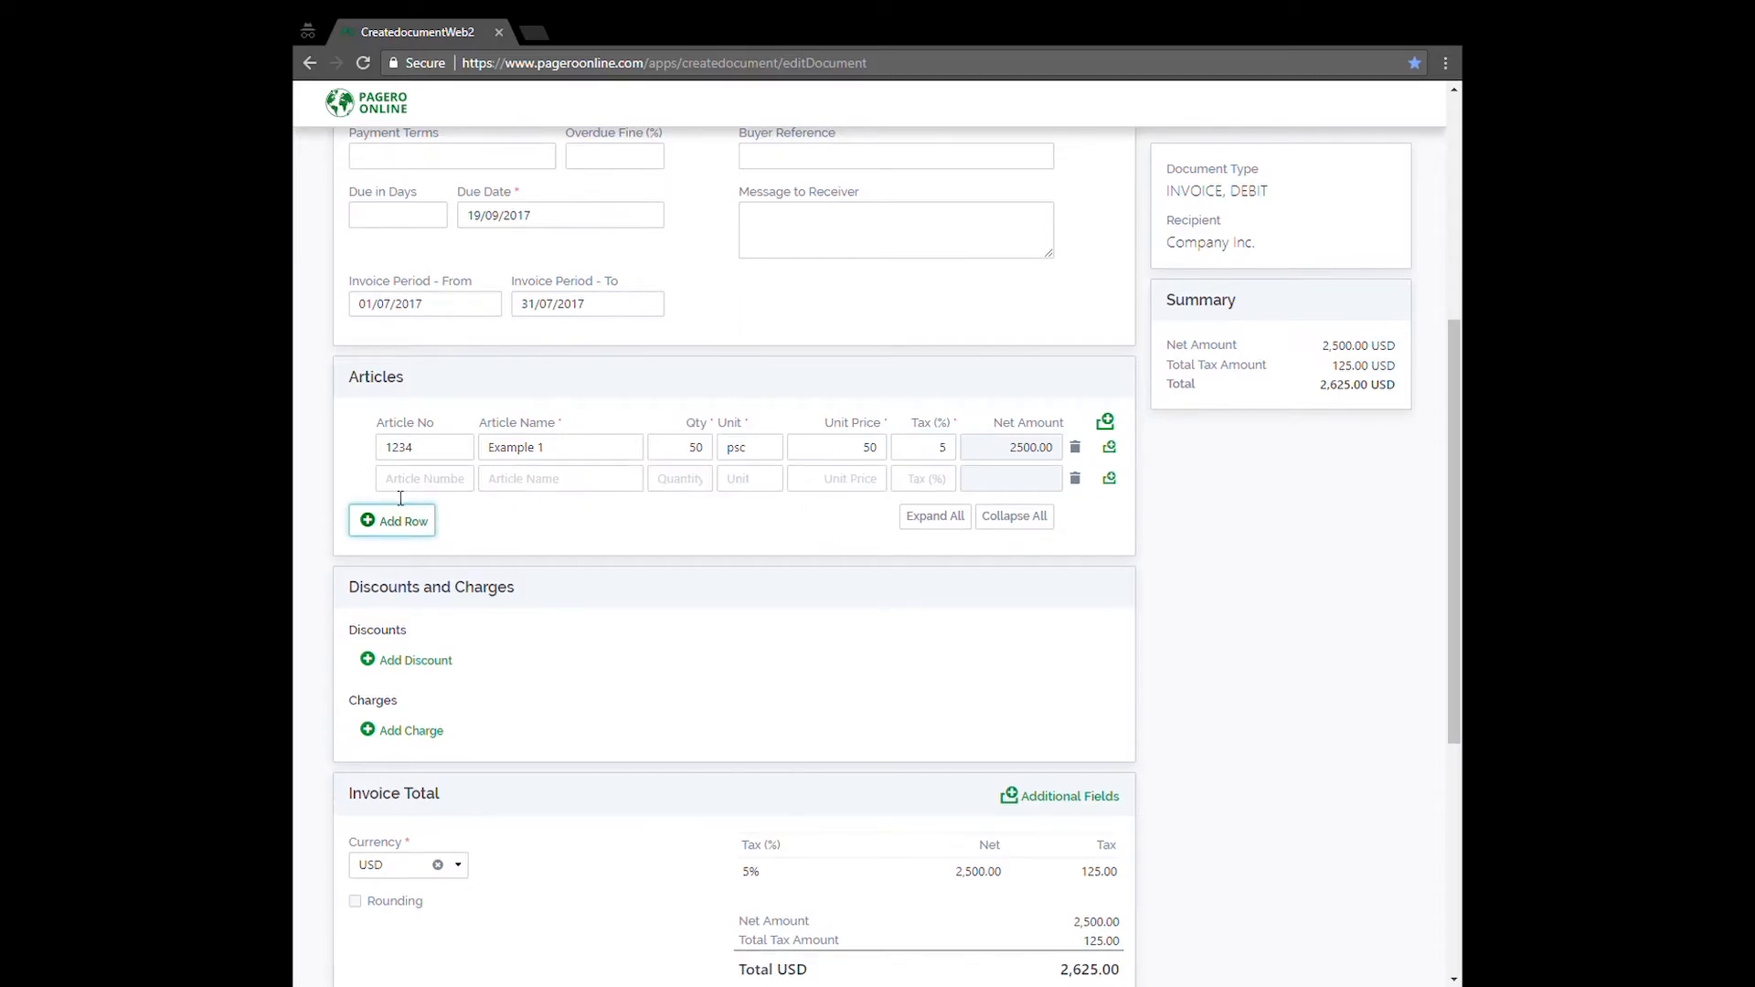
click(446, 490)
text(1235)
click(500, 492)
text(Example 2)
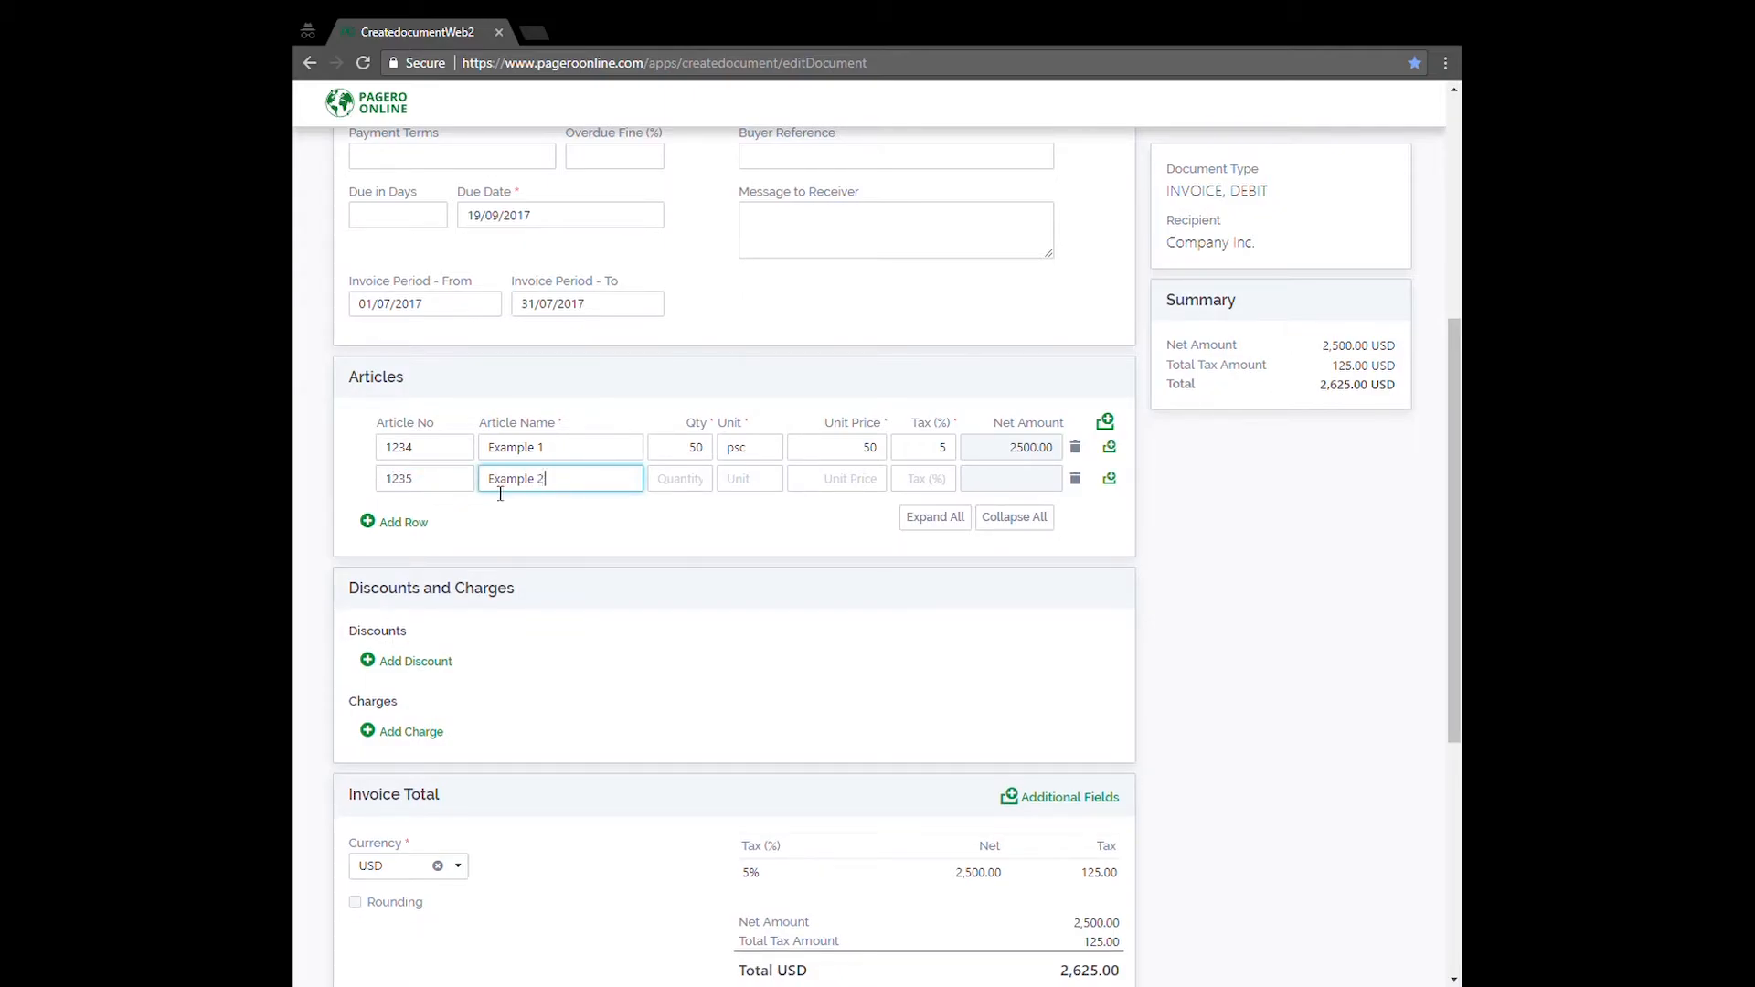
Step: Give the Example 2 article a quantity of 150, unit "psc", unit price 100 and tax rate 7%
click(687, 492)
text(15)
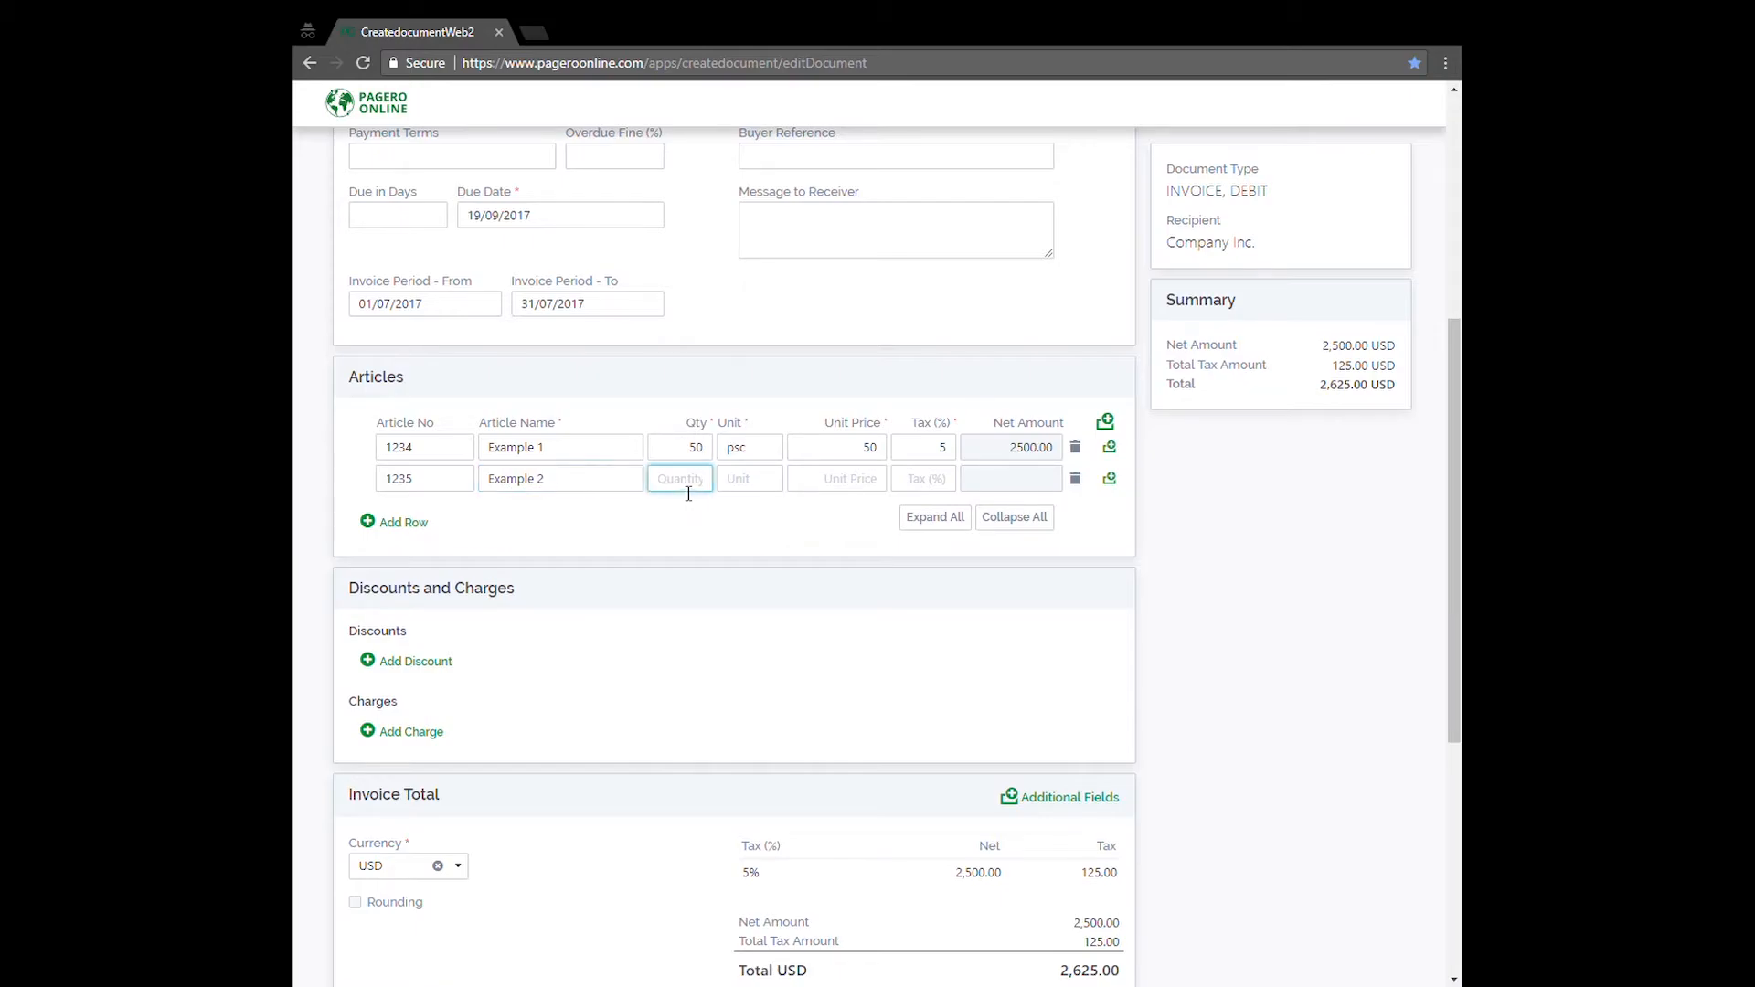
text(0)
click(736, 489)
text(psc)
click(827, 491)
text(100)
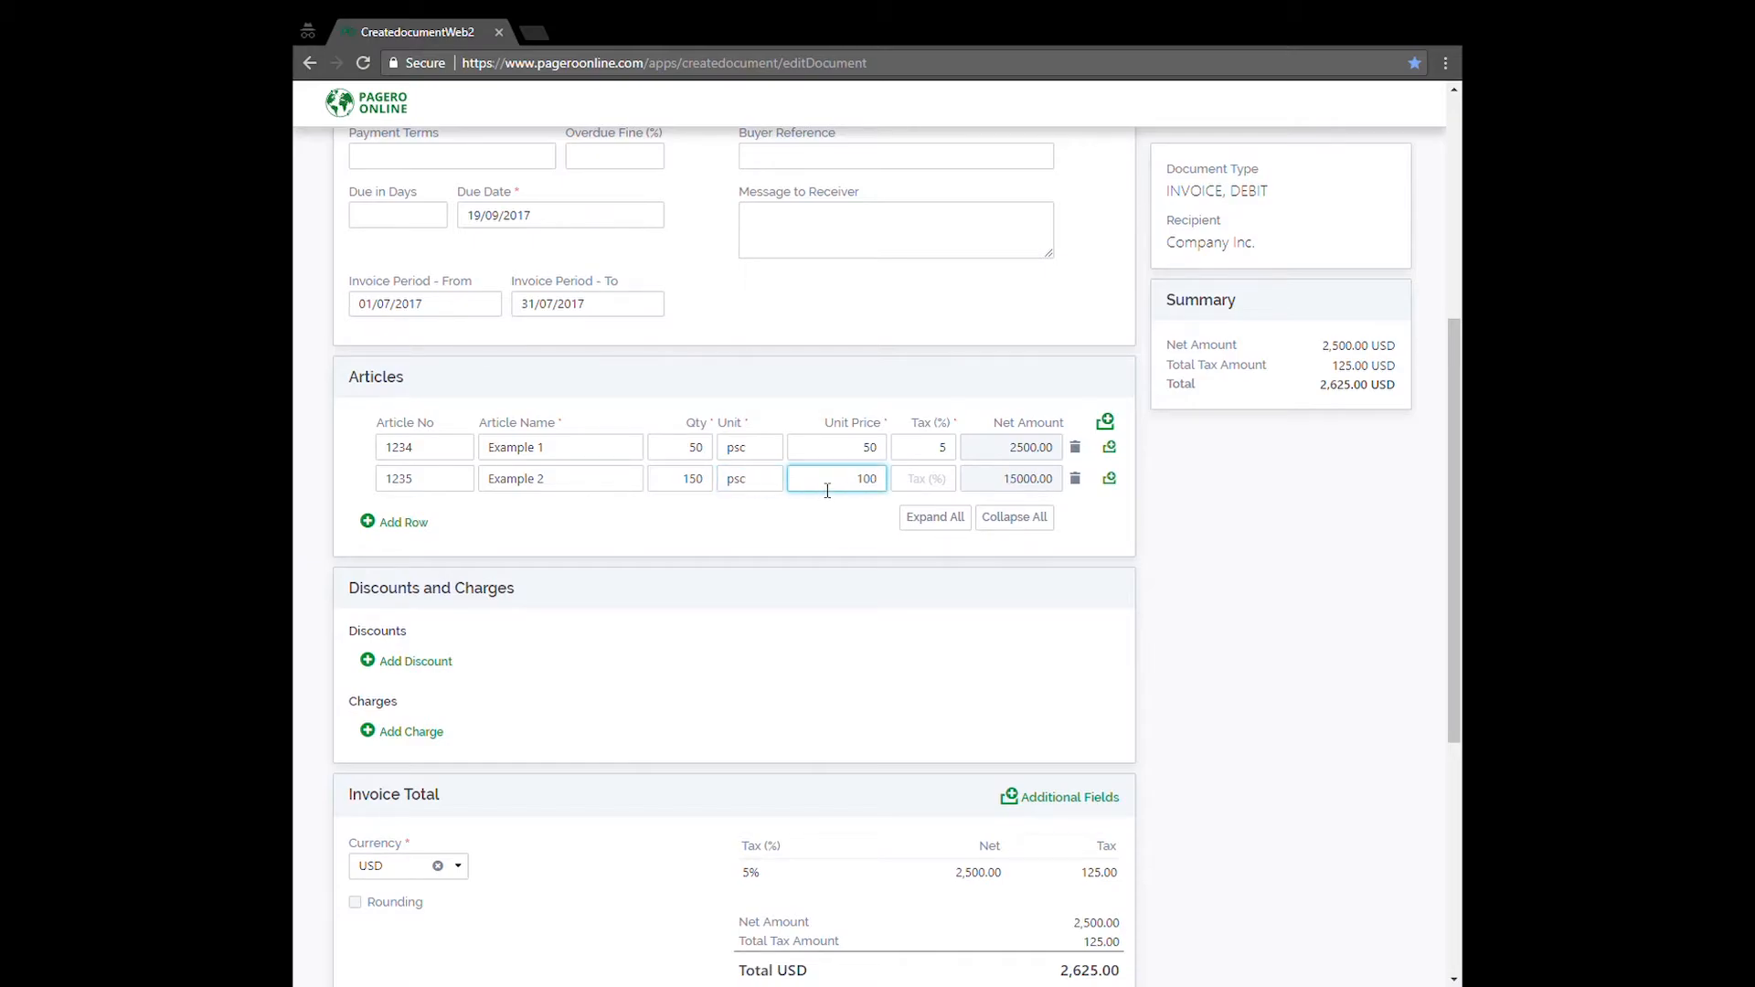
click(914, 489)
text(7)
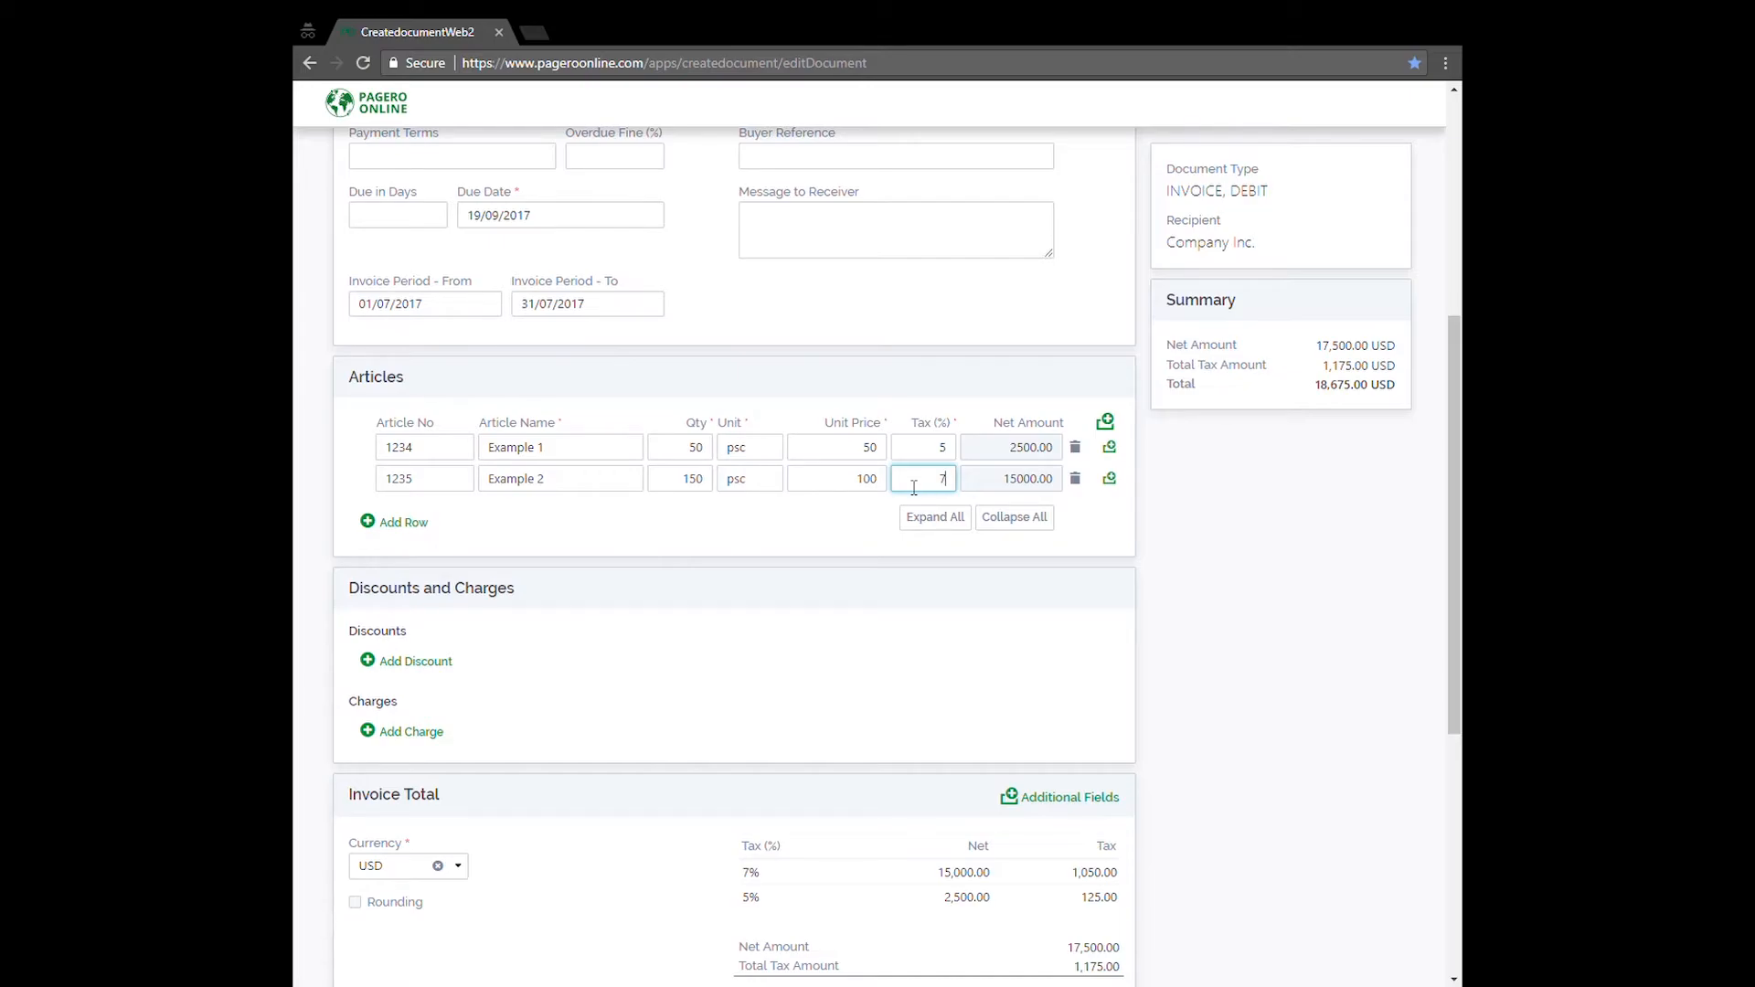
Step: Add the Row Specification field to all articles and fill in "Specification row 1" and "Specification row 2" for the respective rows
click(1108, 423)
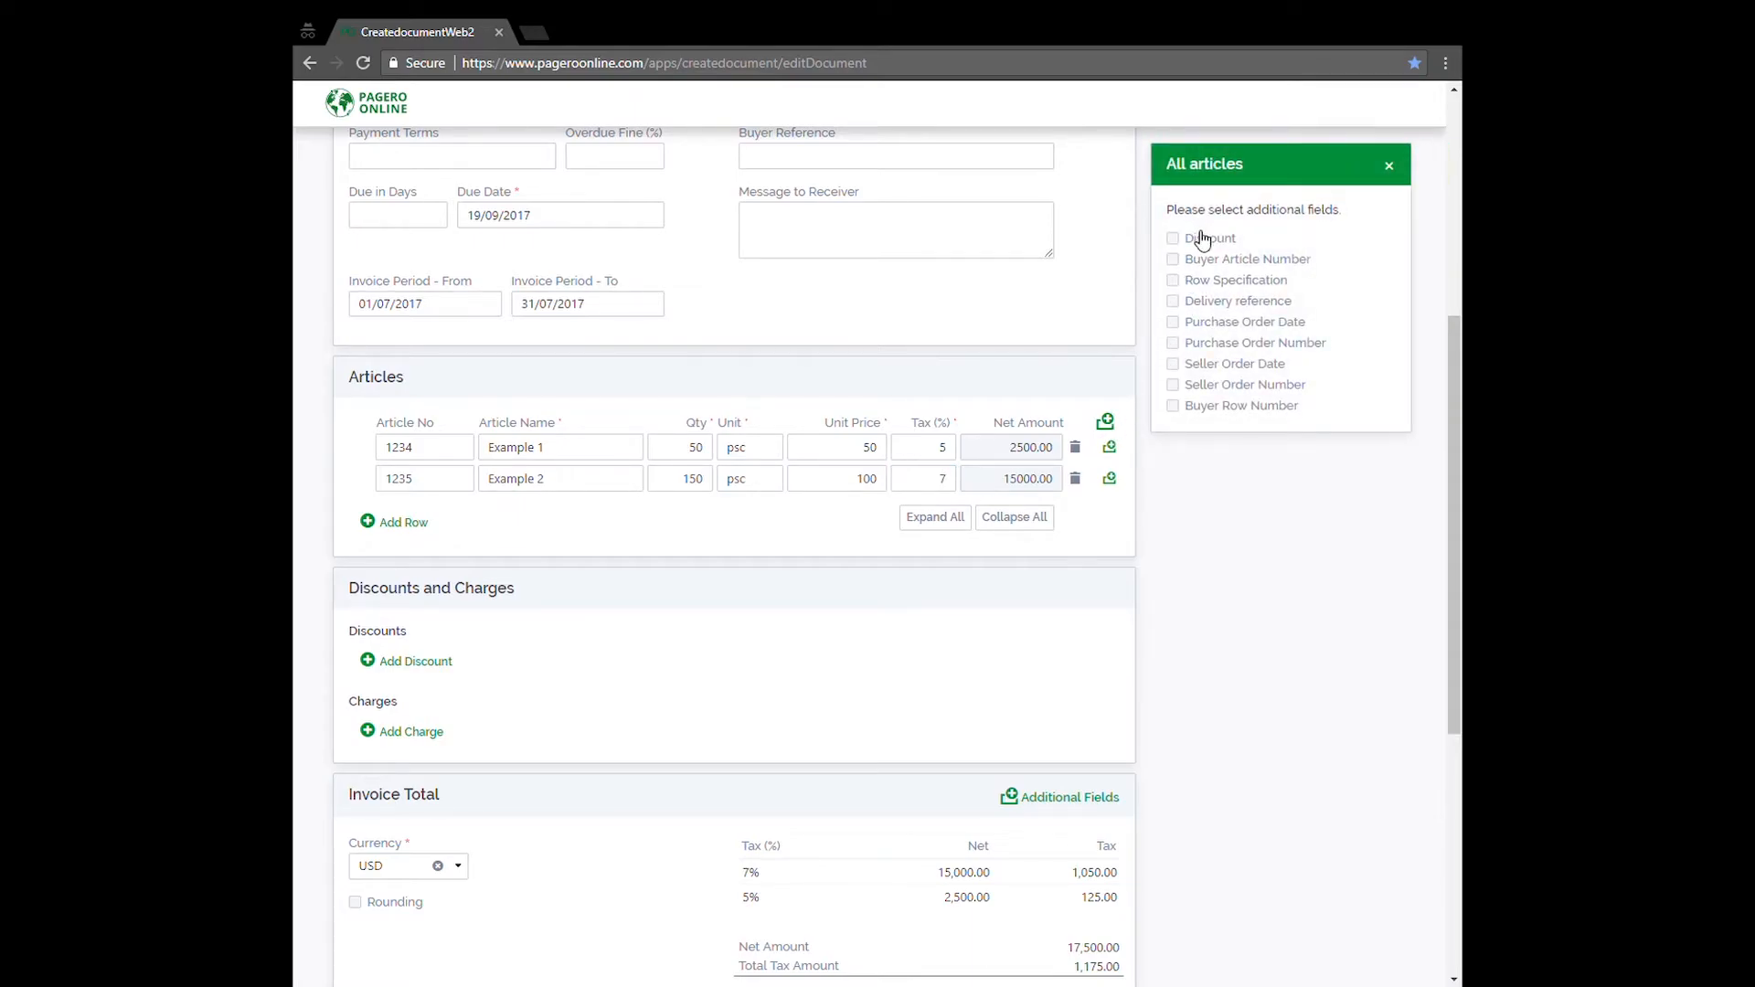
click(1185, 284)
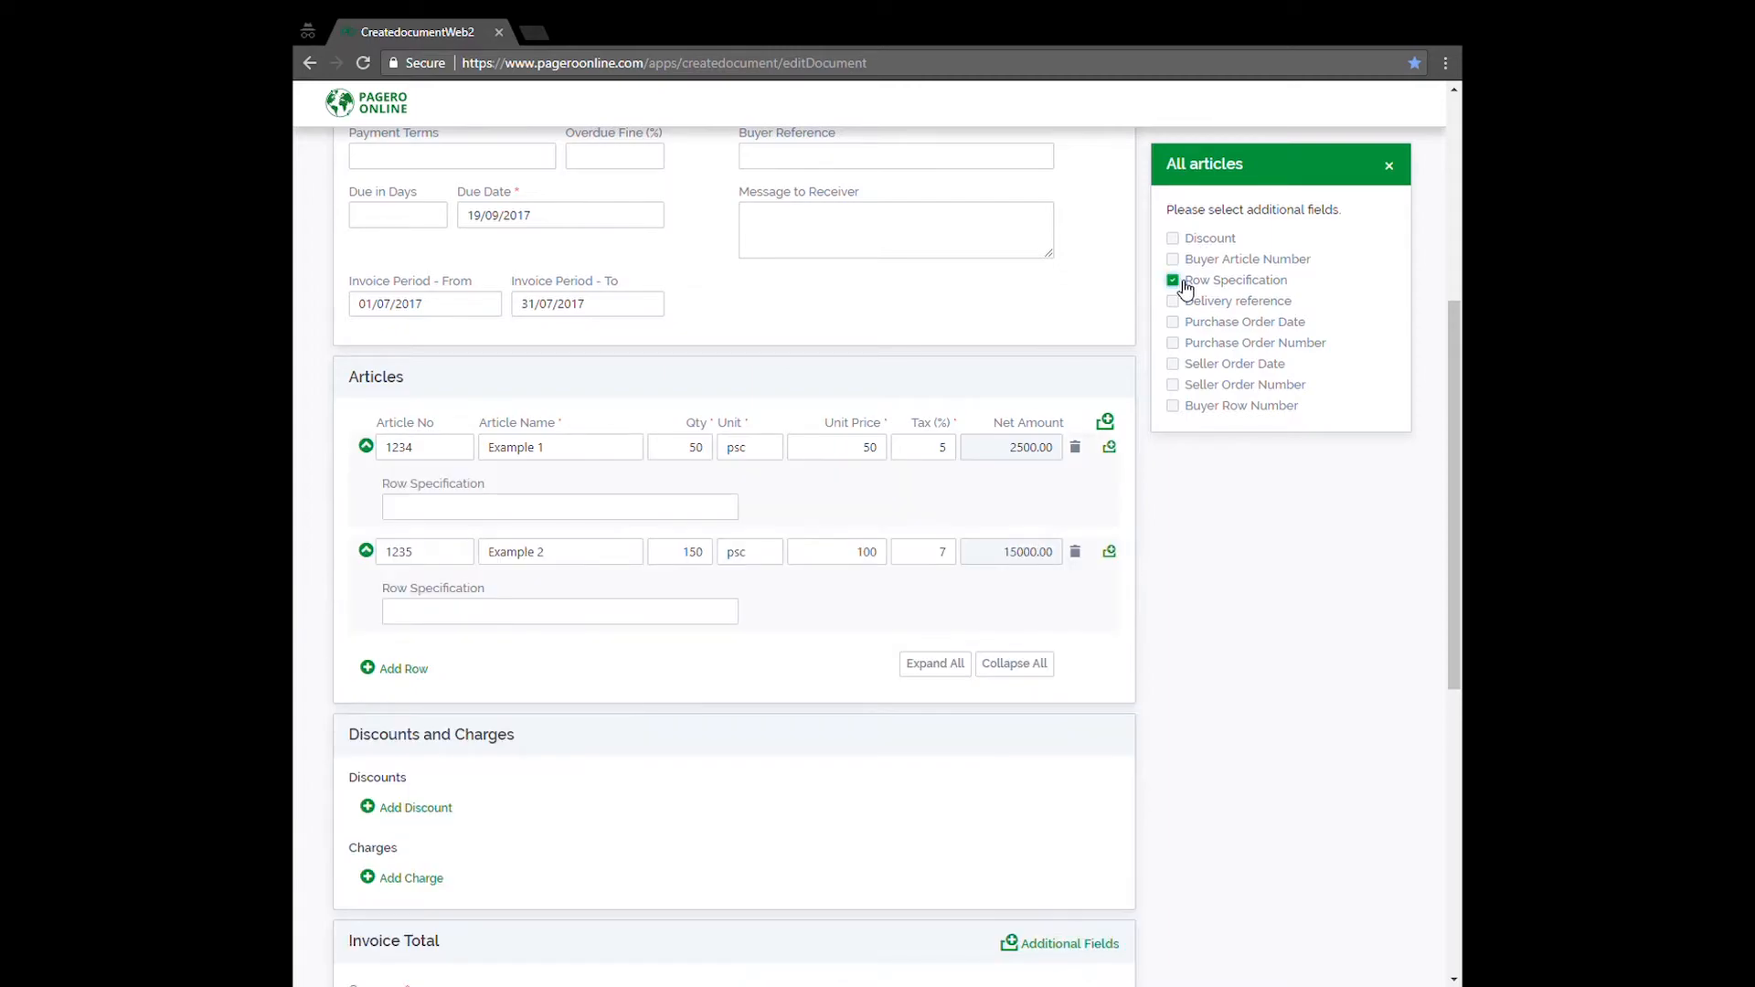
click(723, 510)
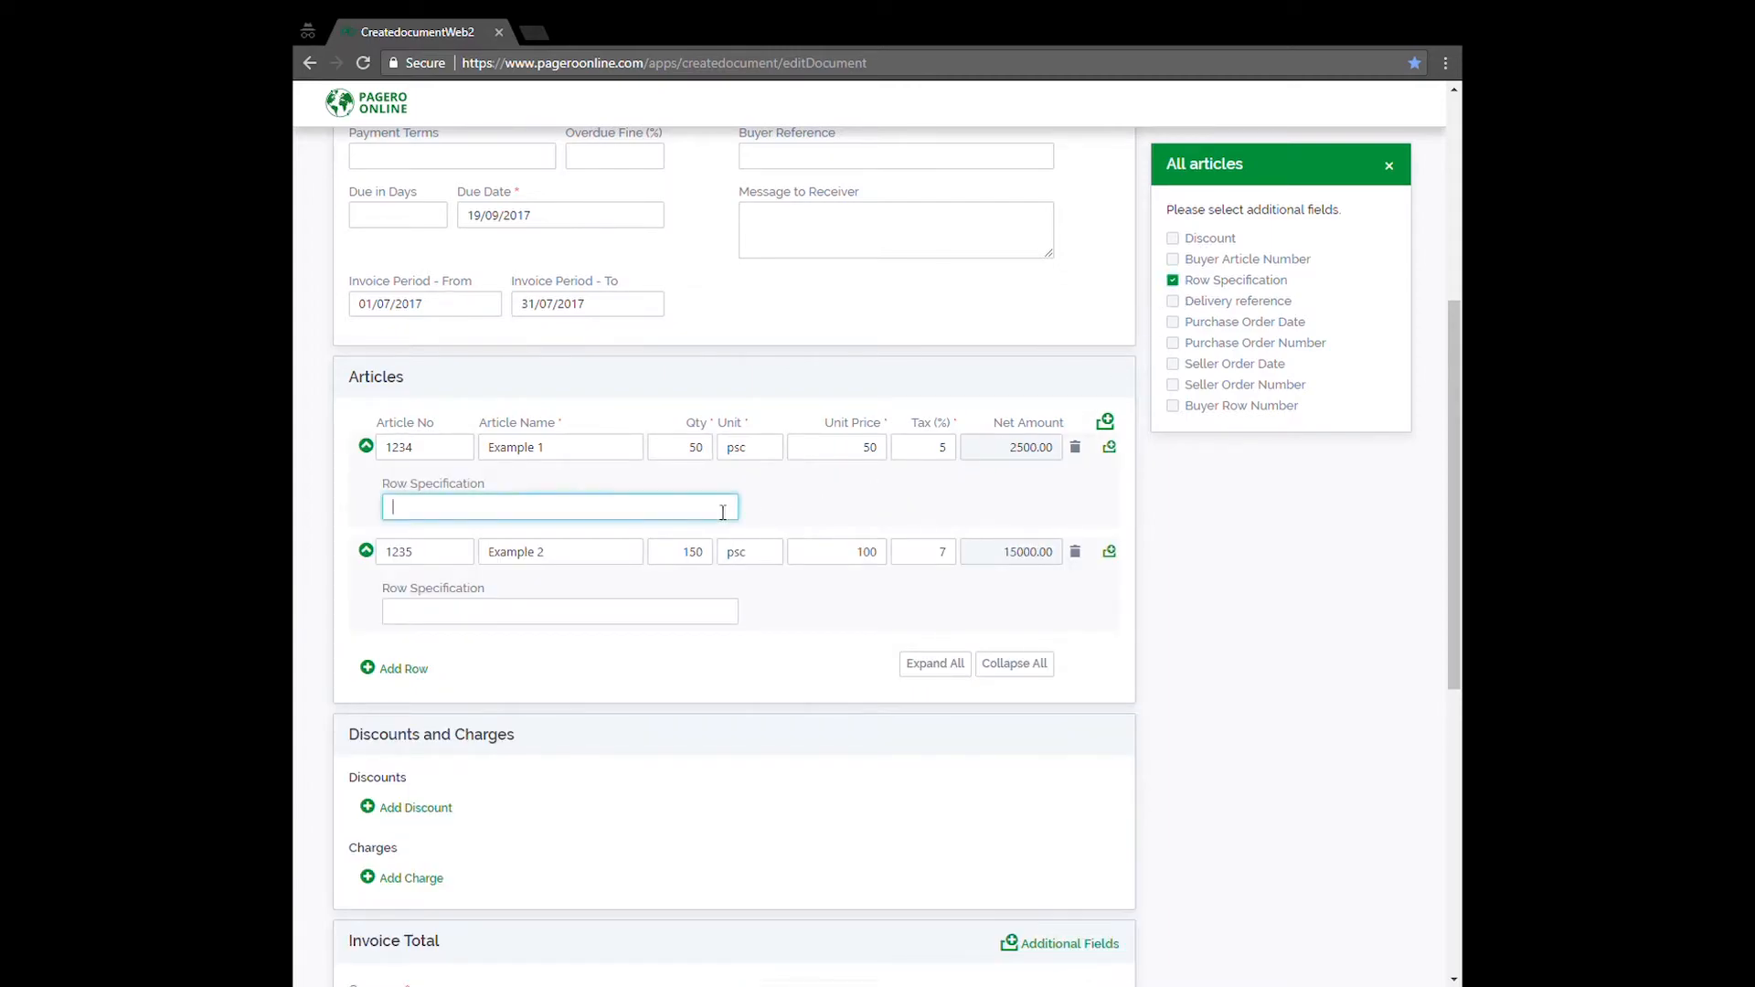
text(Specification row 1)
click(709, 615)
text(Specificatio)
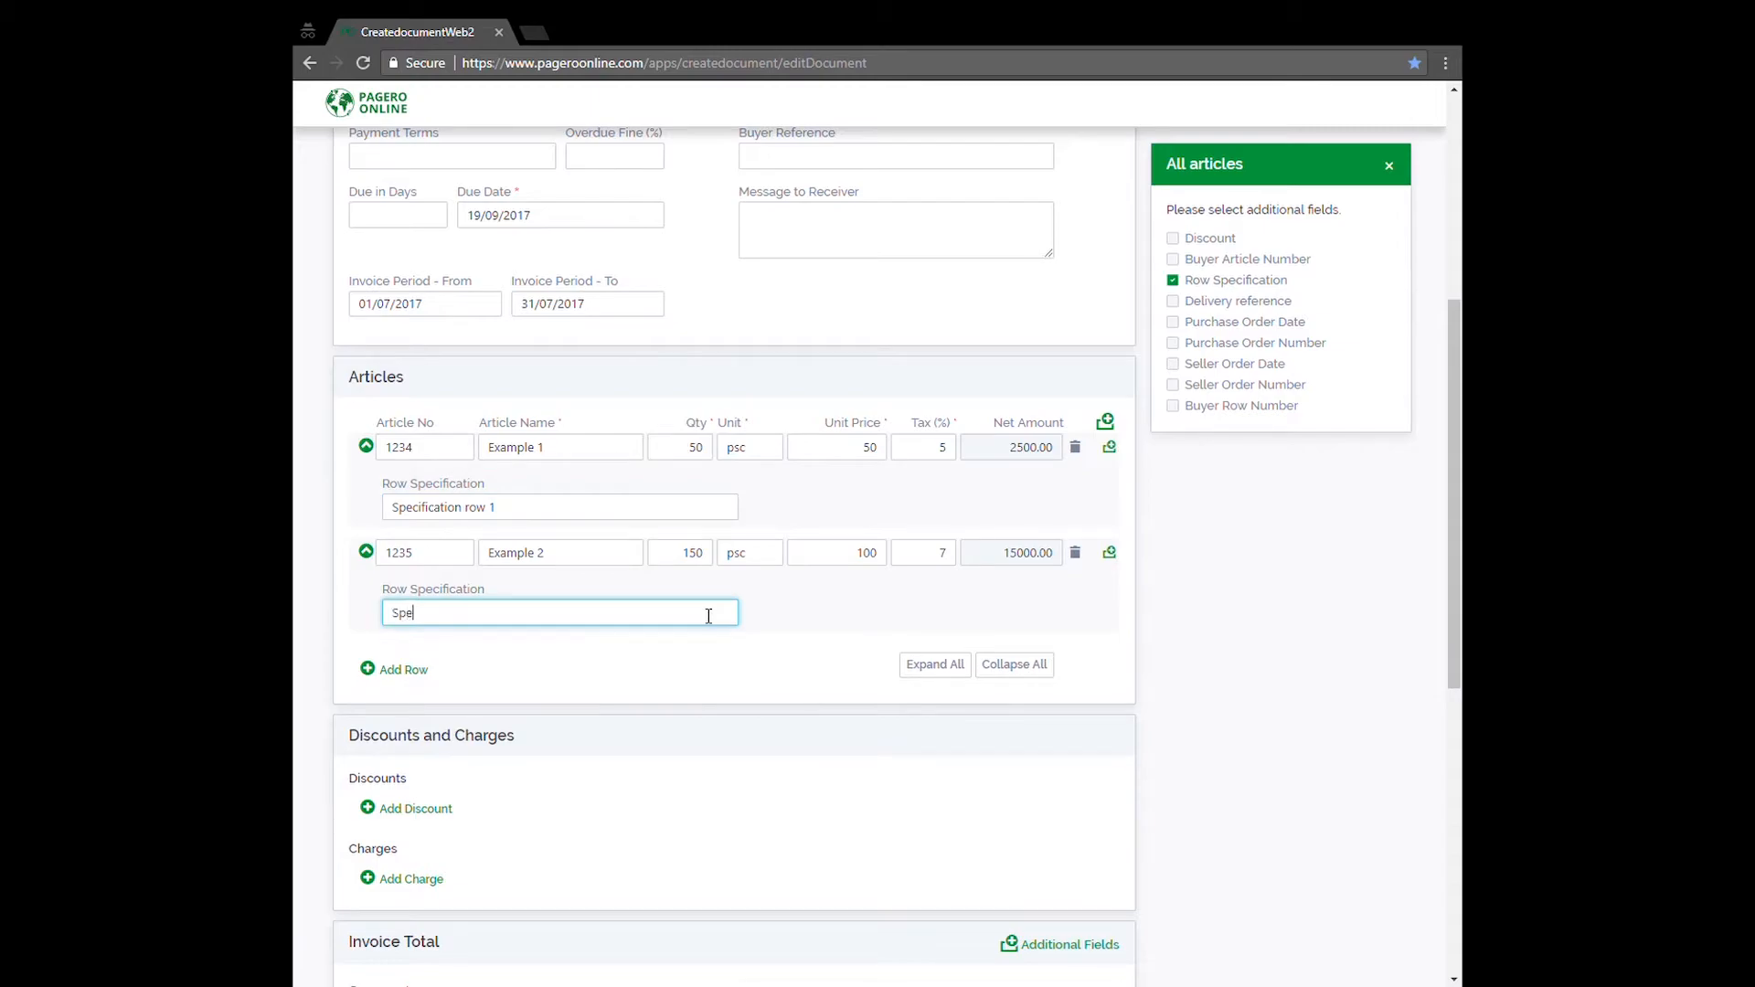
text(n row 2)
Step: Add the Discount field to the Example 2 article only, with the description "Discount" and a discount rate of 25%
click(1110, 553)
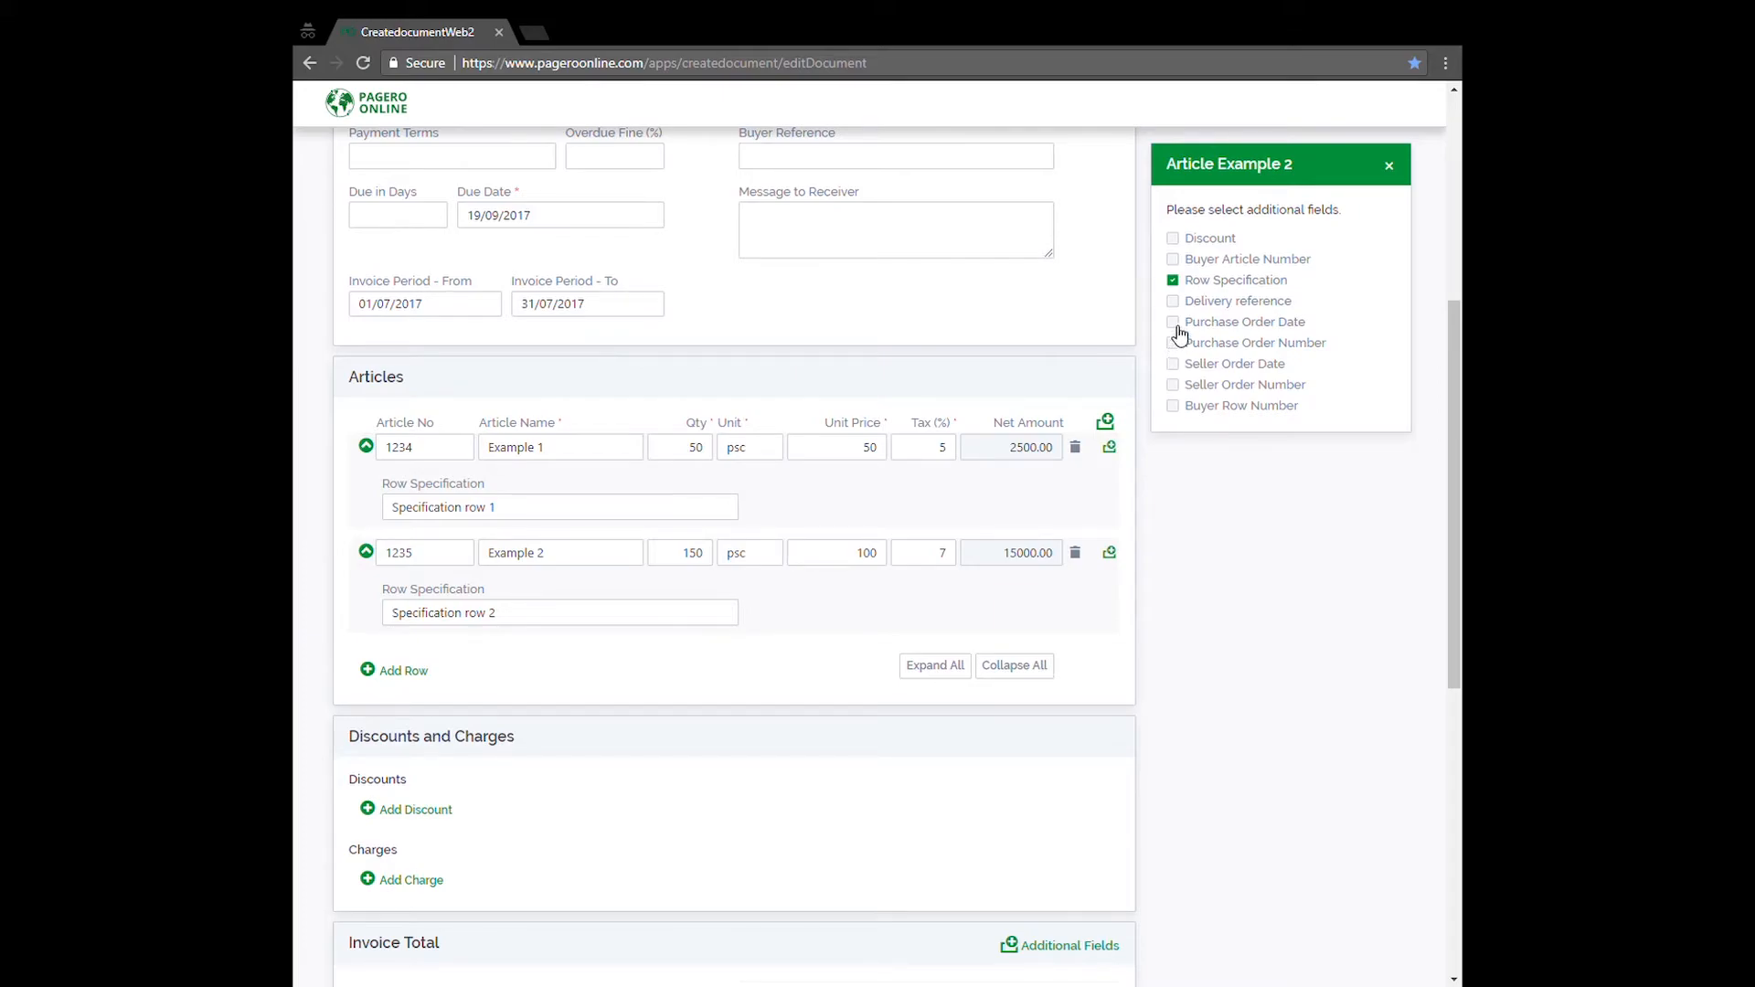
click(1173, 238)
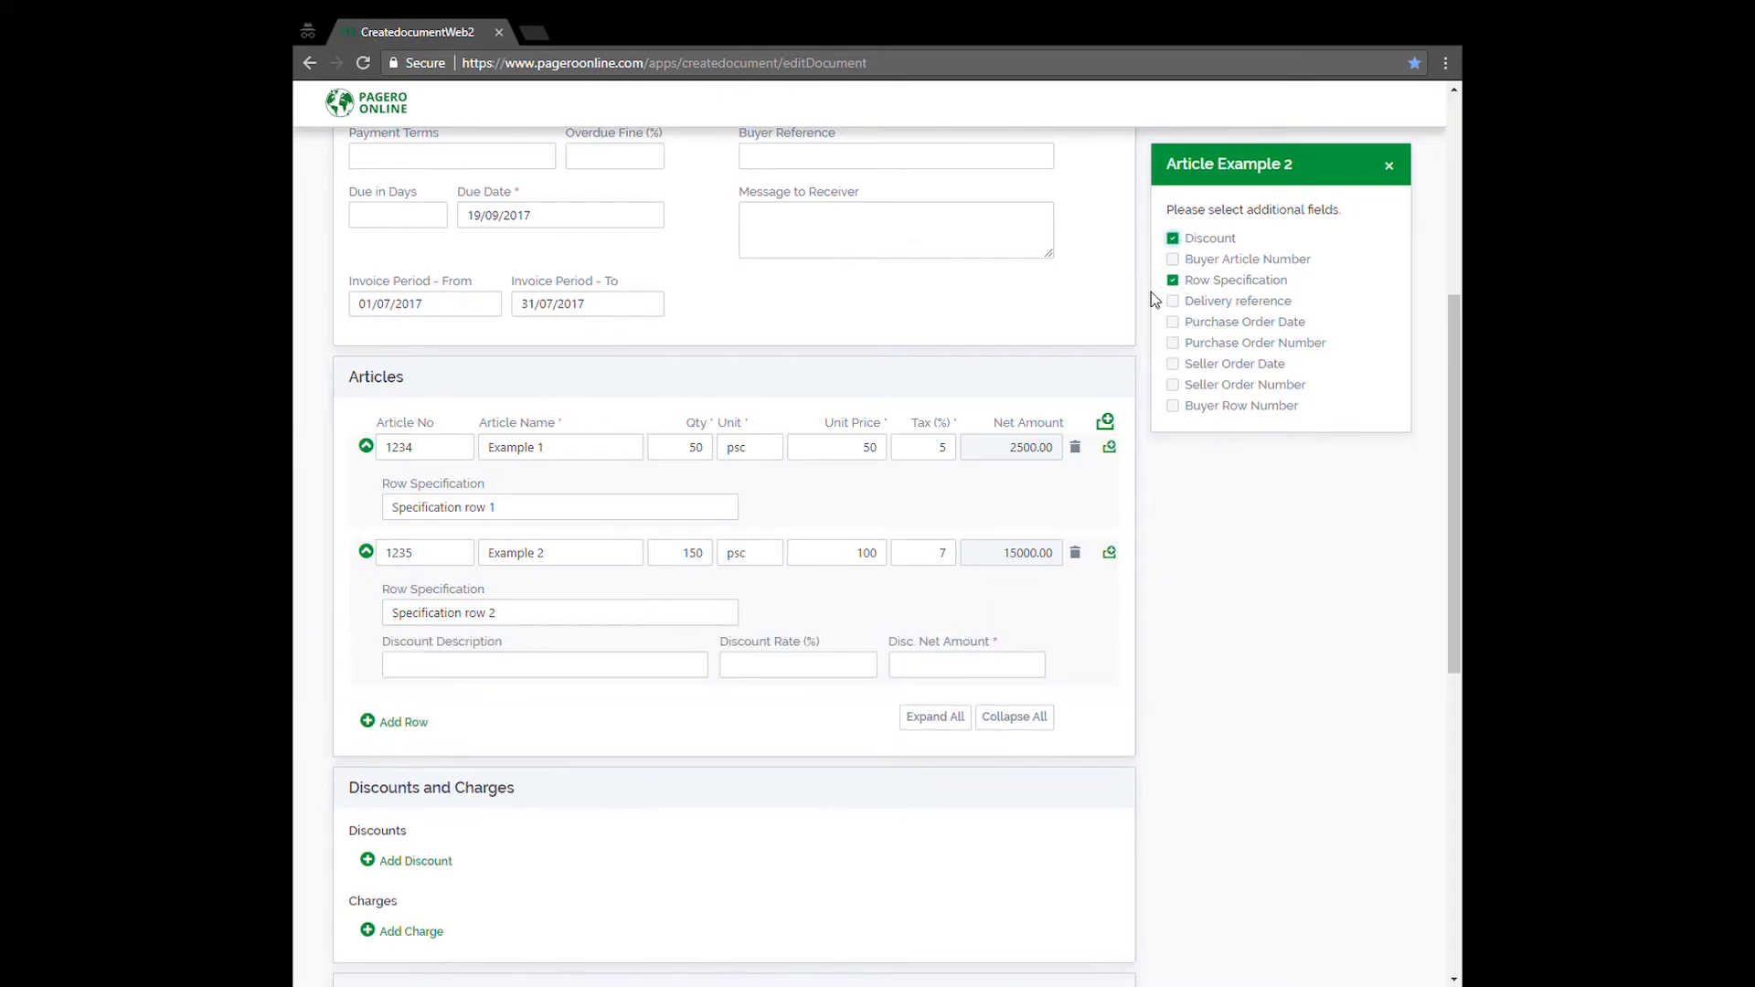
click(618, 664)
text(D)
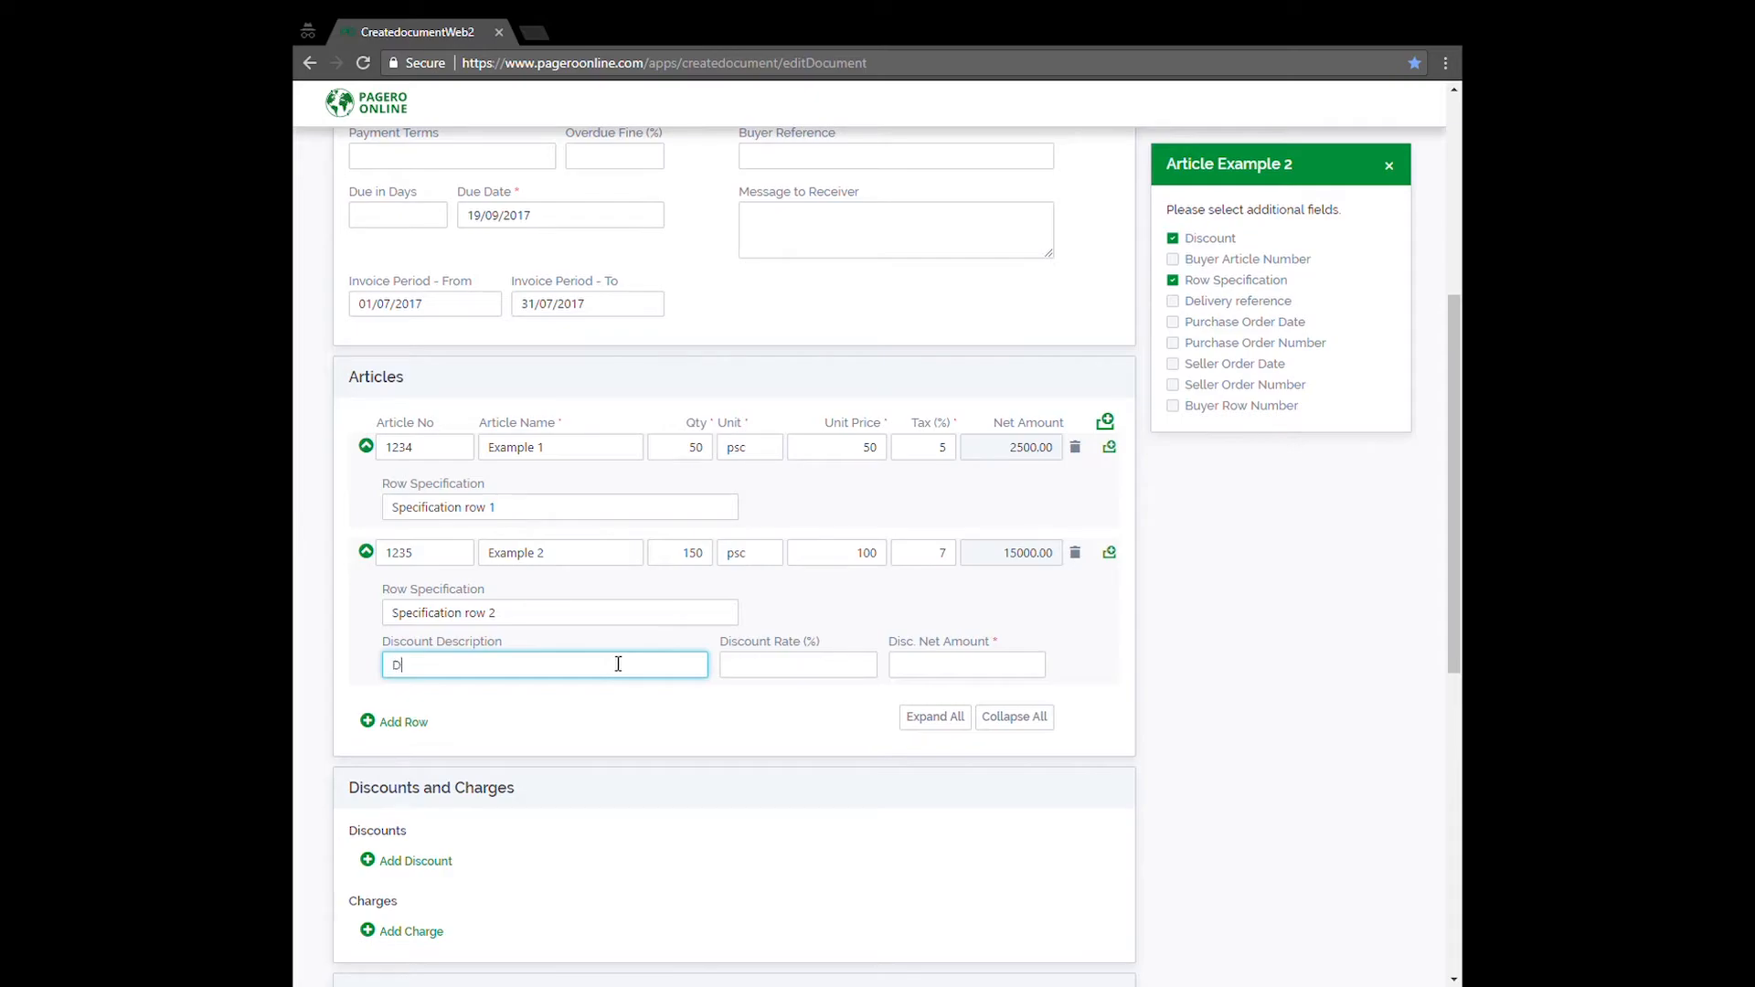
text(iscount)
click(749, 664)
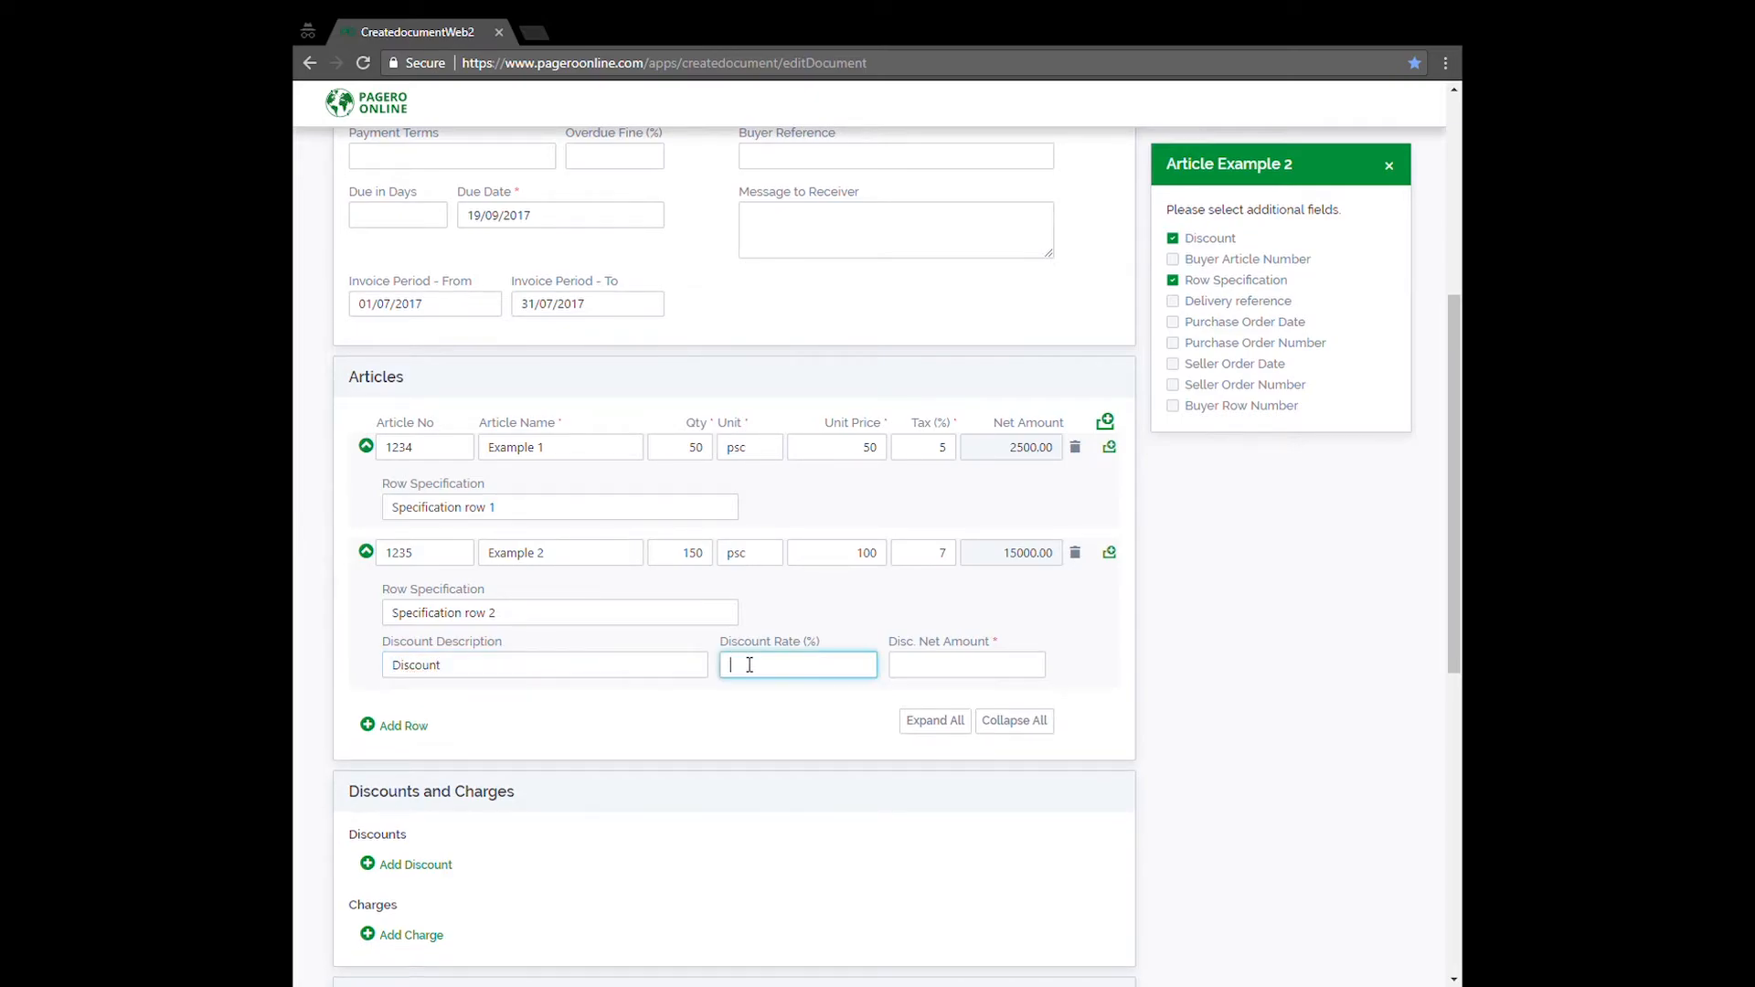
text(25)
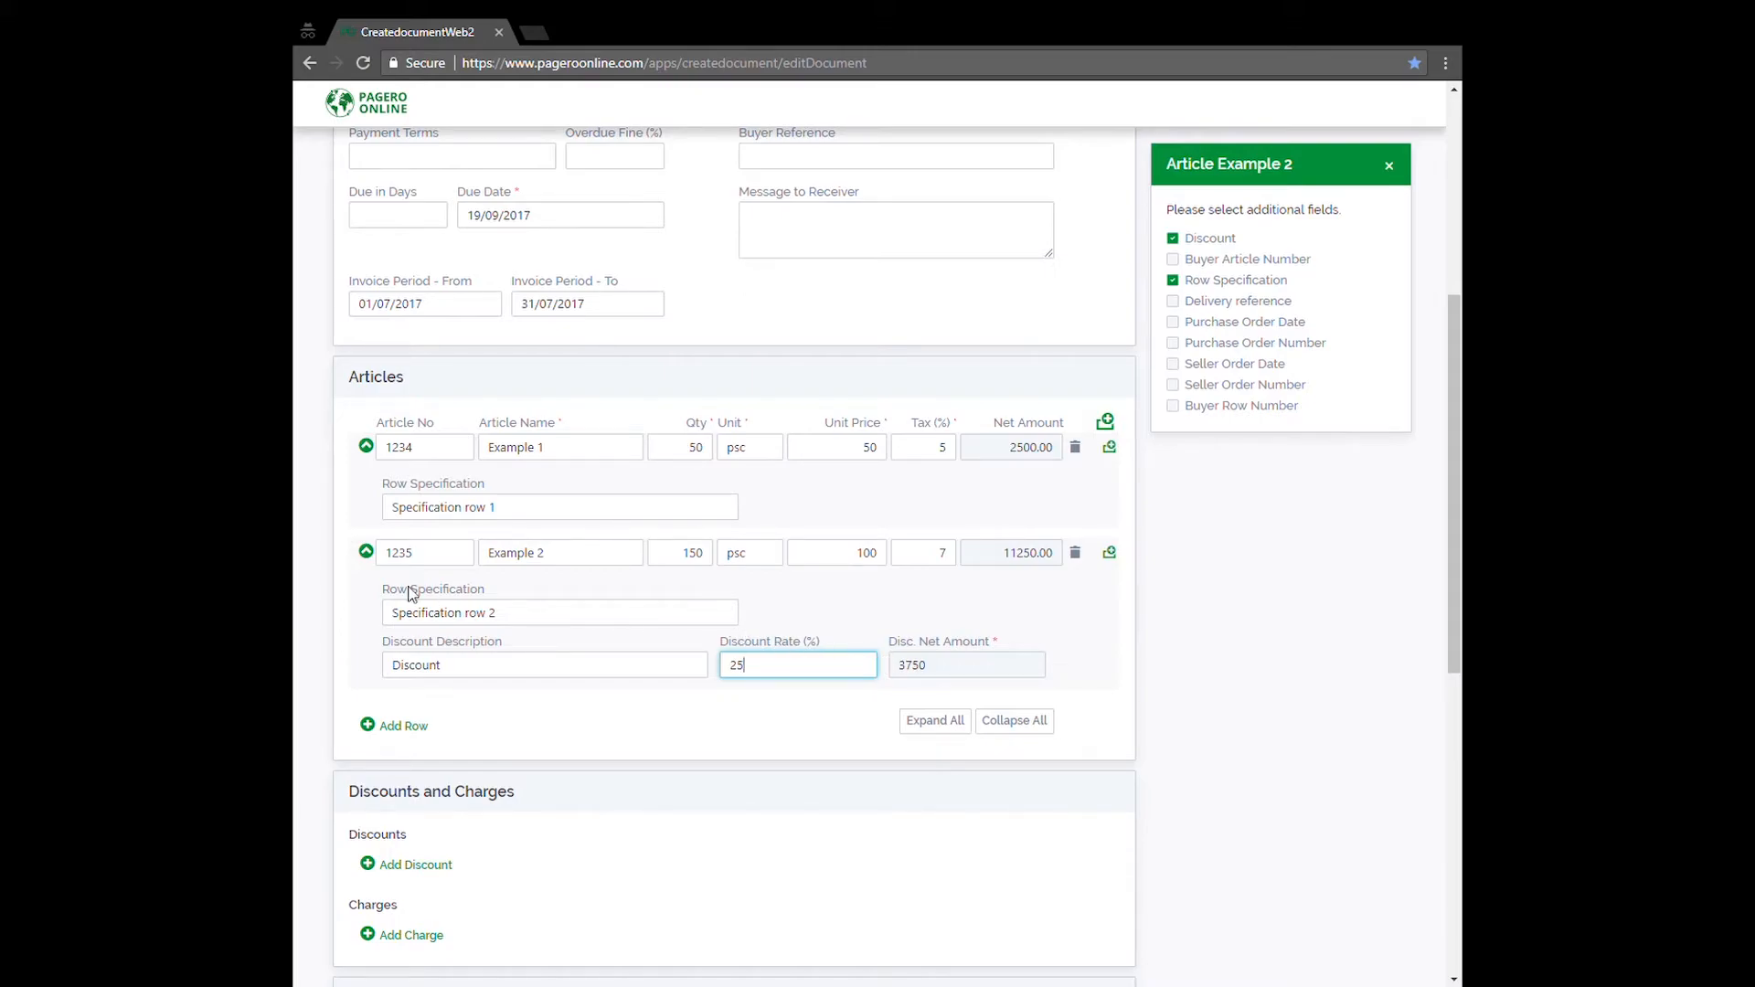
Step: Collapse the additional details of both article rows
click(365, 553)
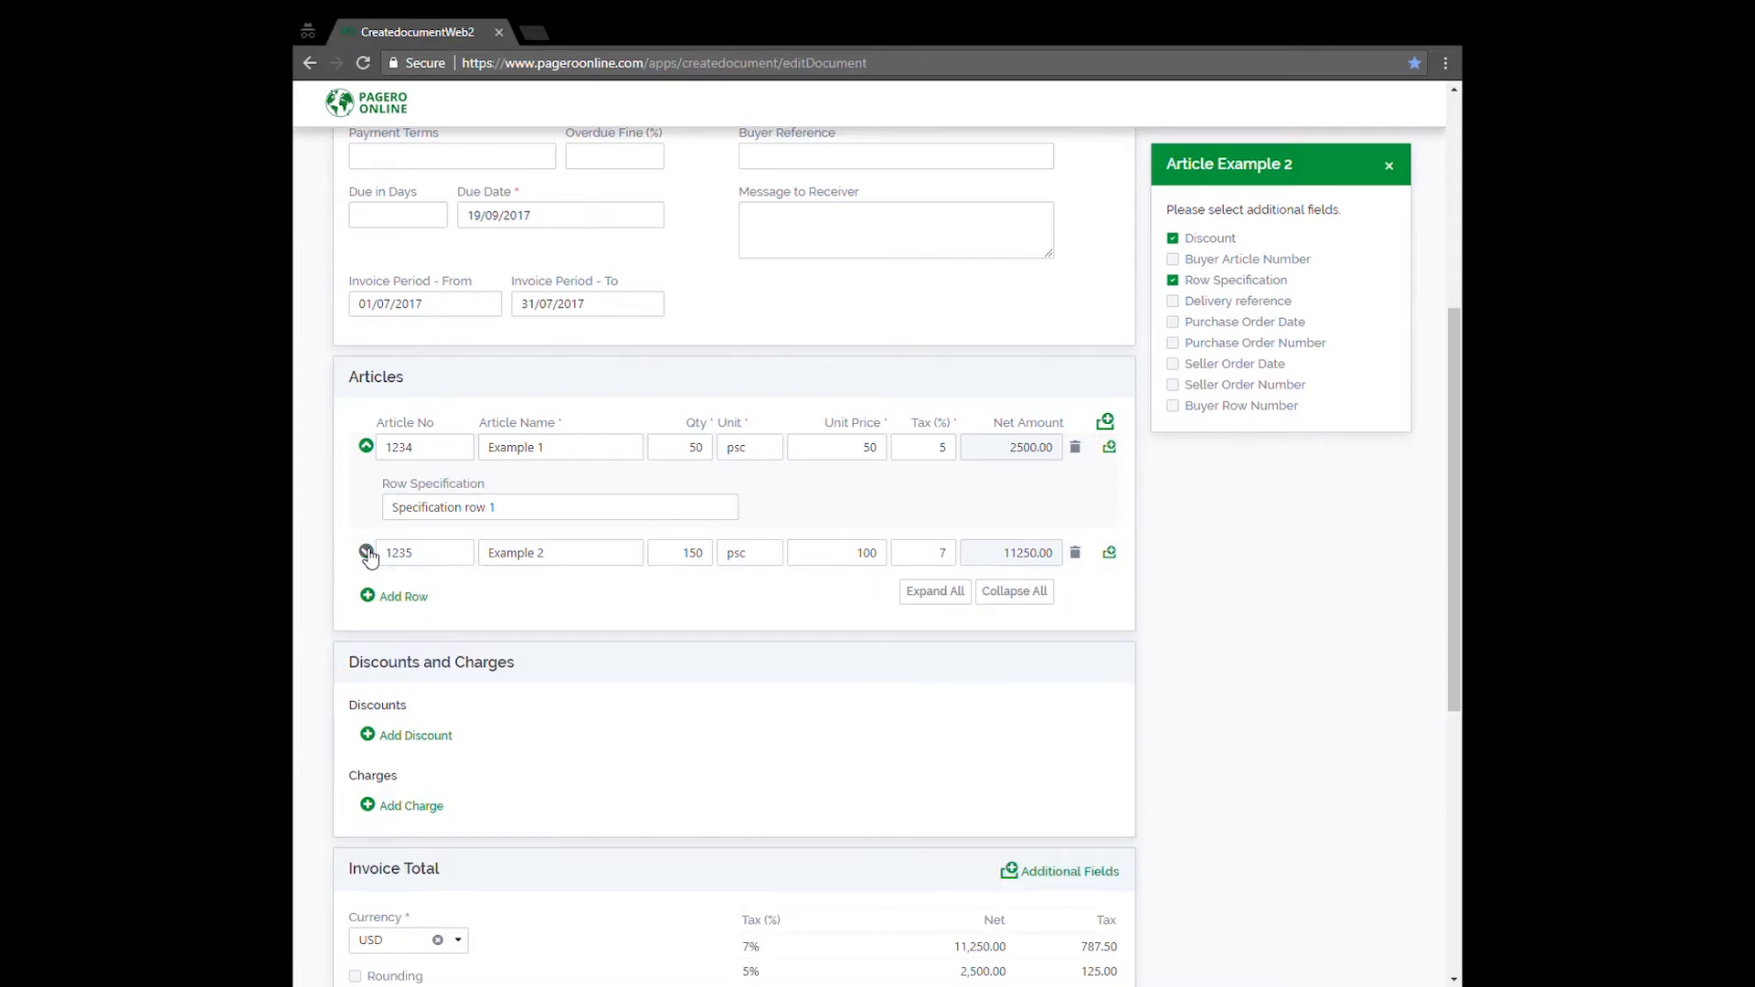
click(366, 446)
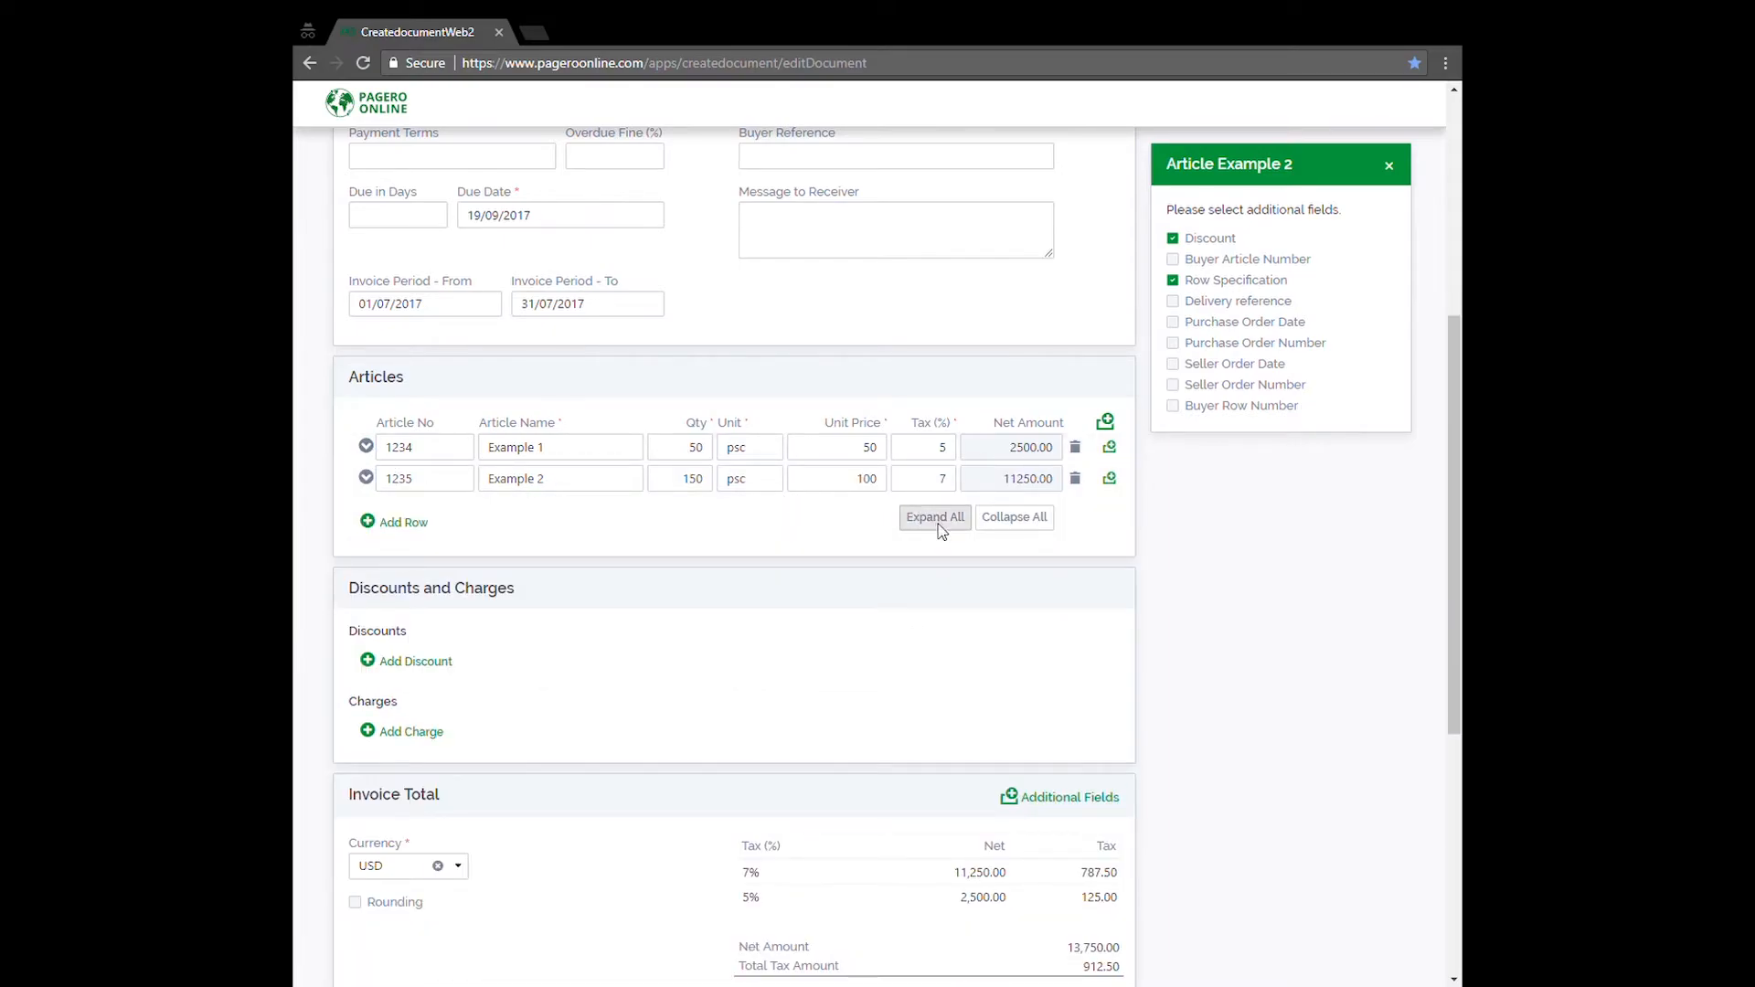
click(1015, 529)
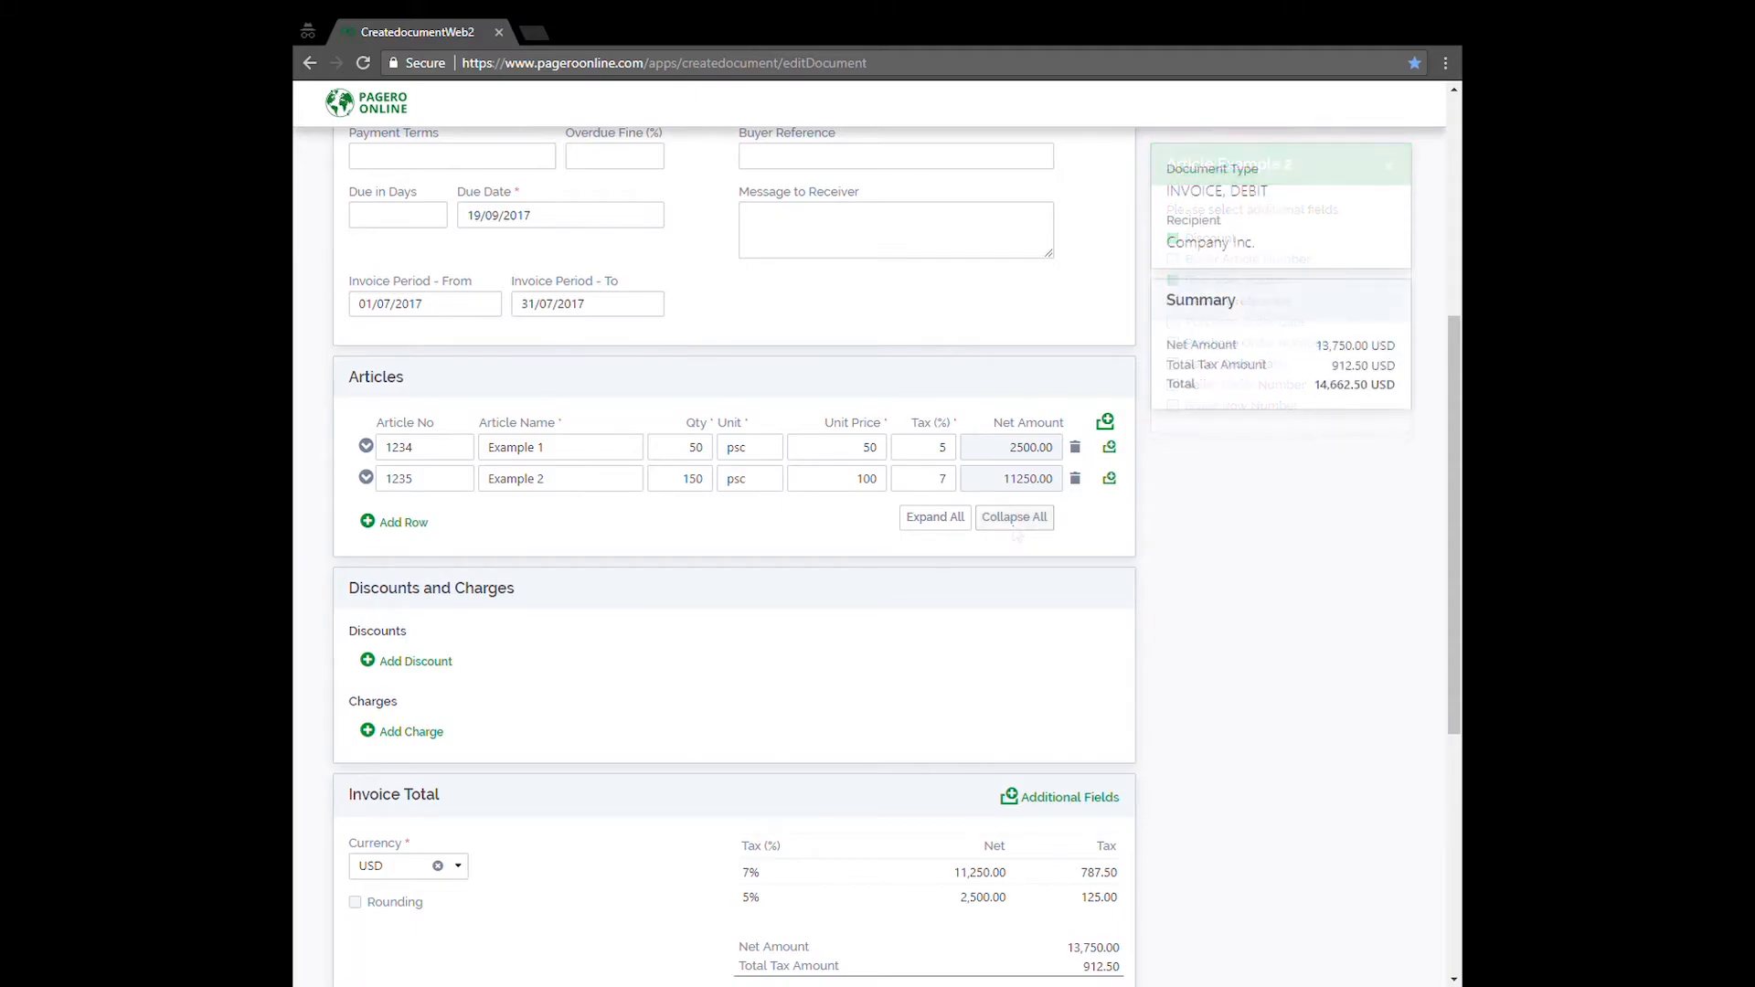
Step: Add an invoice-level discount described as "Discount total invoice" with a 10% discount rate and 0% tax
scroll(1189, 538, down, 3)
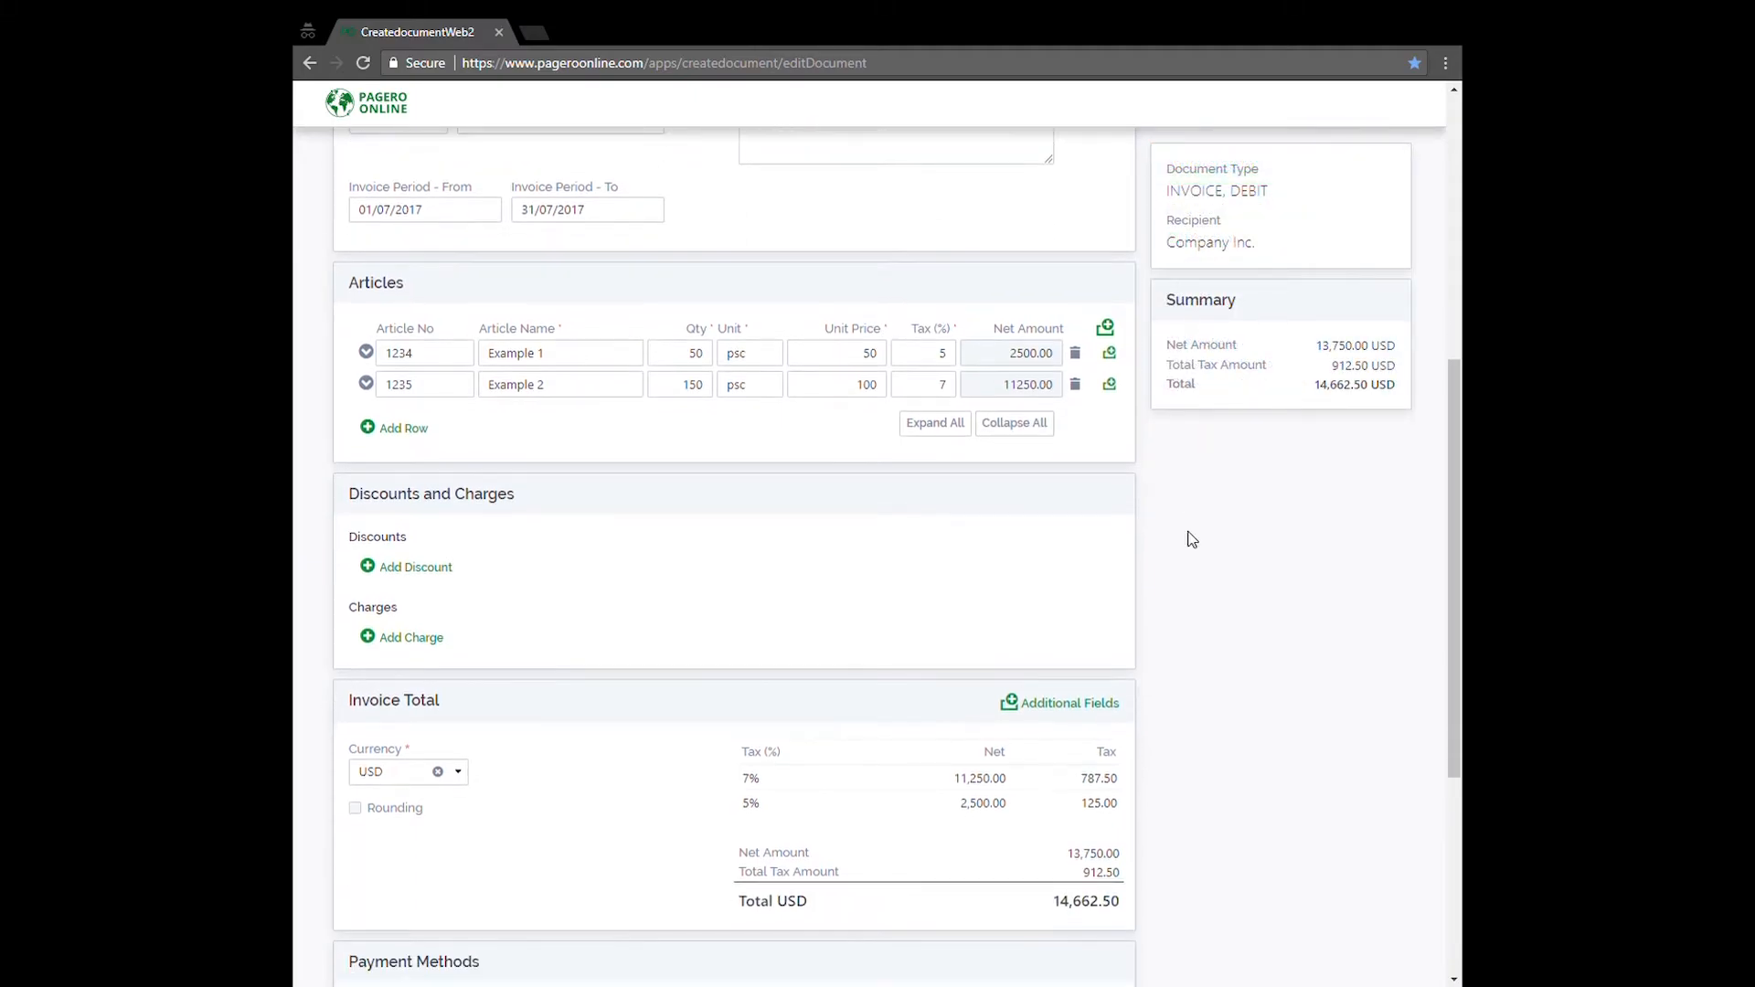
click(430, 384)
click(429, 391)
text(Discount total invoice)
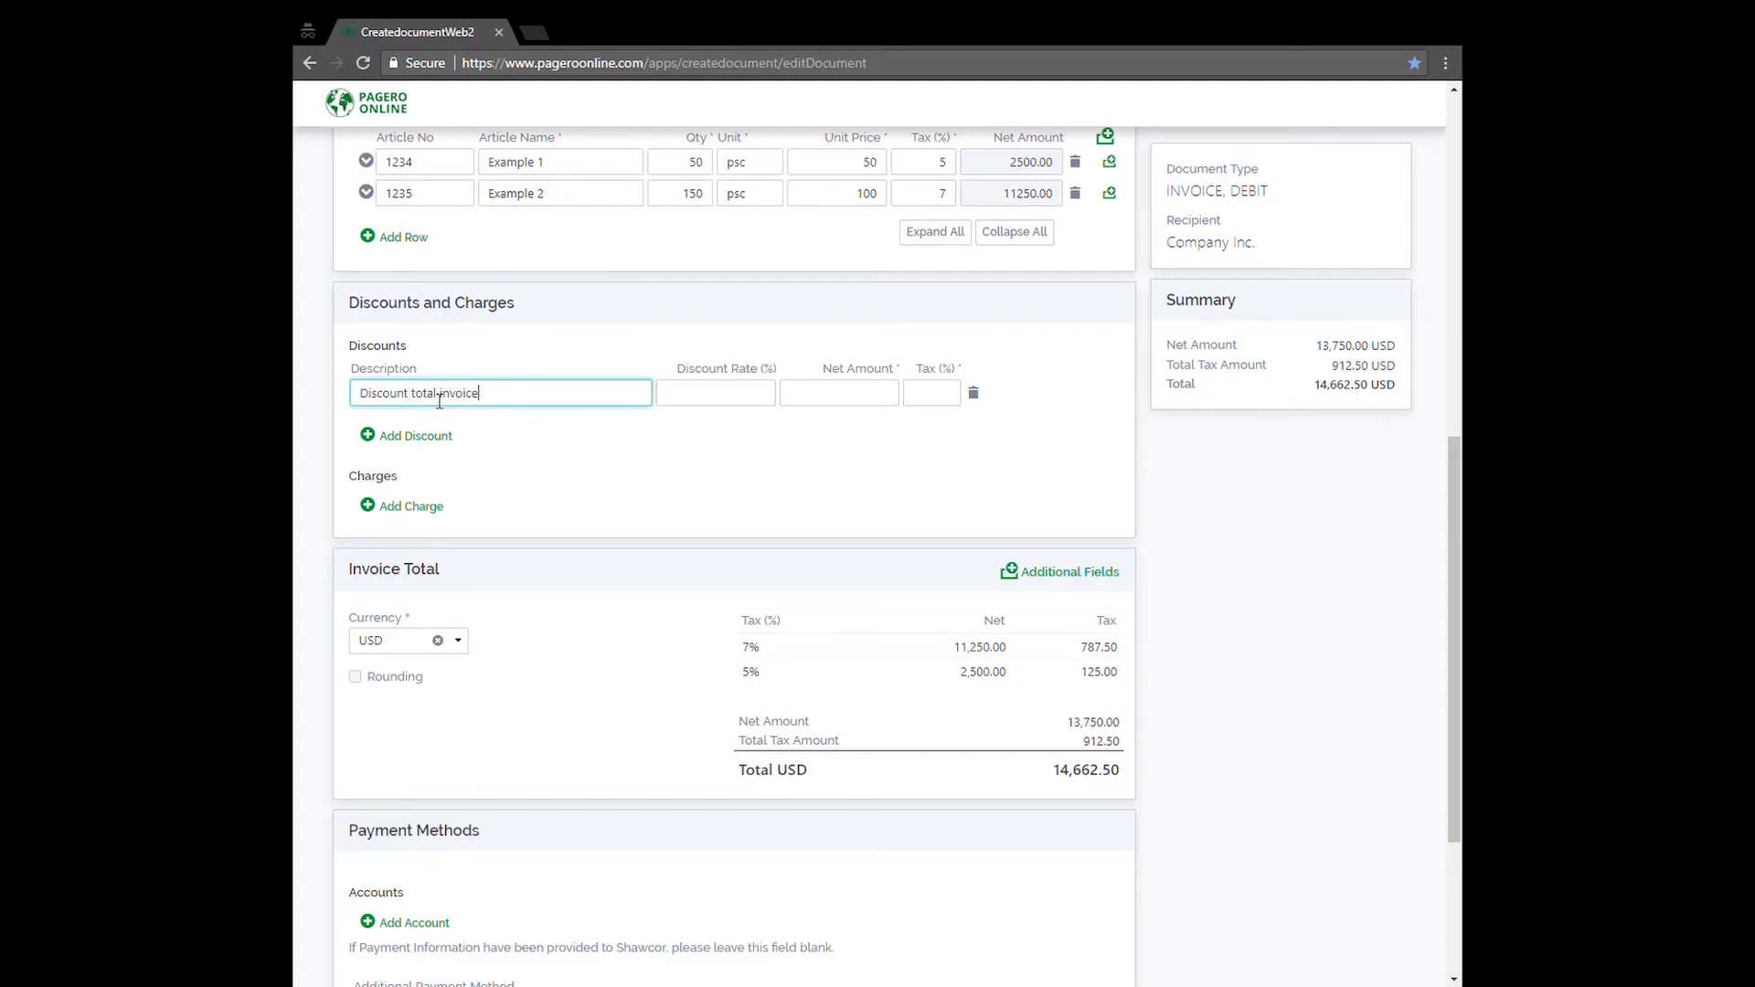
click(680, 400)
text(10)
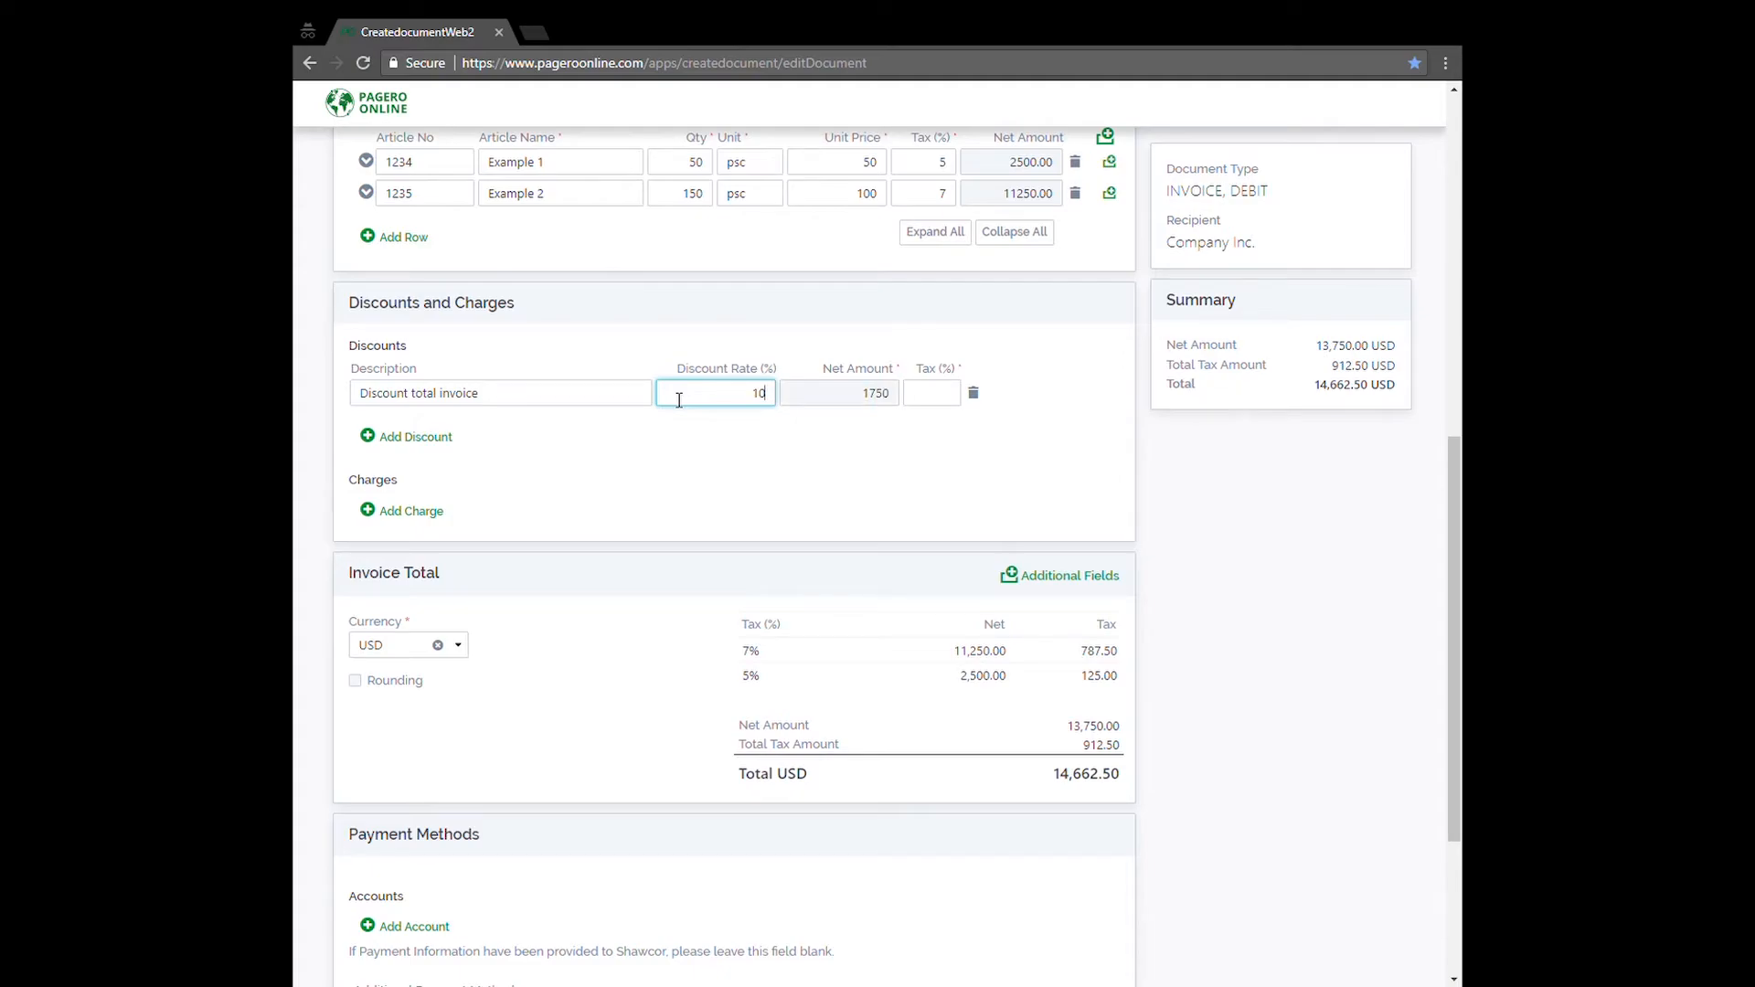
click(929, 399)
text(0)
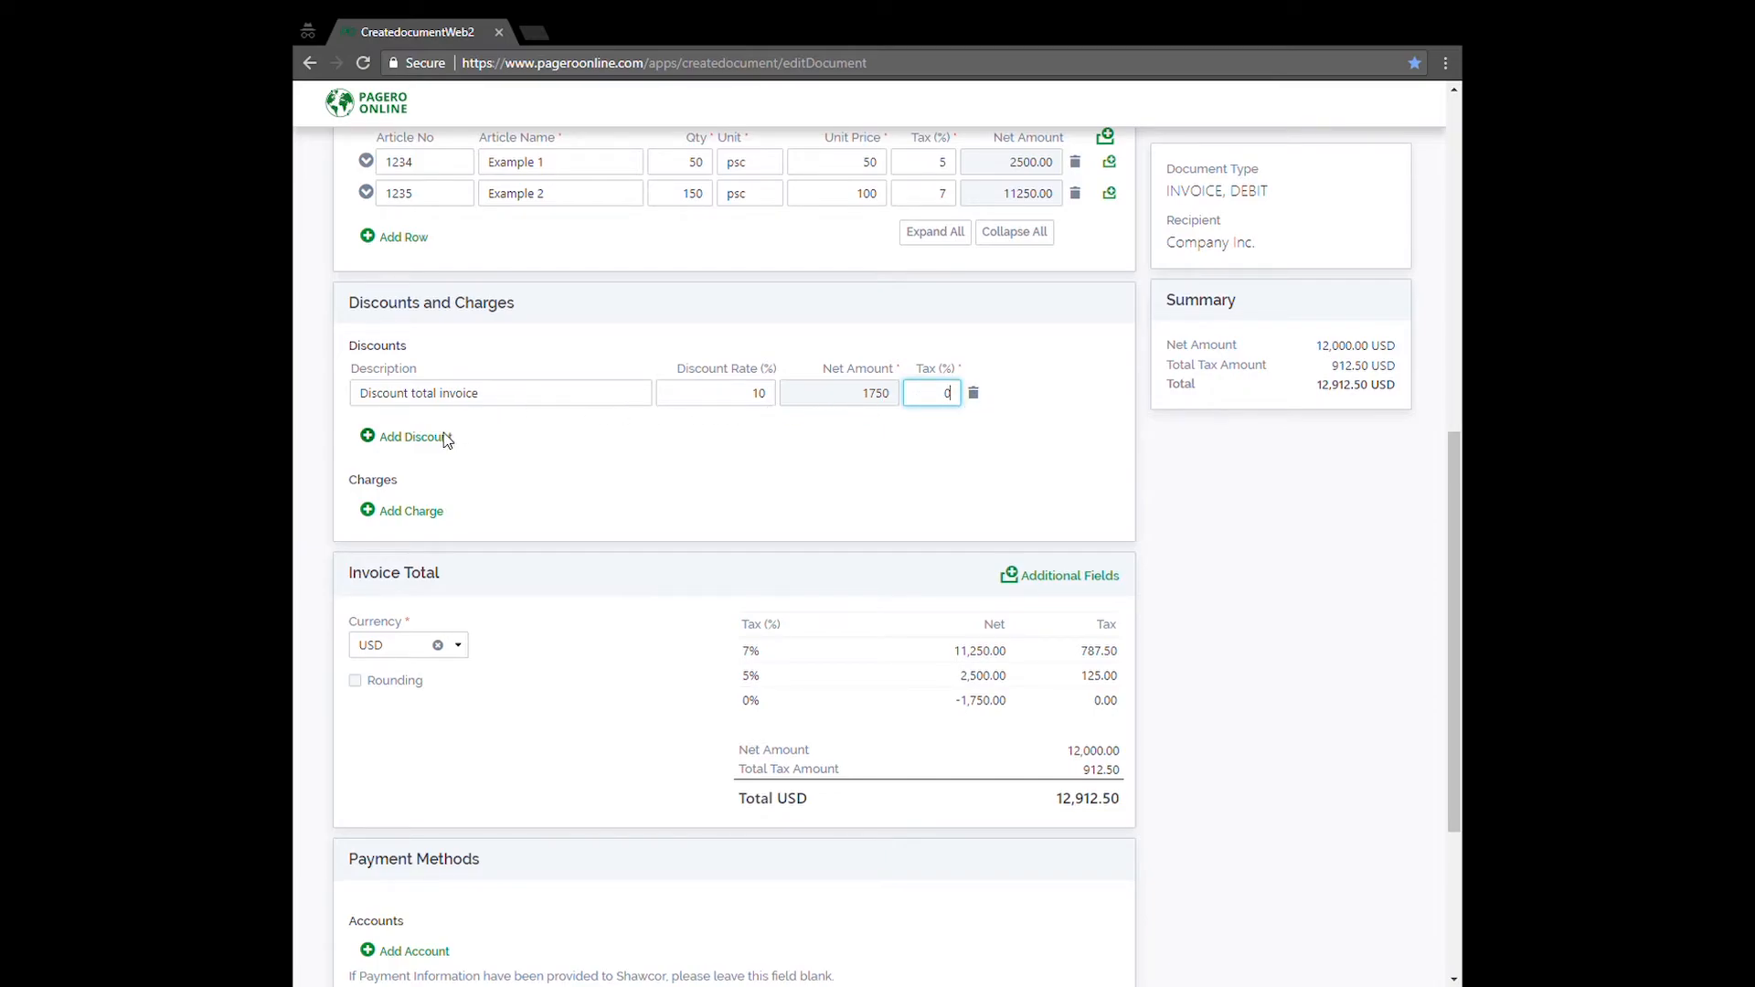
Step: Add a charge of type Freight described as "Freight charge" with a net amount of 100 and 0% tax
click(405, 513)
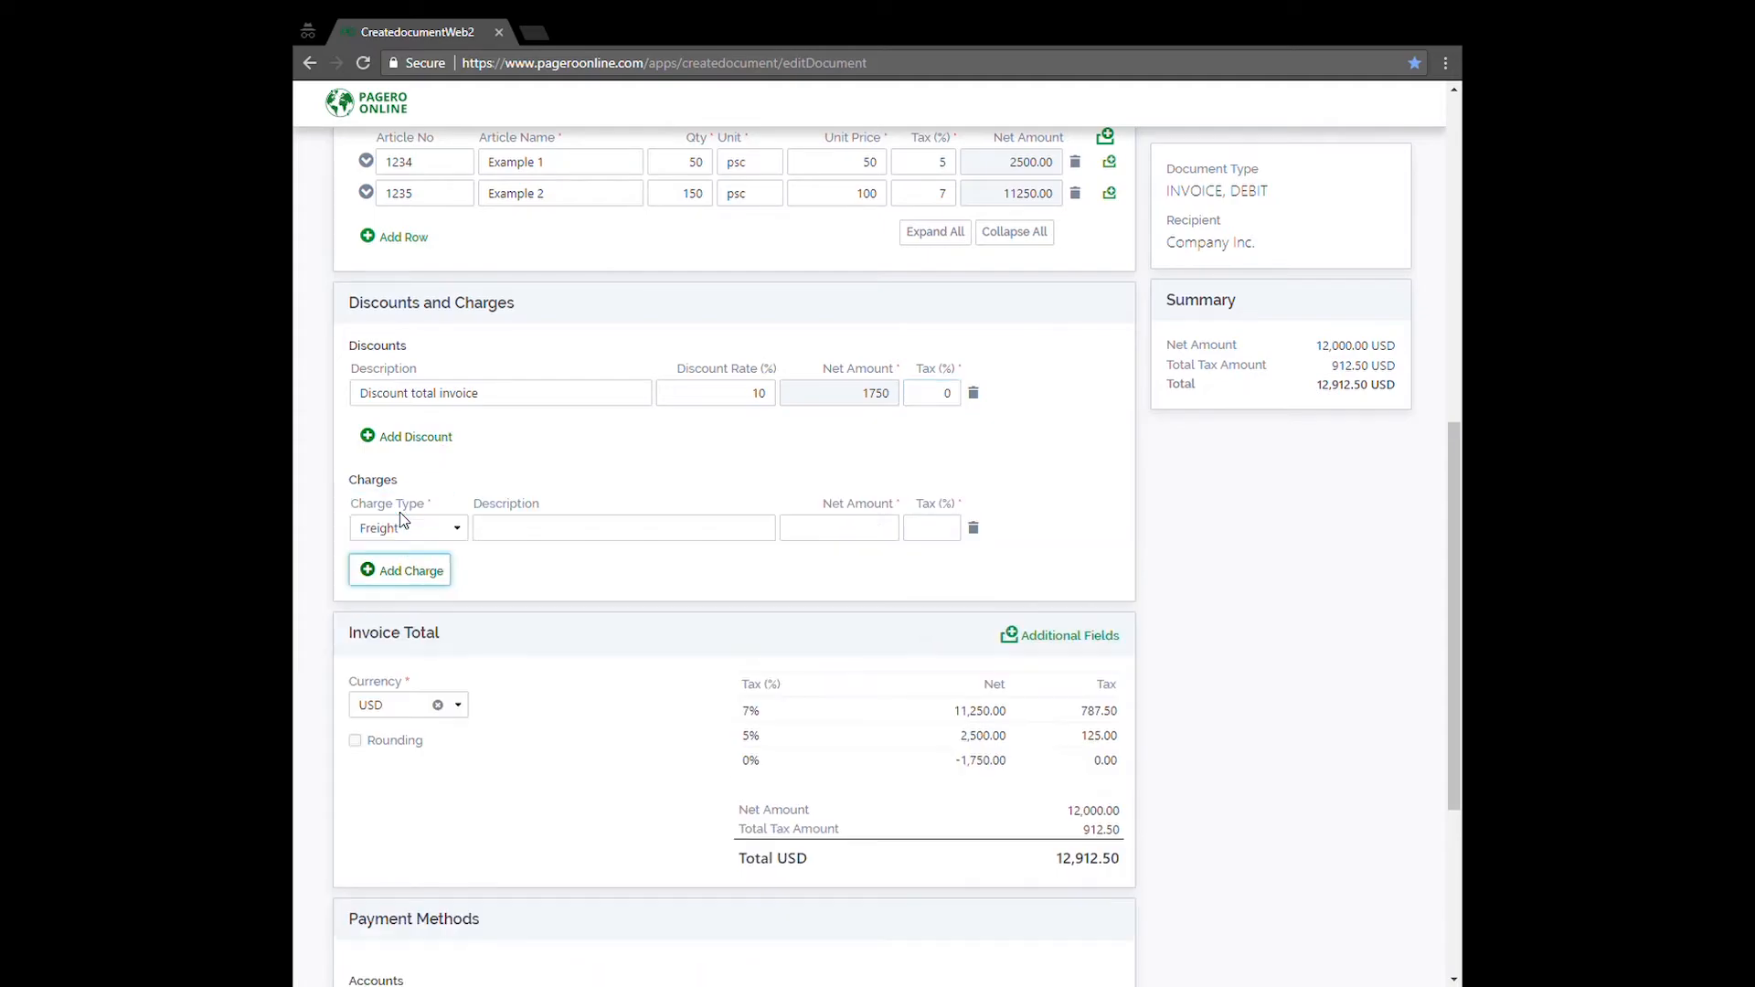
click(458, 530)
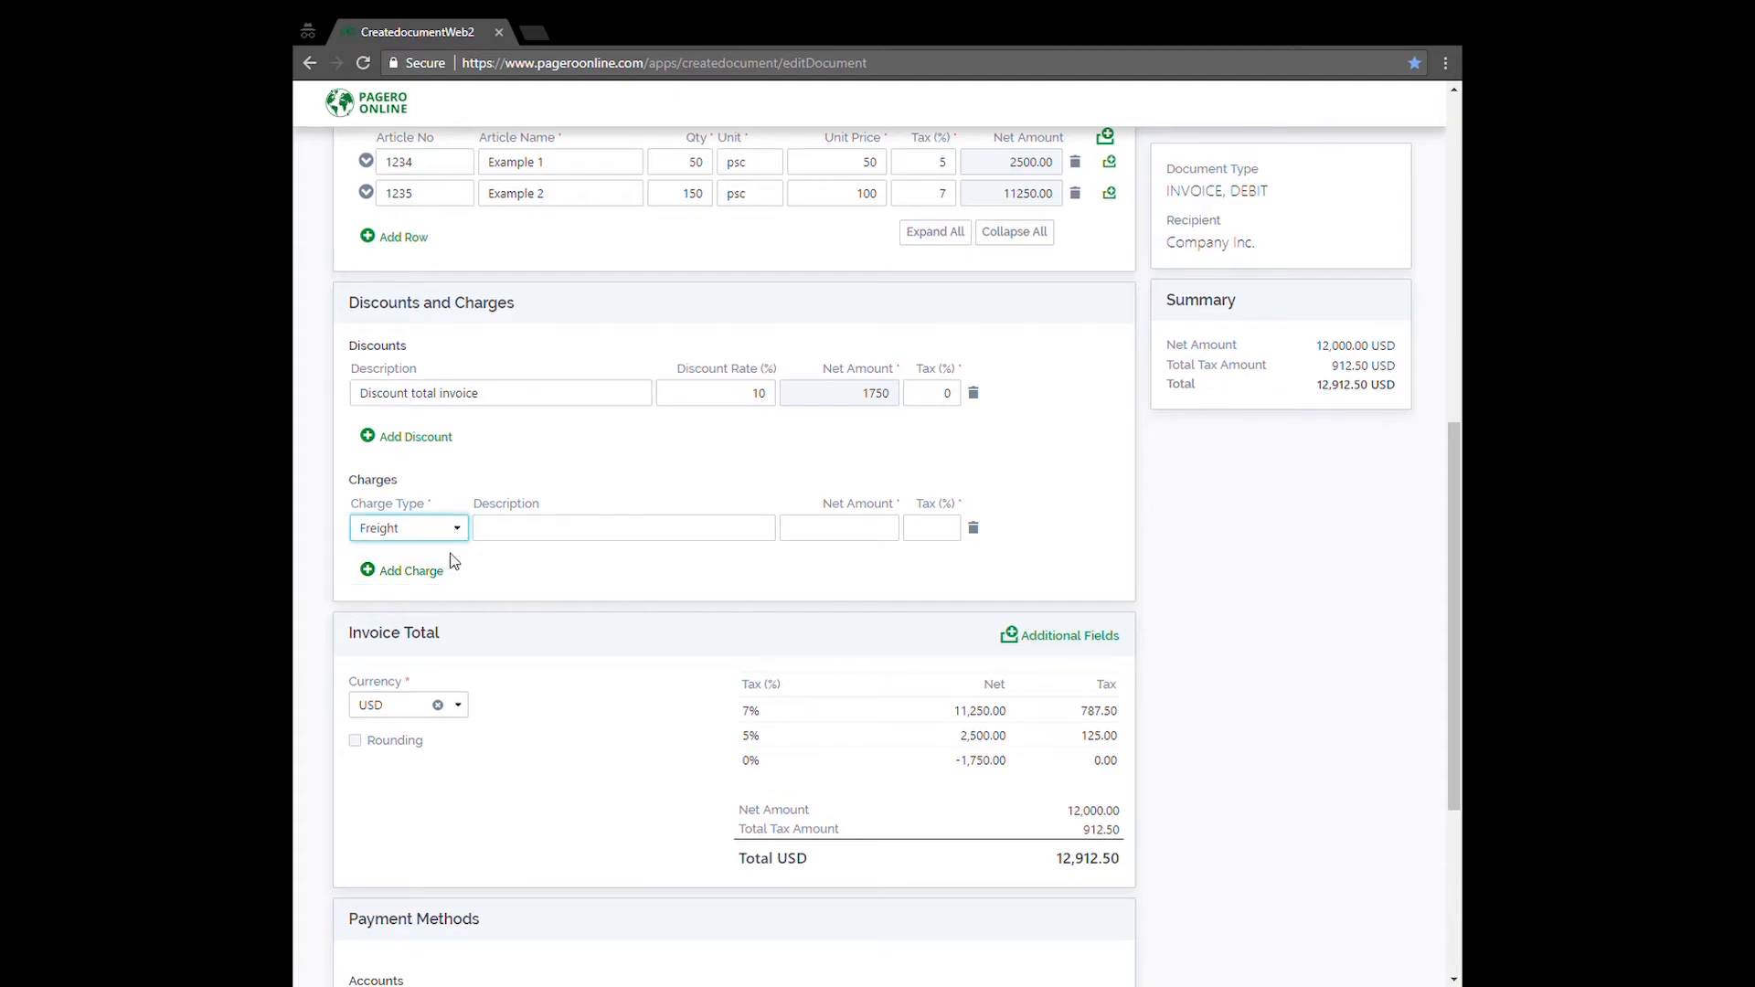
click(504, 537)
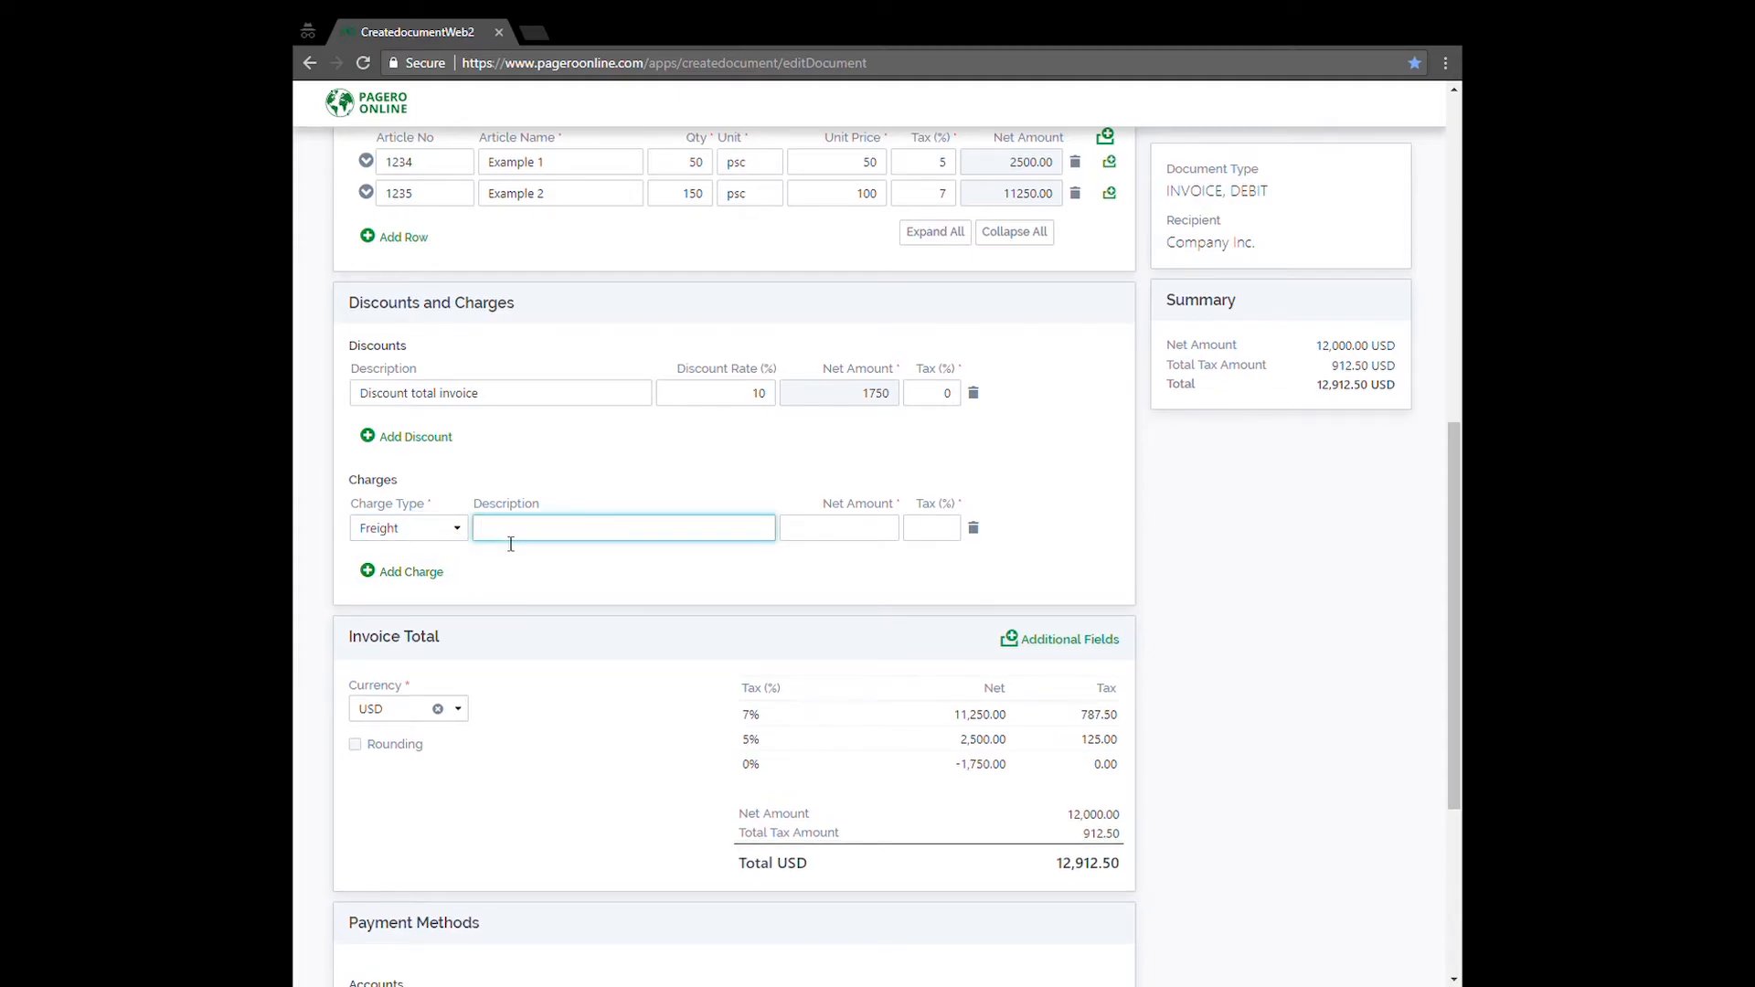
text(Freight charge)
click(828, 543)
text(100)
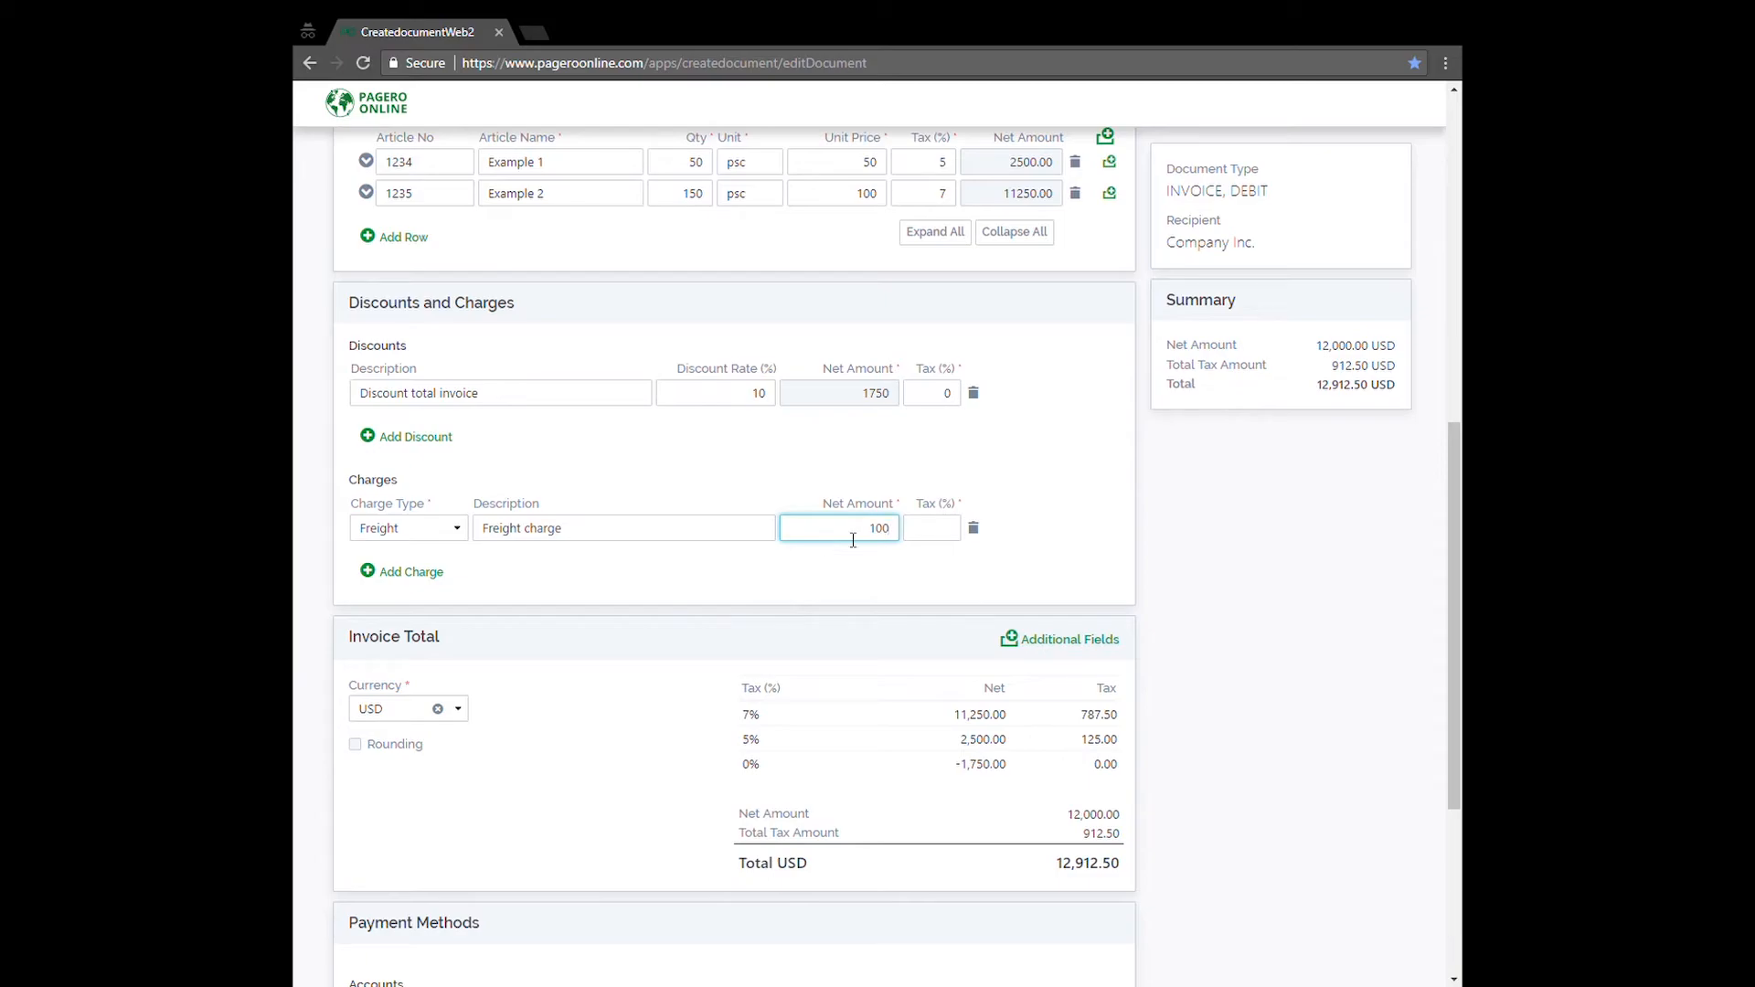
click(923, 538)
click(1045, 519)
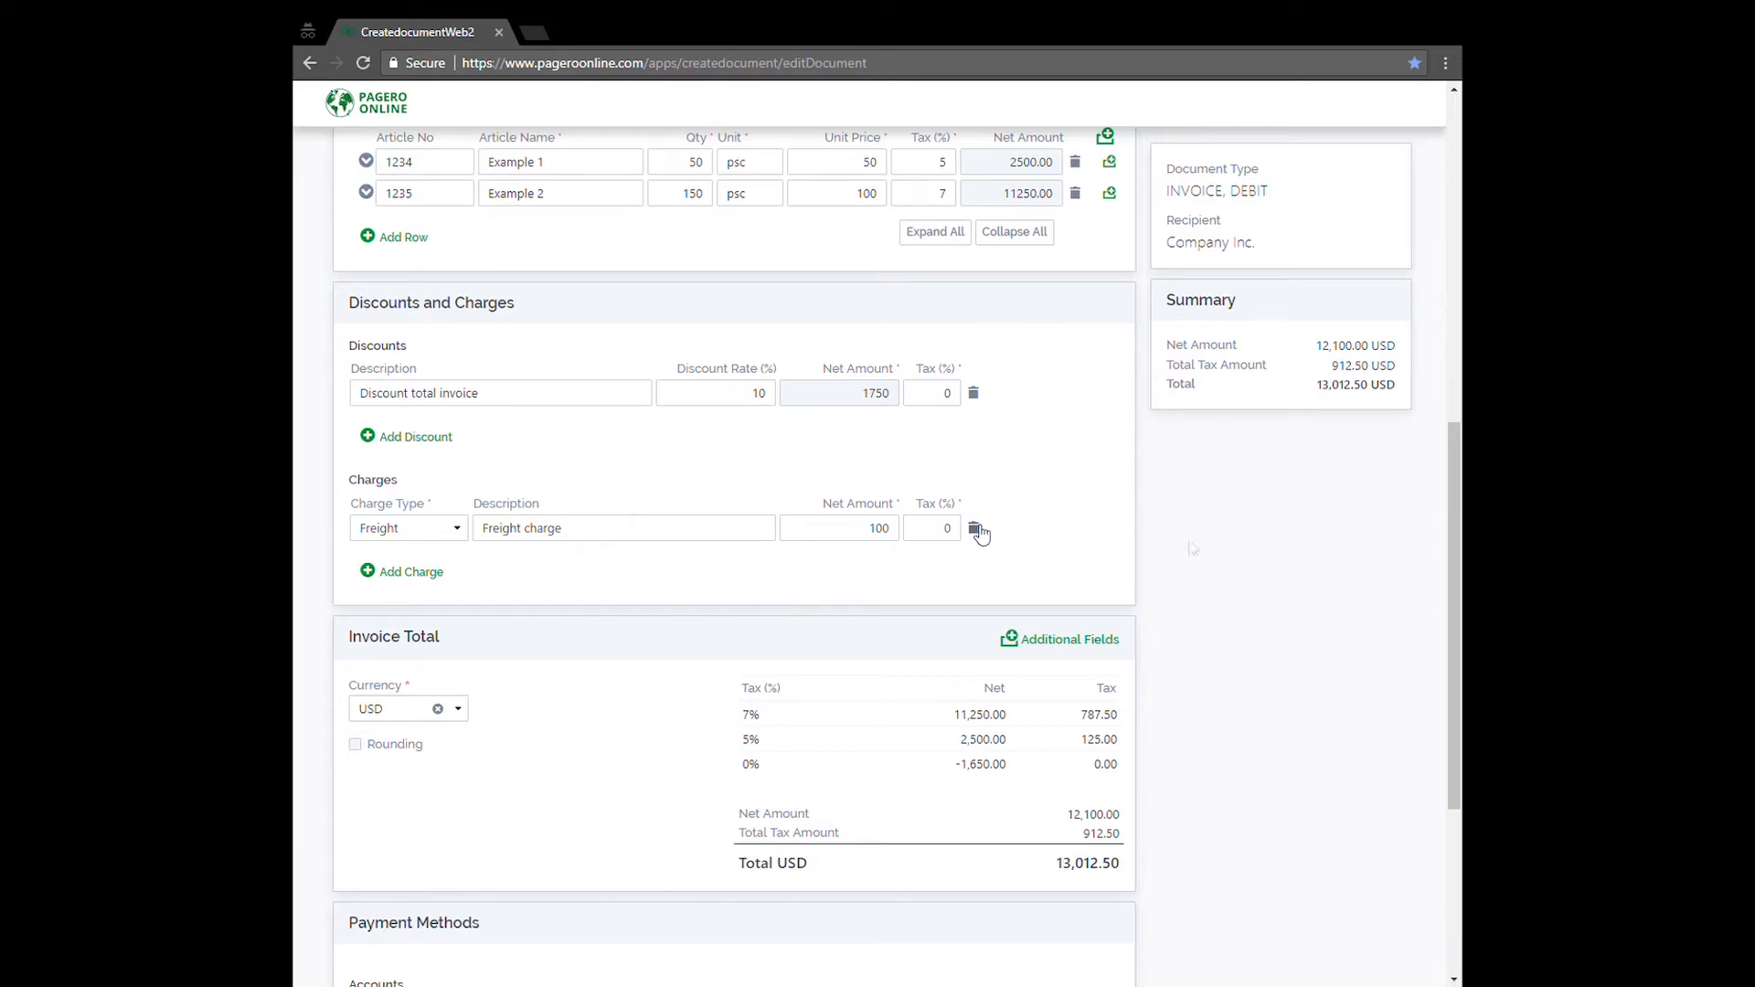
scroll(1194, 547, down, 2)
scroll(1194, 547, down, 1)
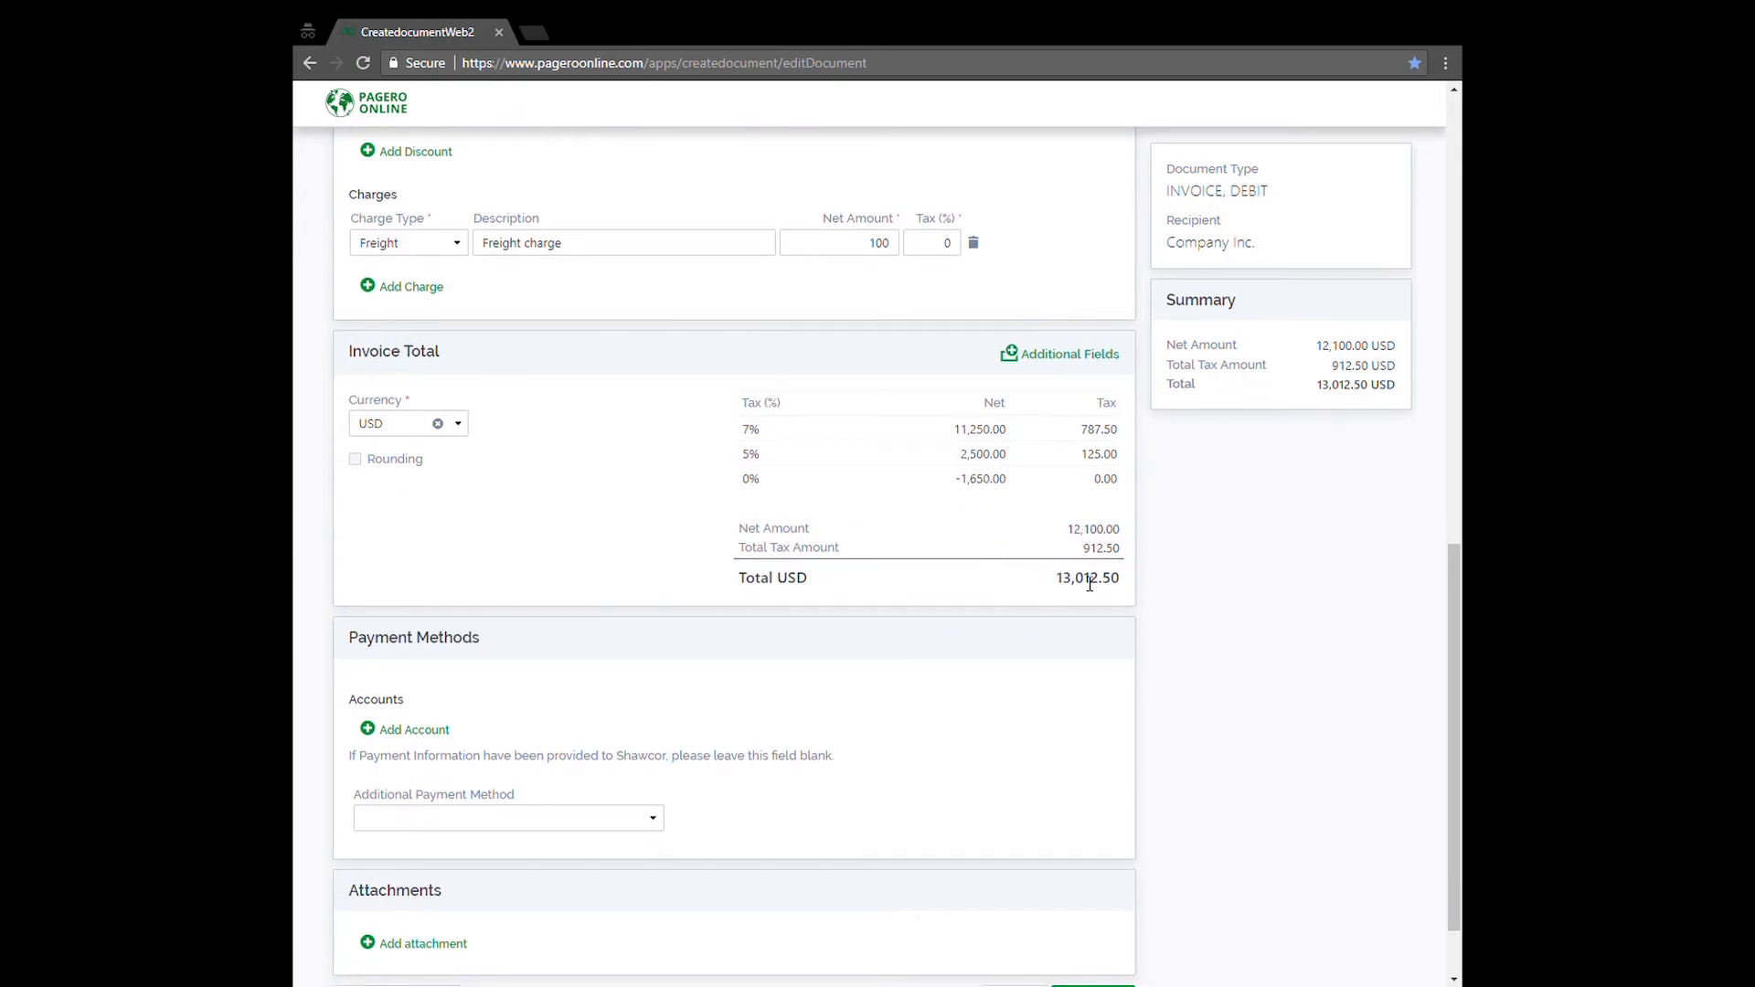
Step: Keep USD as the invoice currency and enable rounding of the invoice total
click(458, 427)
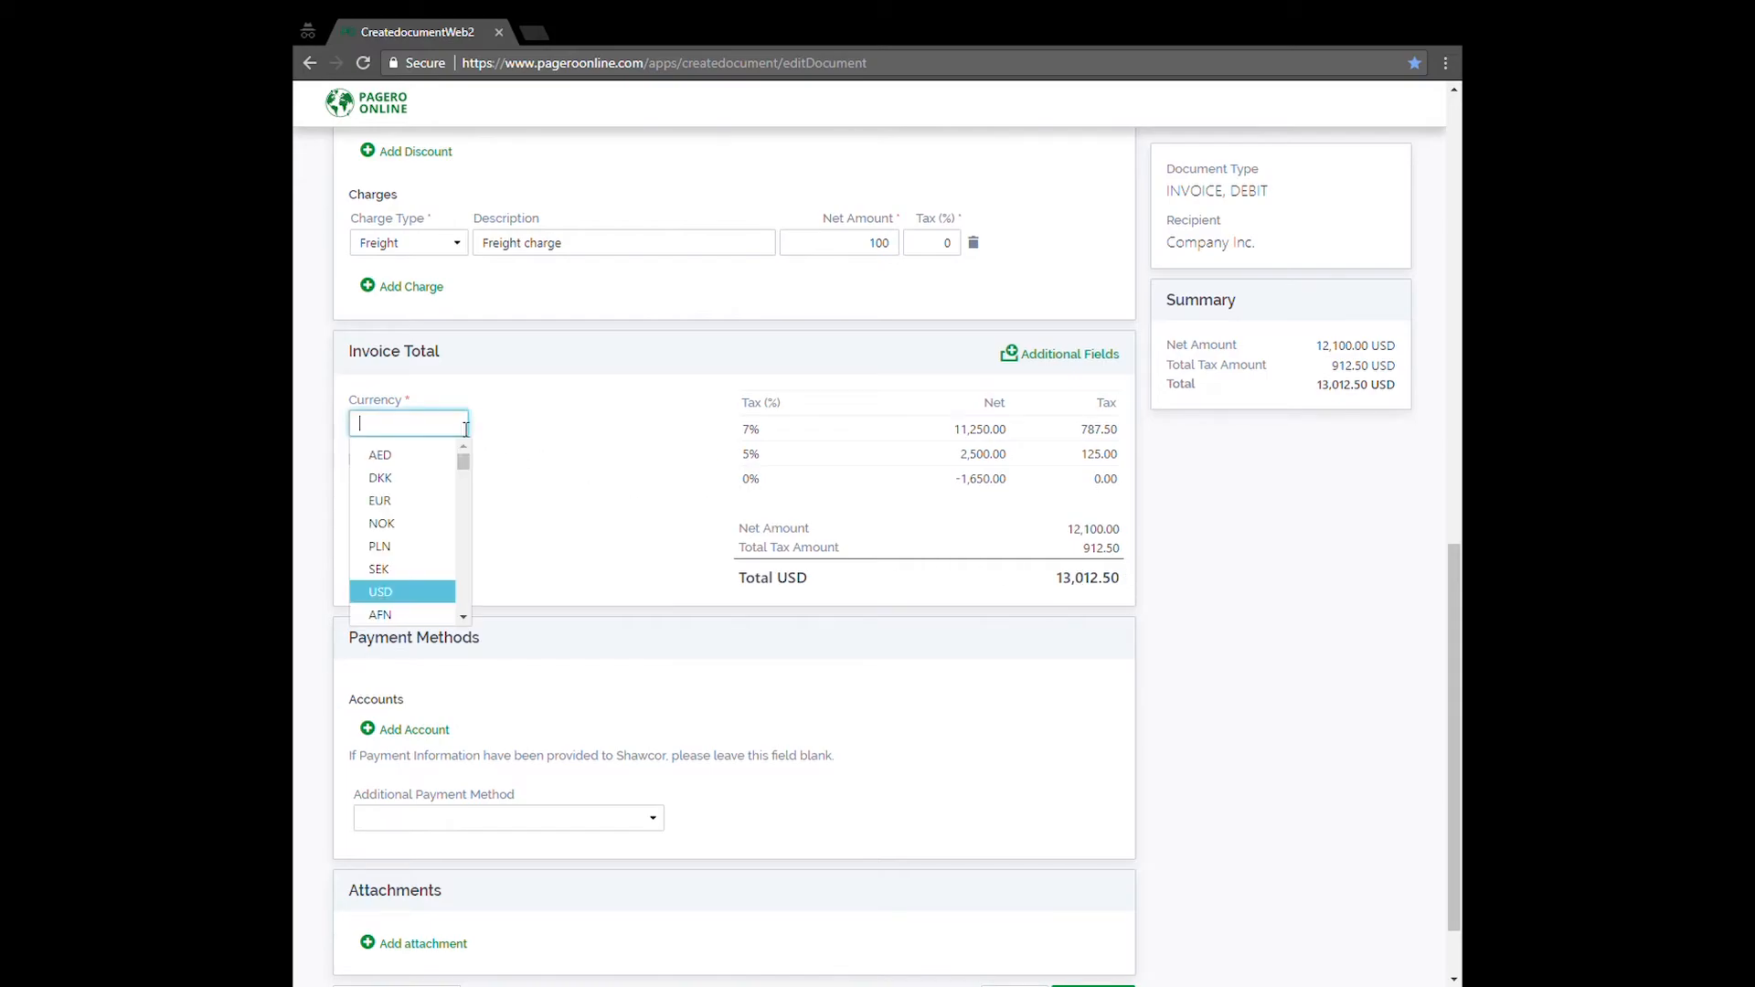
click(416, 593)
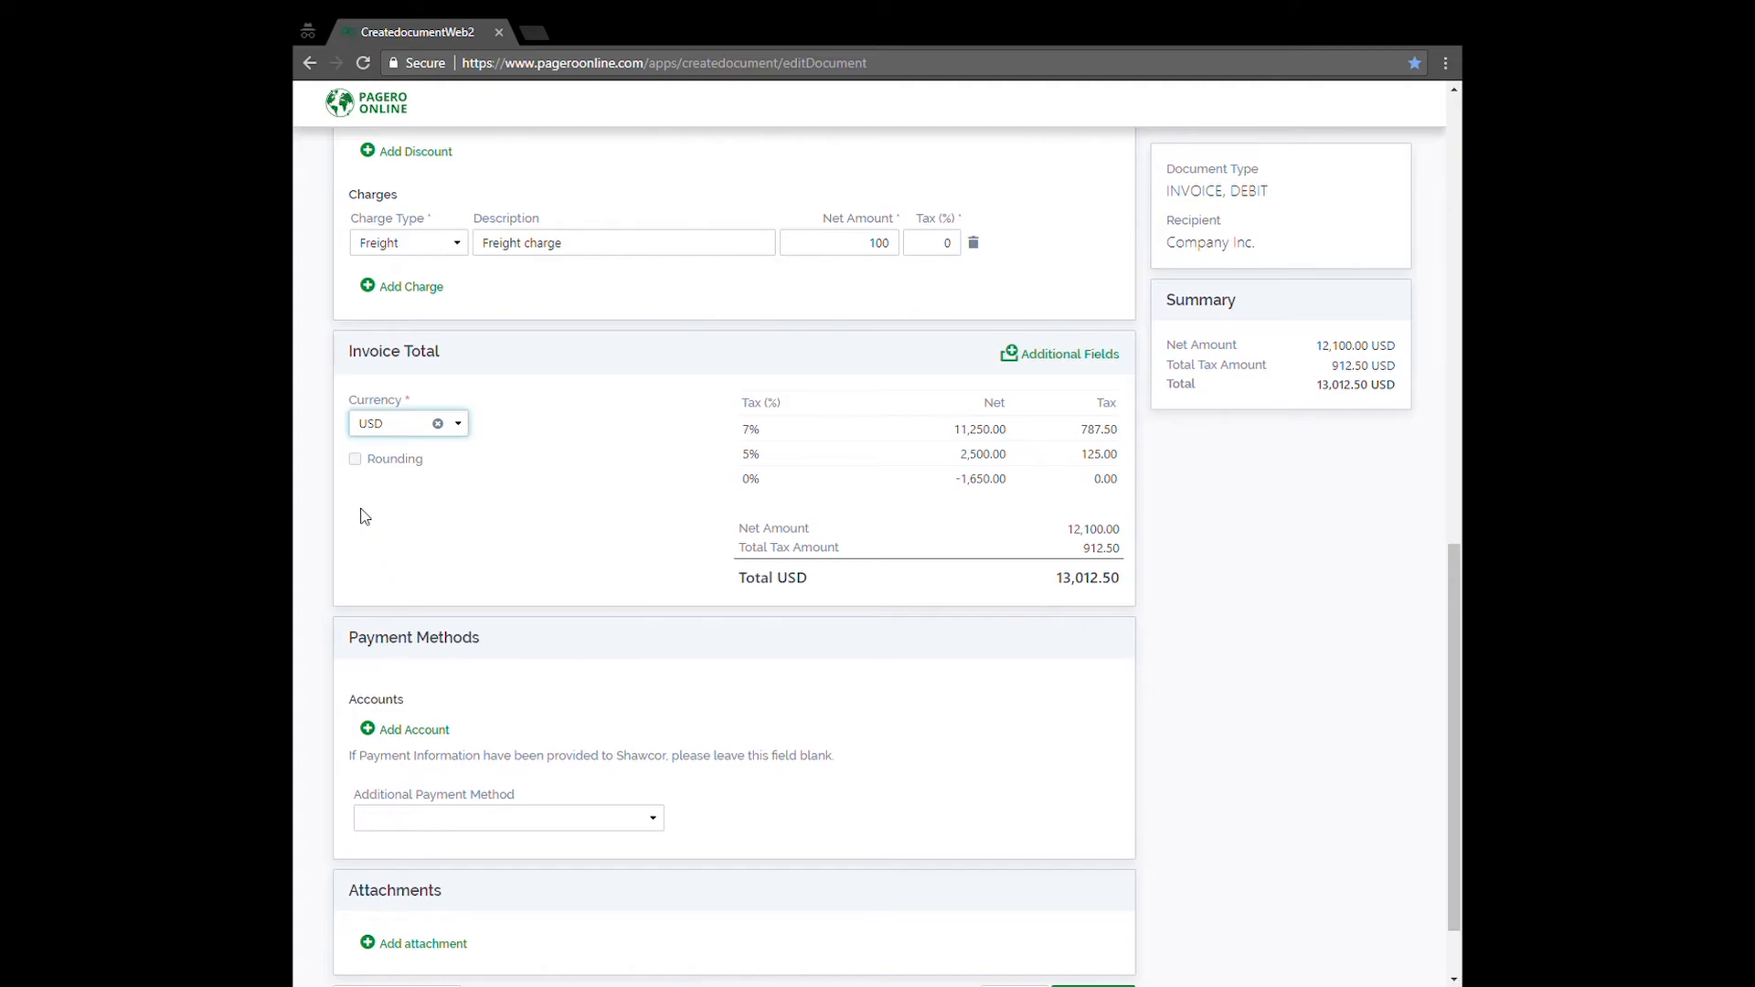
click(355, 460)
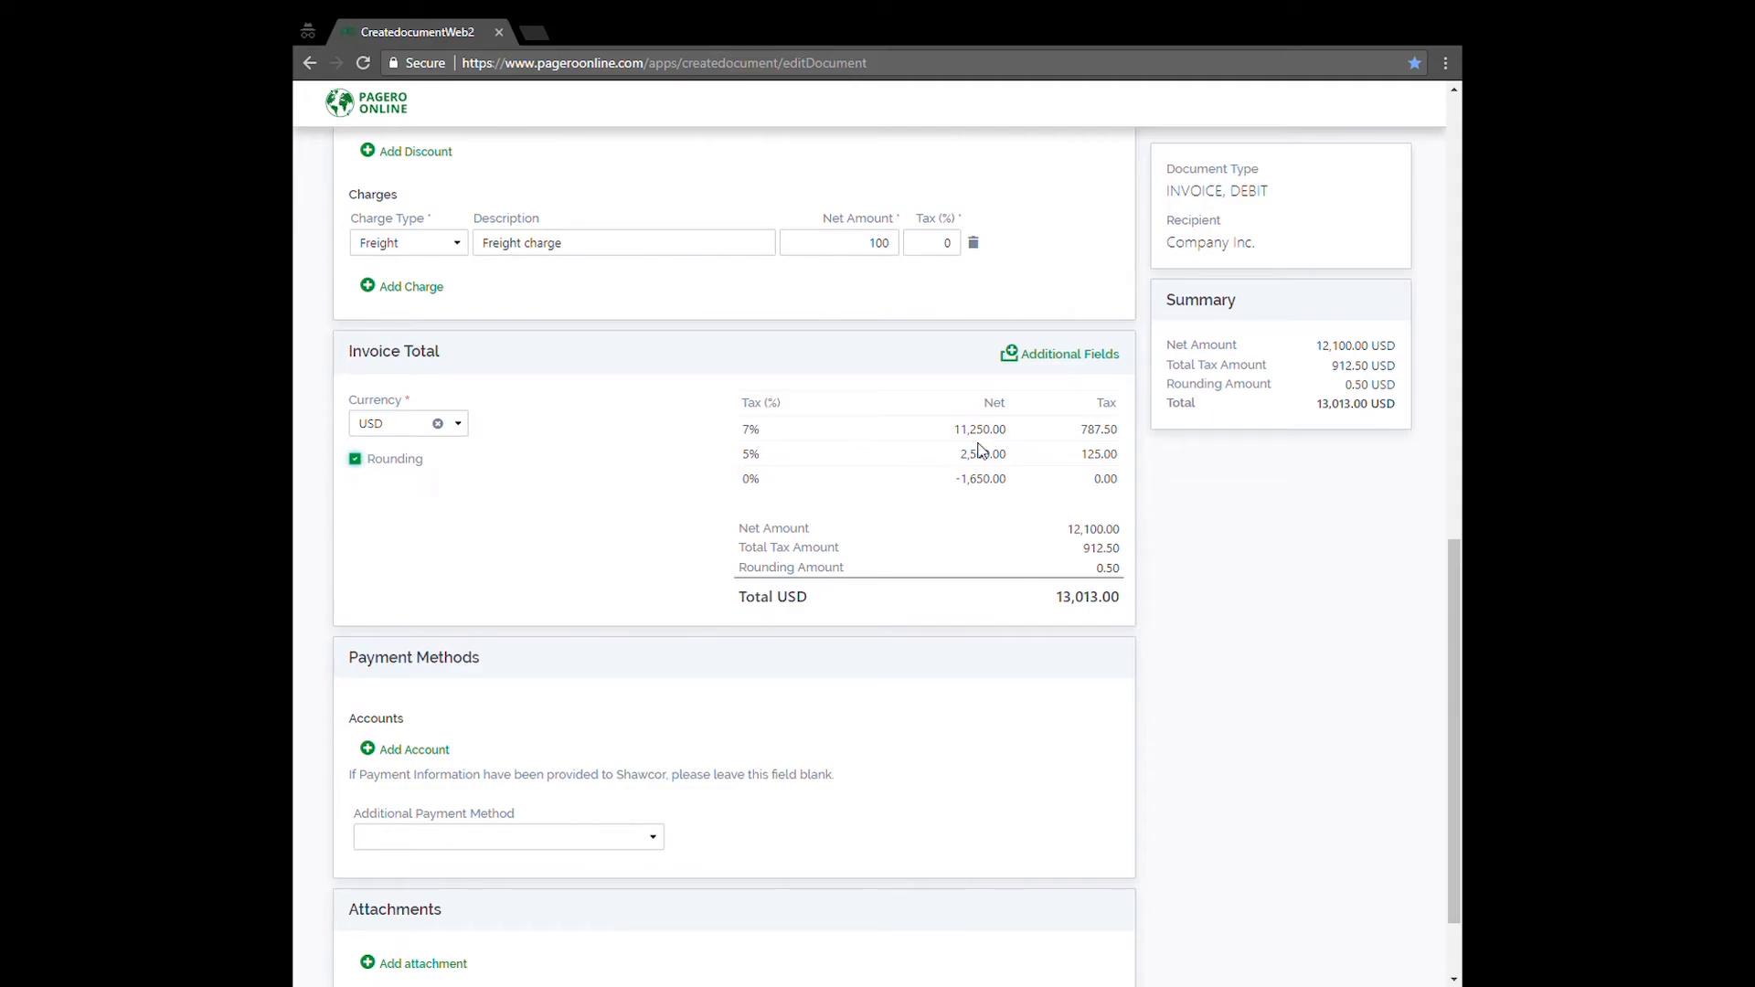
Step: View which additional fields are available for the invoice total, and close the selection without adding any
click(1082, 363)
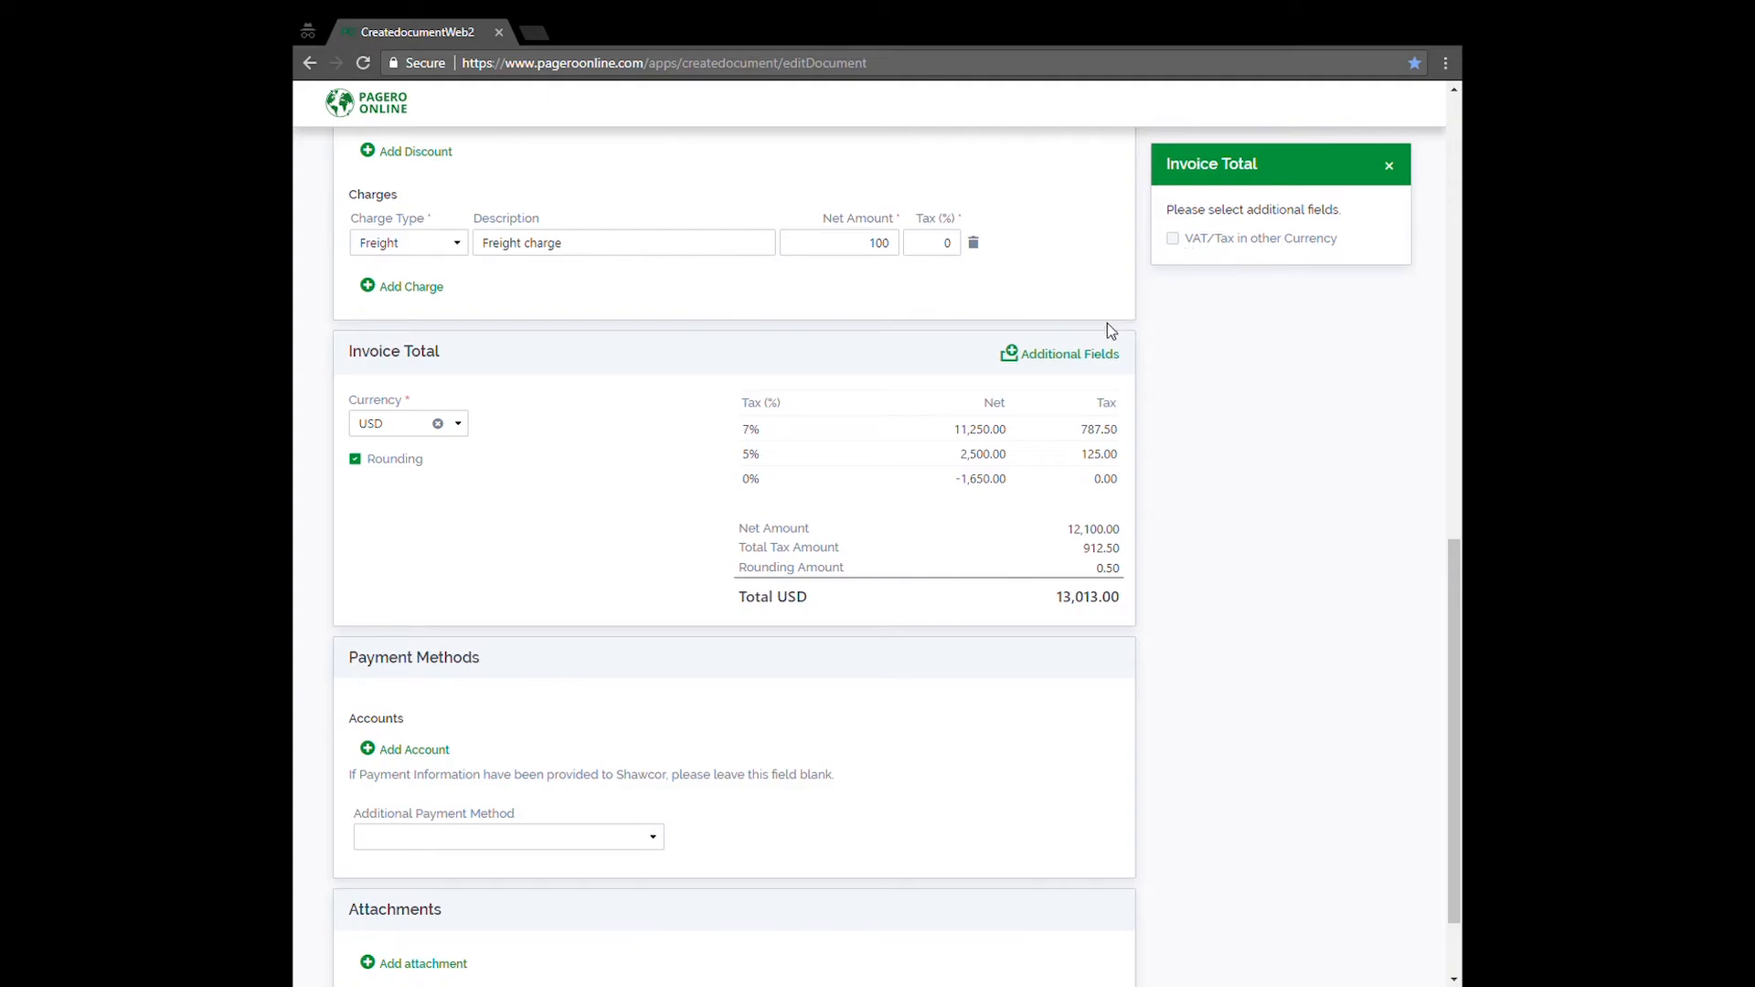
click(1088, 360)
scroll(1075, 377, up, 2)
Step: Add a payment account of type Bank account with its account number, and set the additional payment method to None
scroll(1167, 535, down, 3)
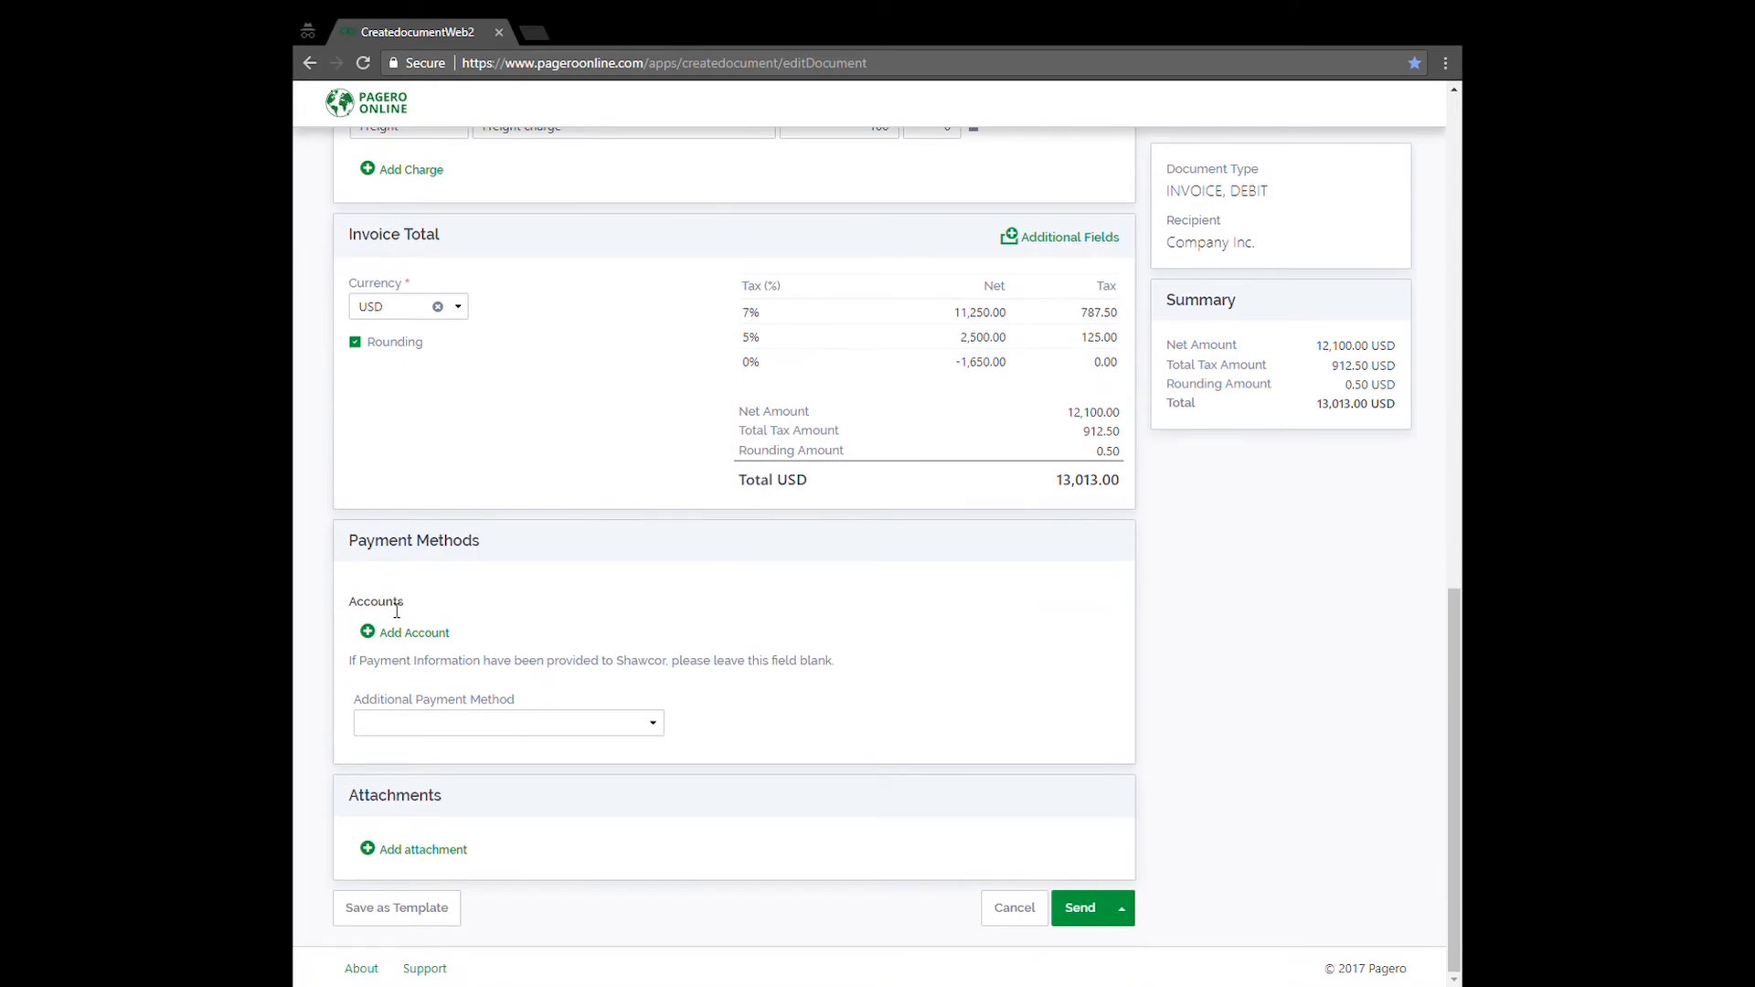
click(393, 633)
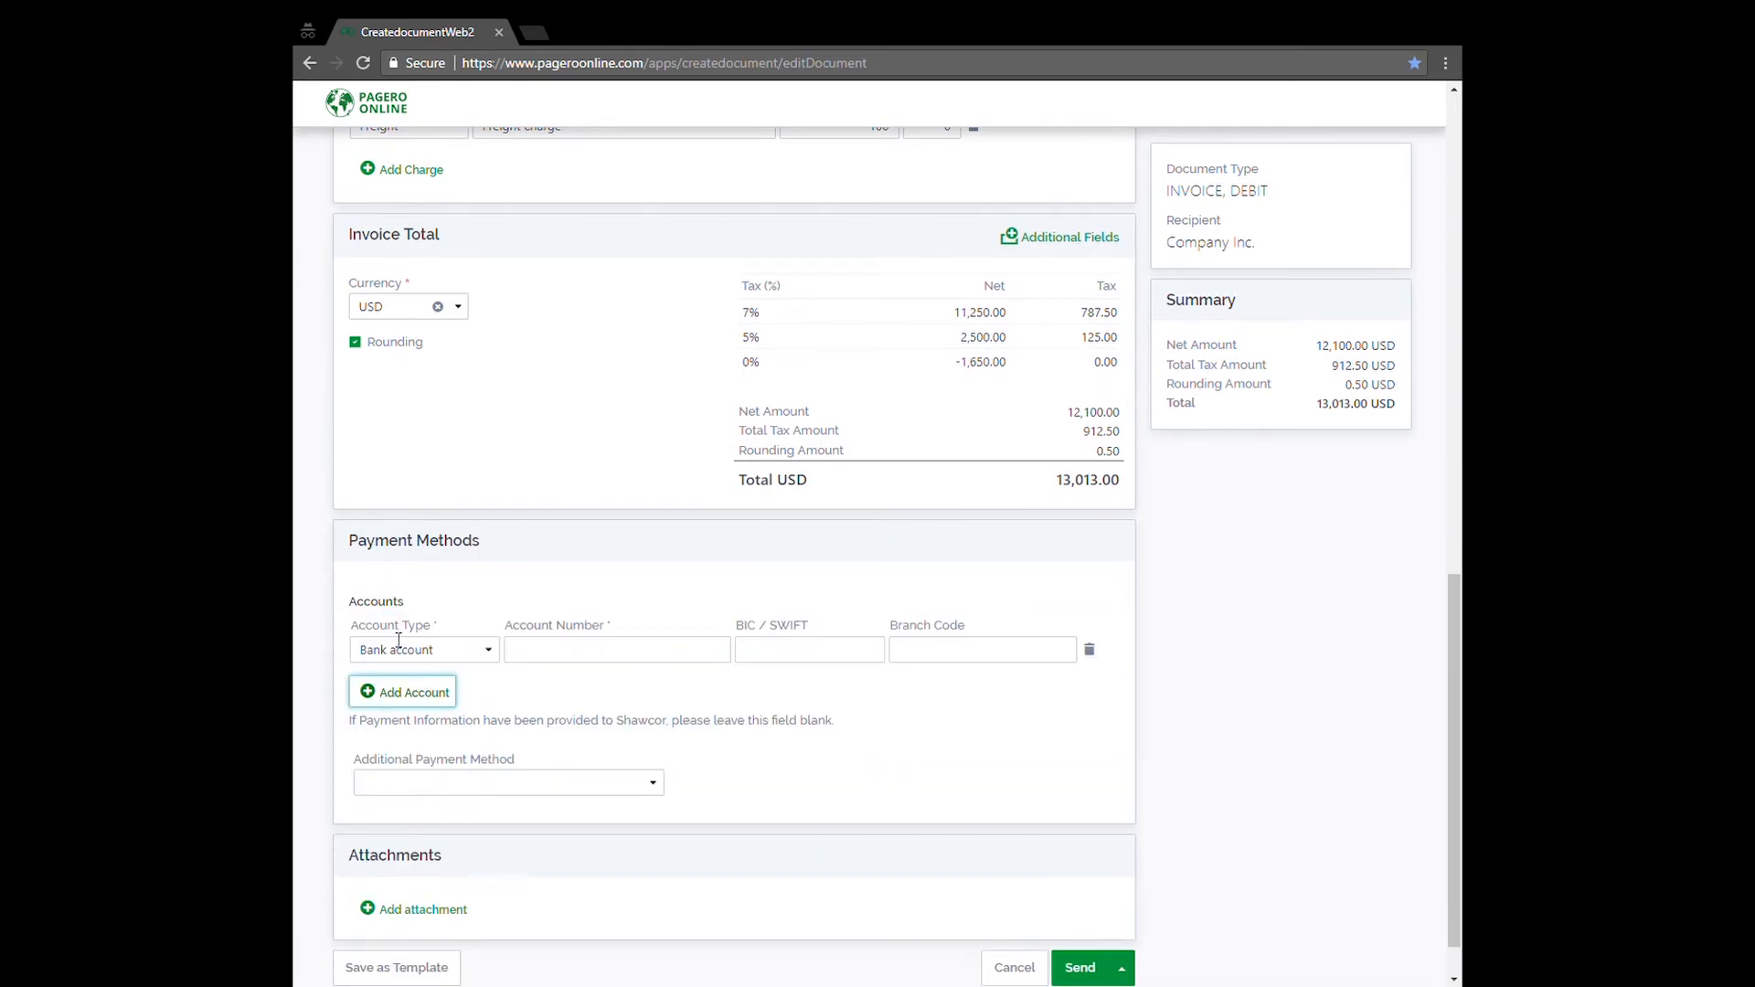
click(534, 658)
text(00000000)
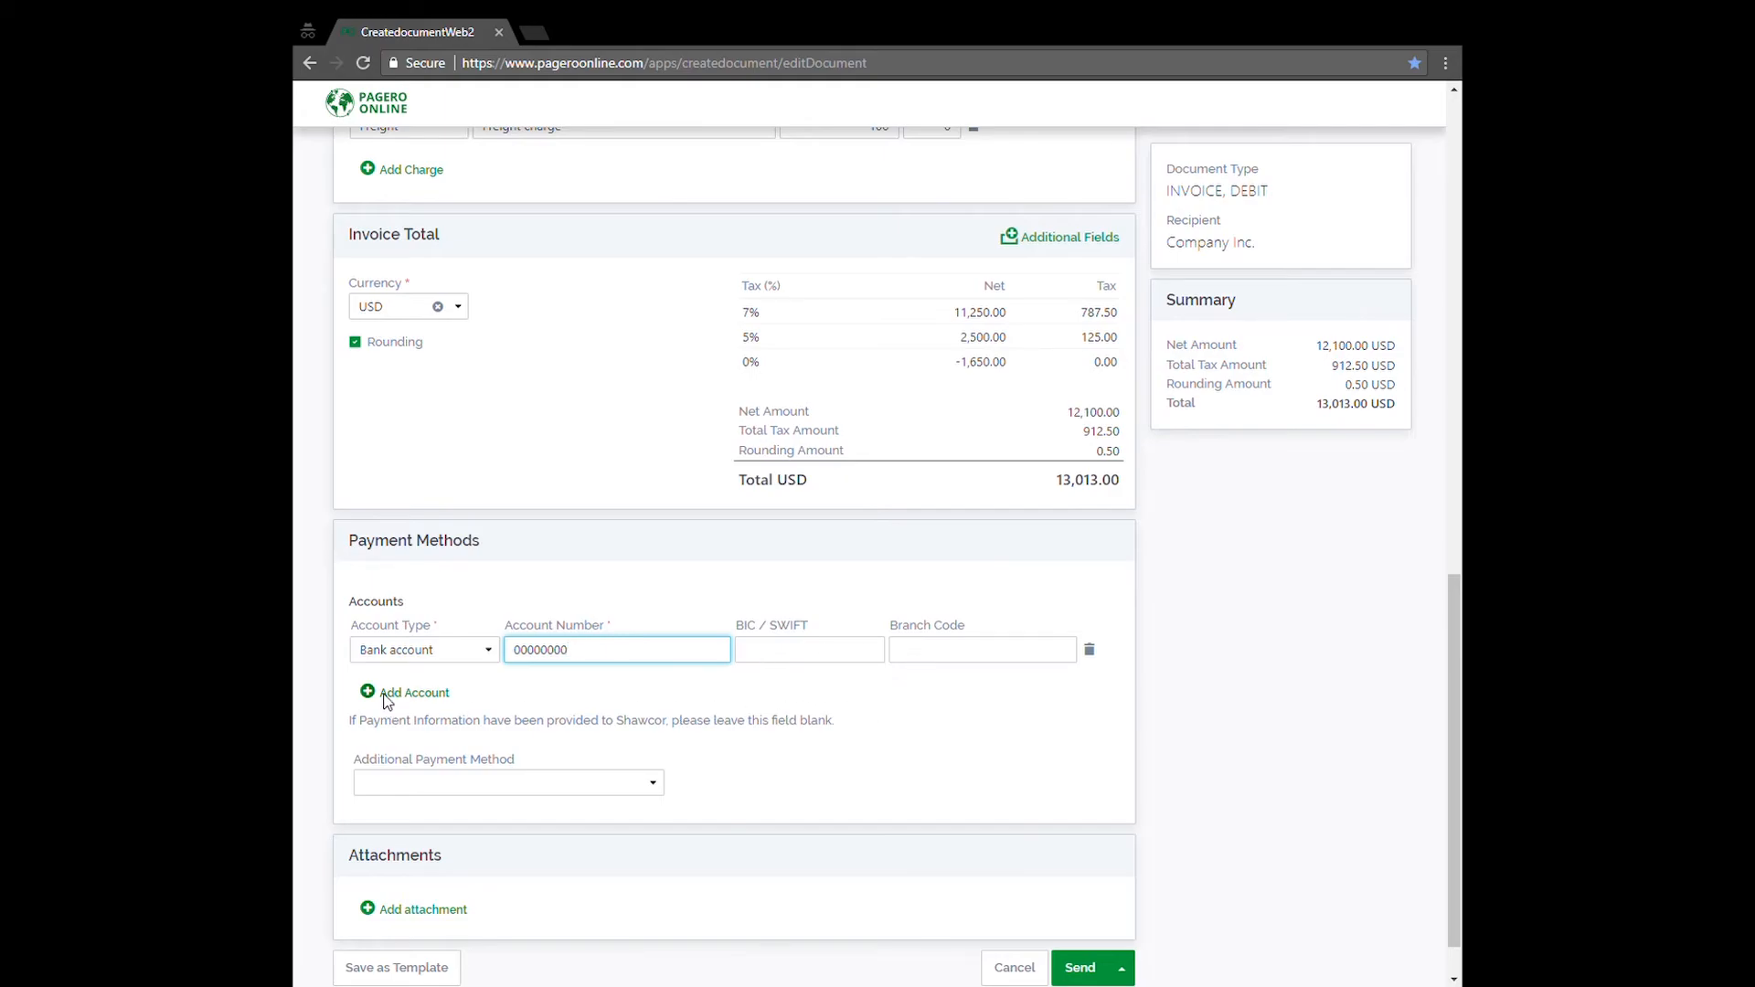
click(467, 695)
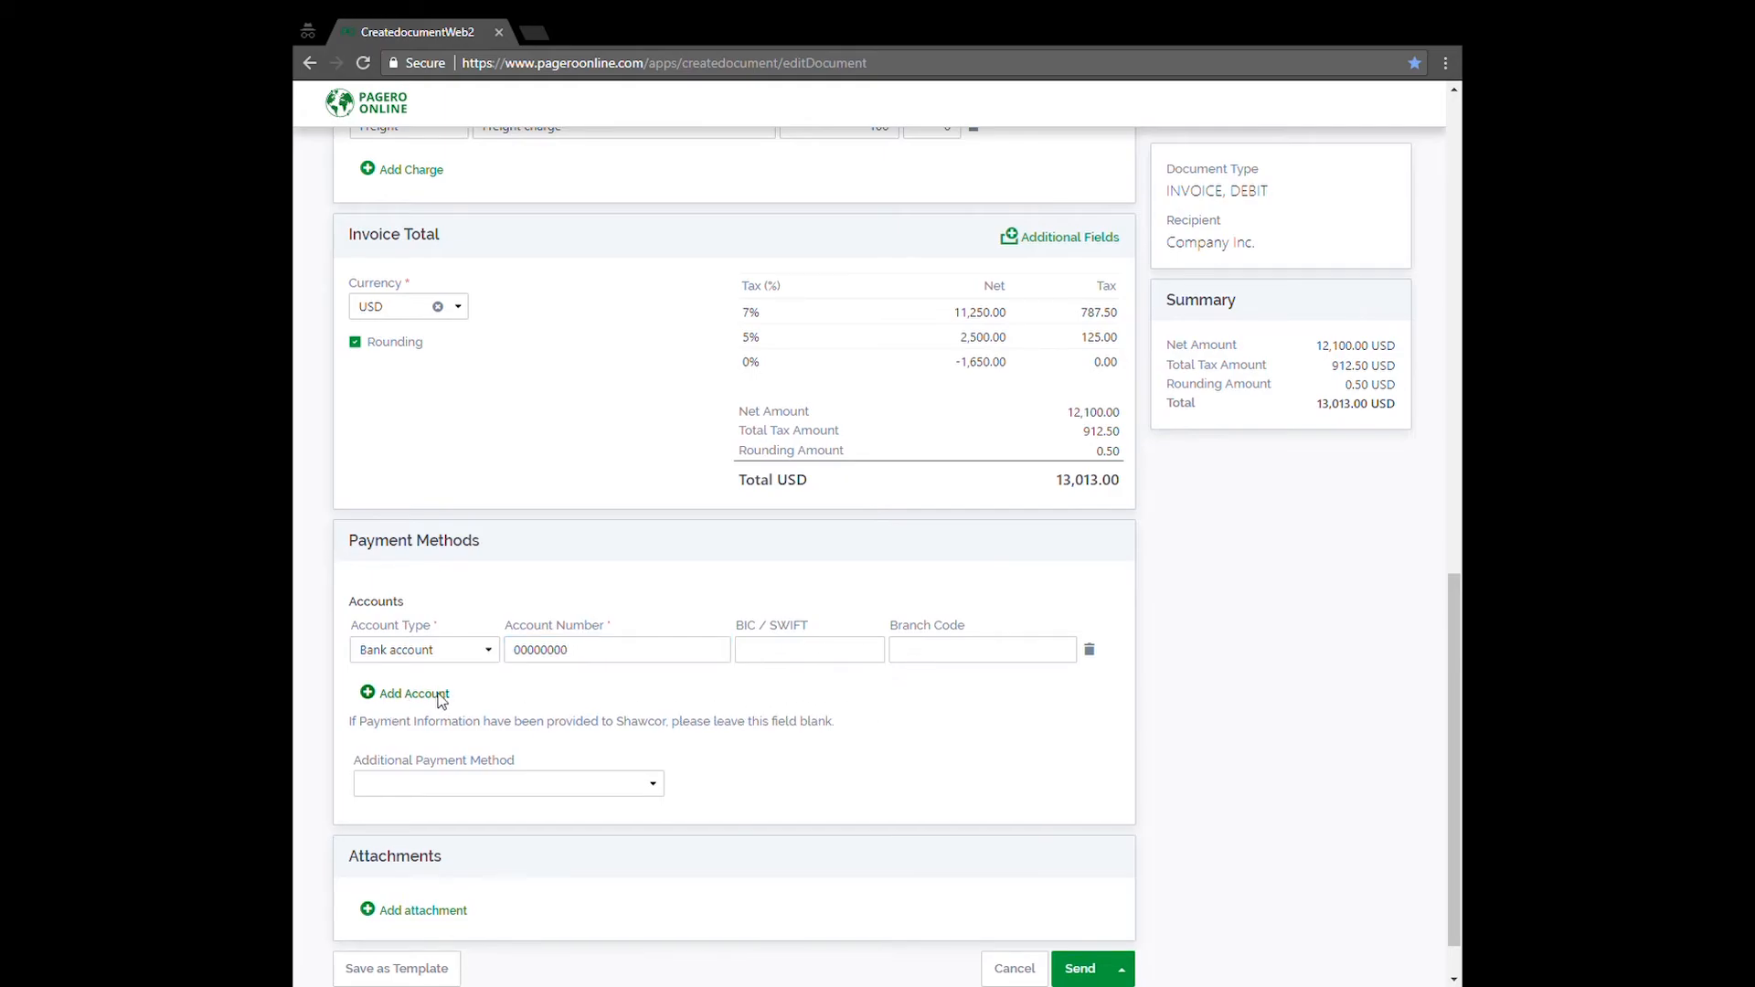
scroll(395, 701, down, 1)
click(394, 722)
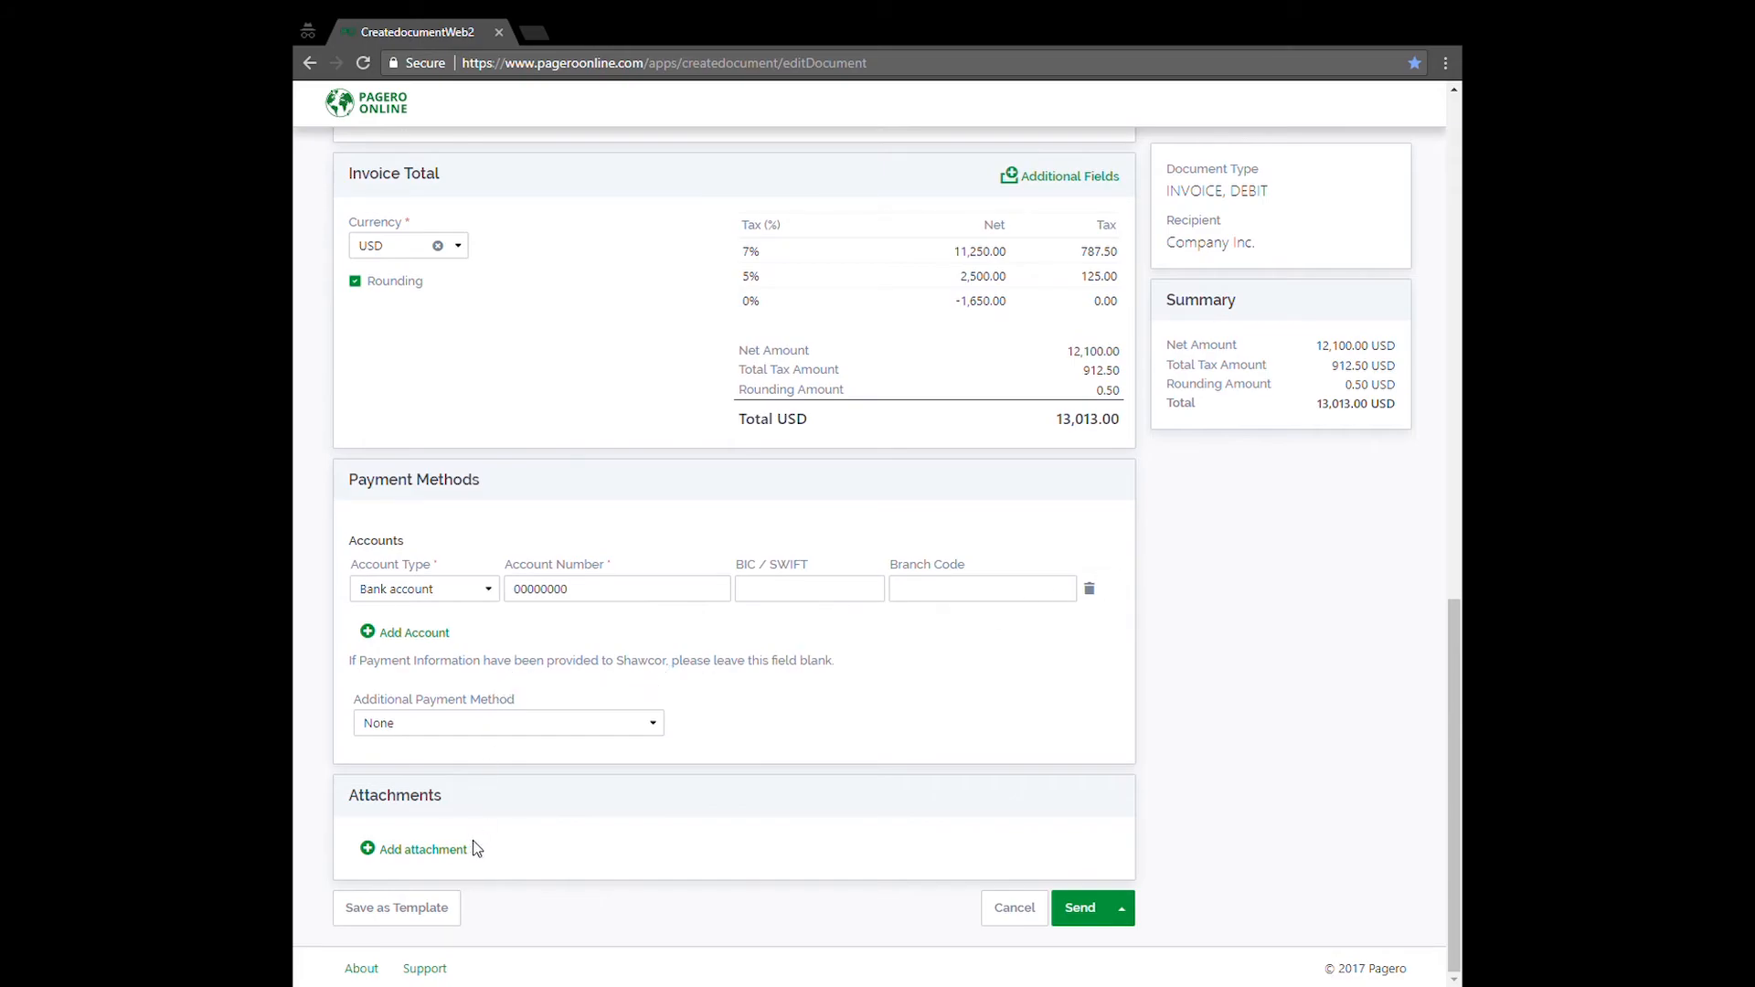
Step: Attach the PDF file ending in "ce 8547.pdf" to the invoice with the type Legal invoice presentation
click(447, 849)
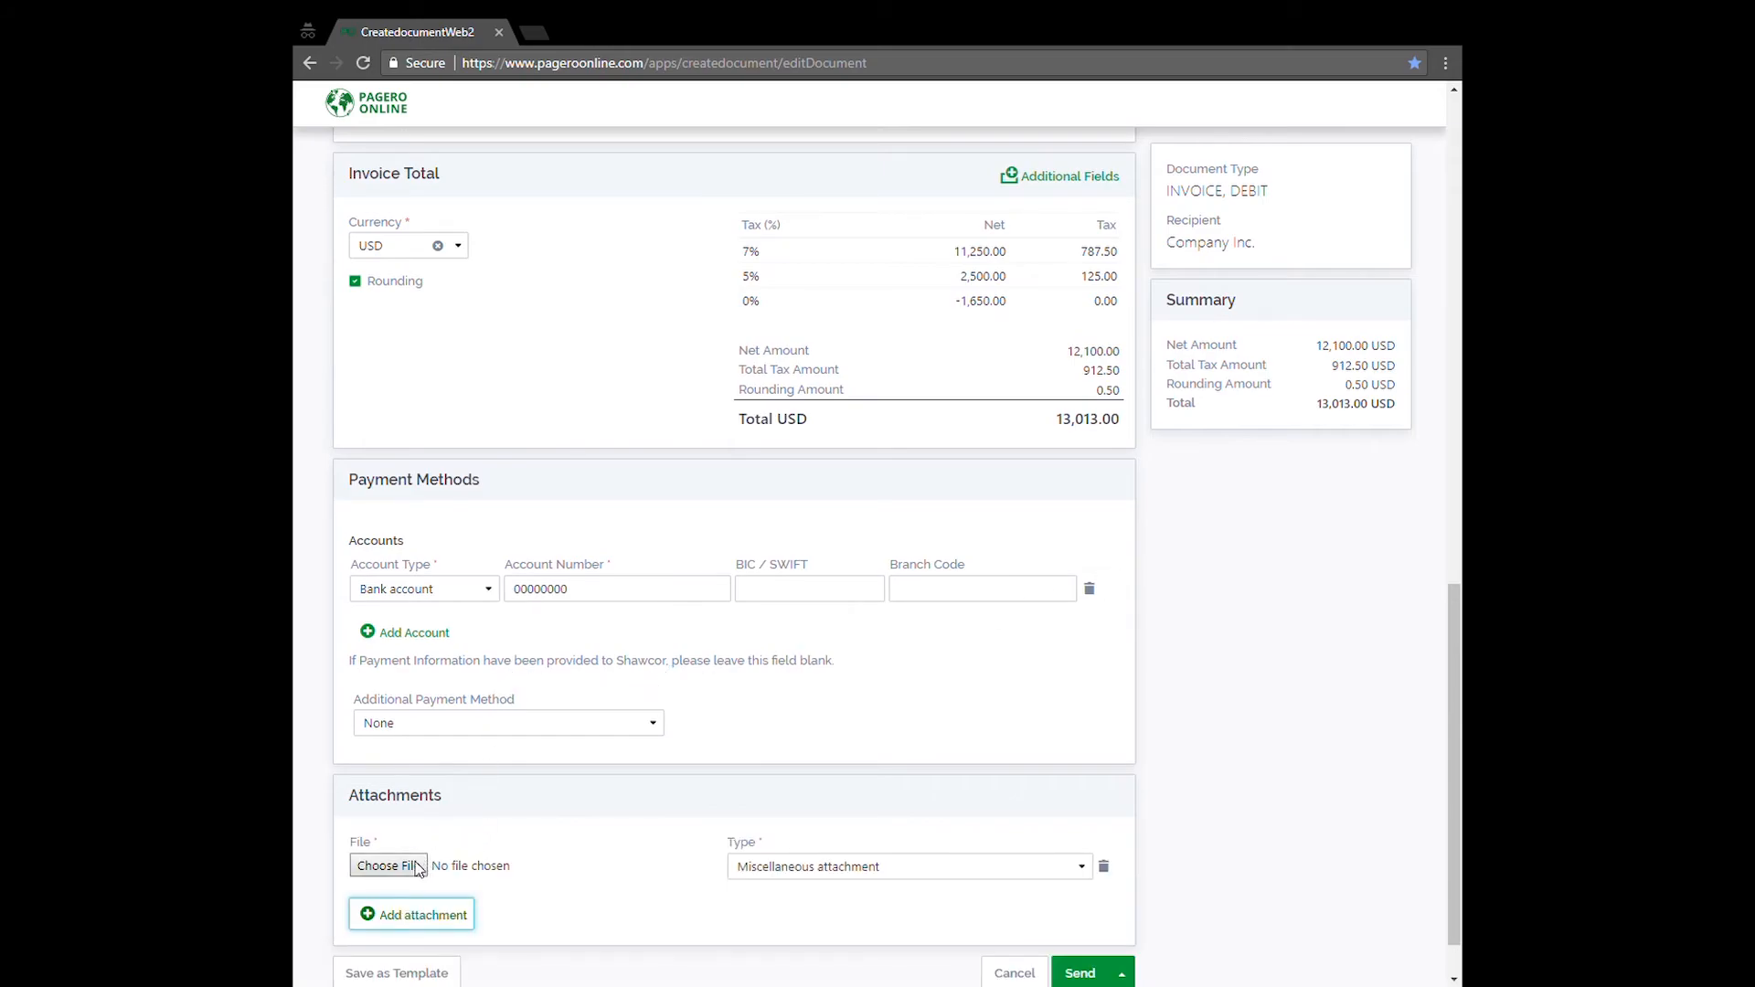
click(397, 868)
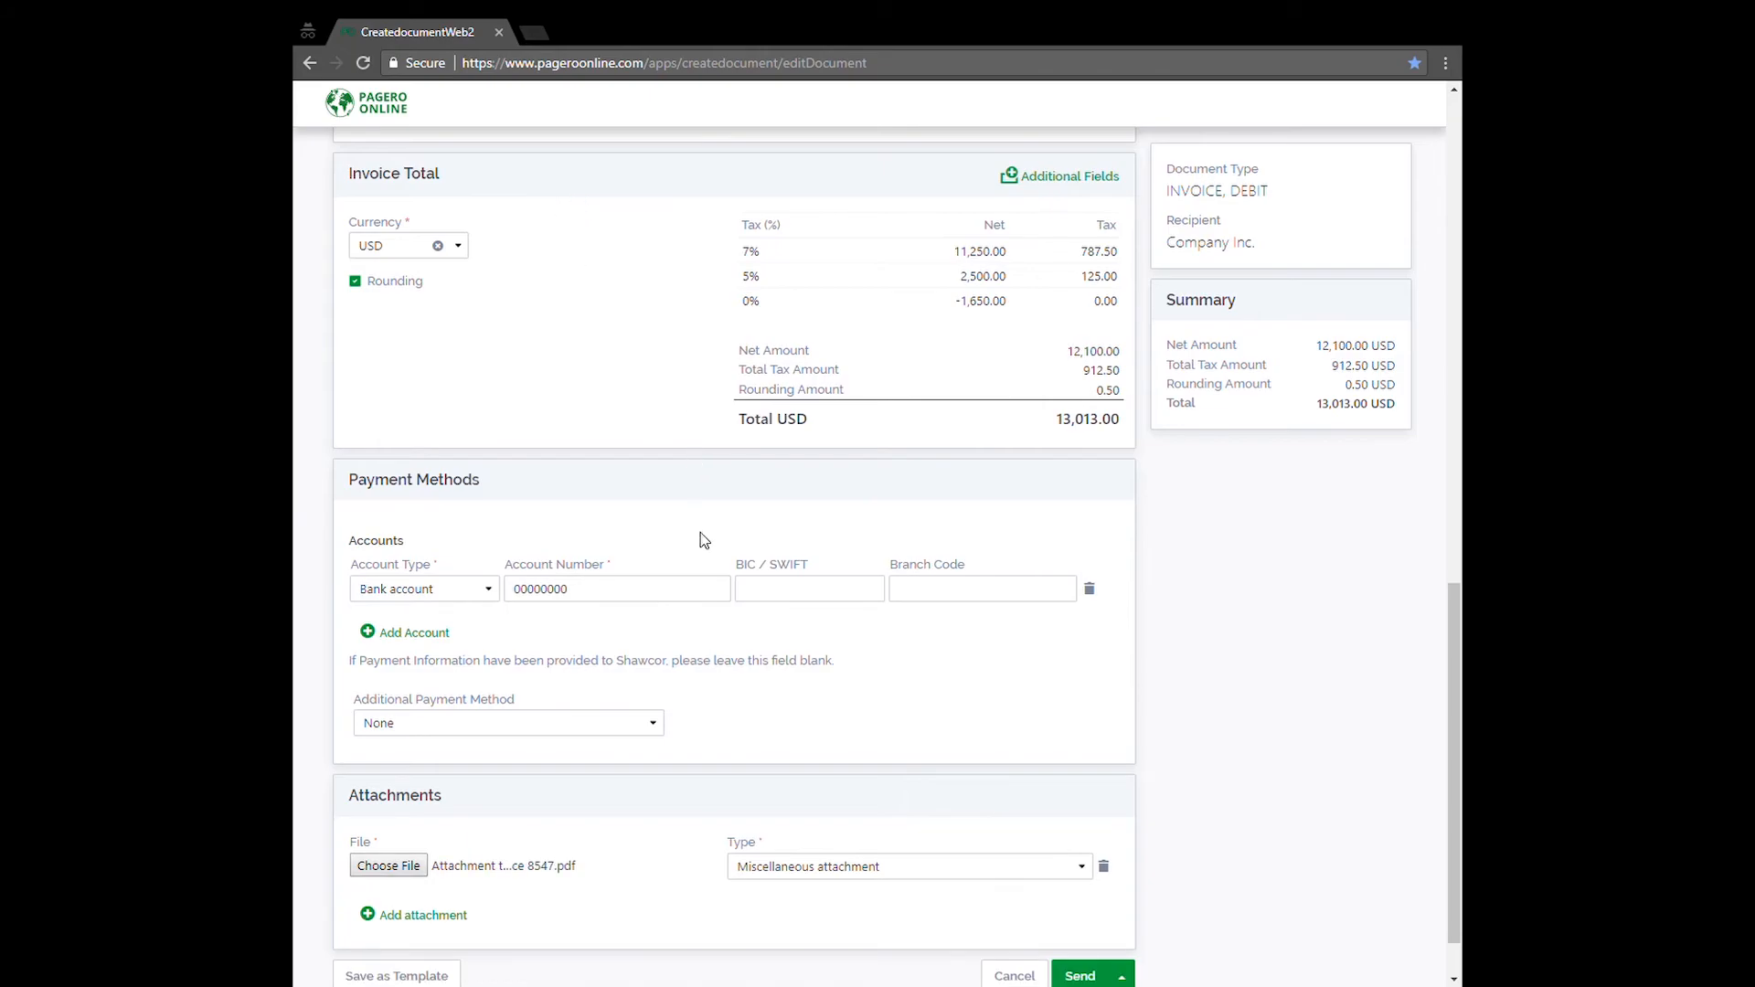
scroll(706, 541, down, 1)
click(1043, 808)
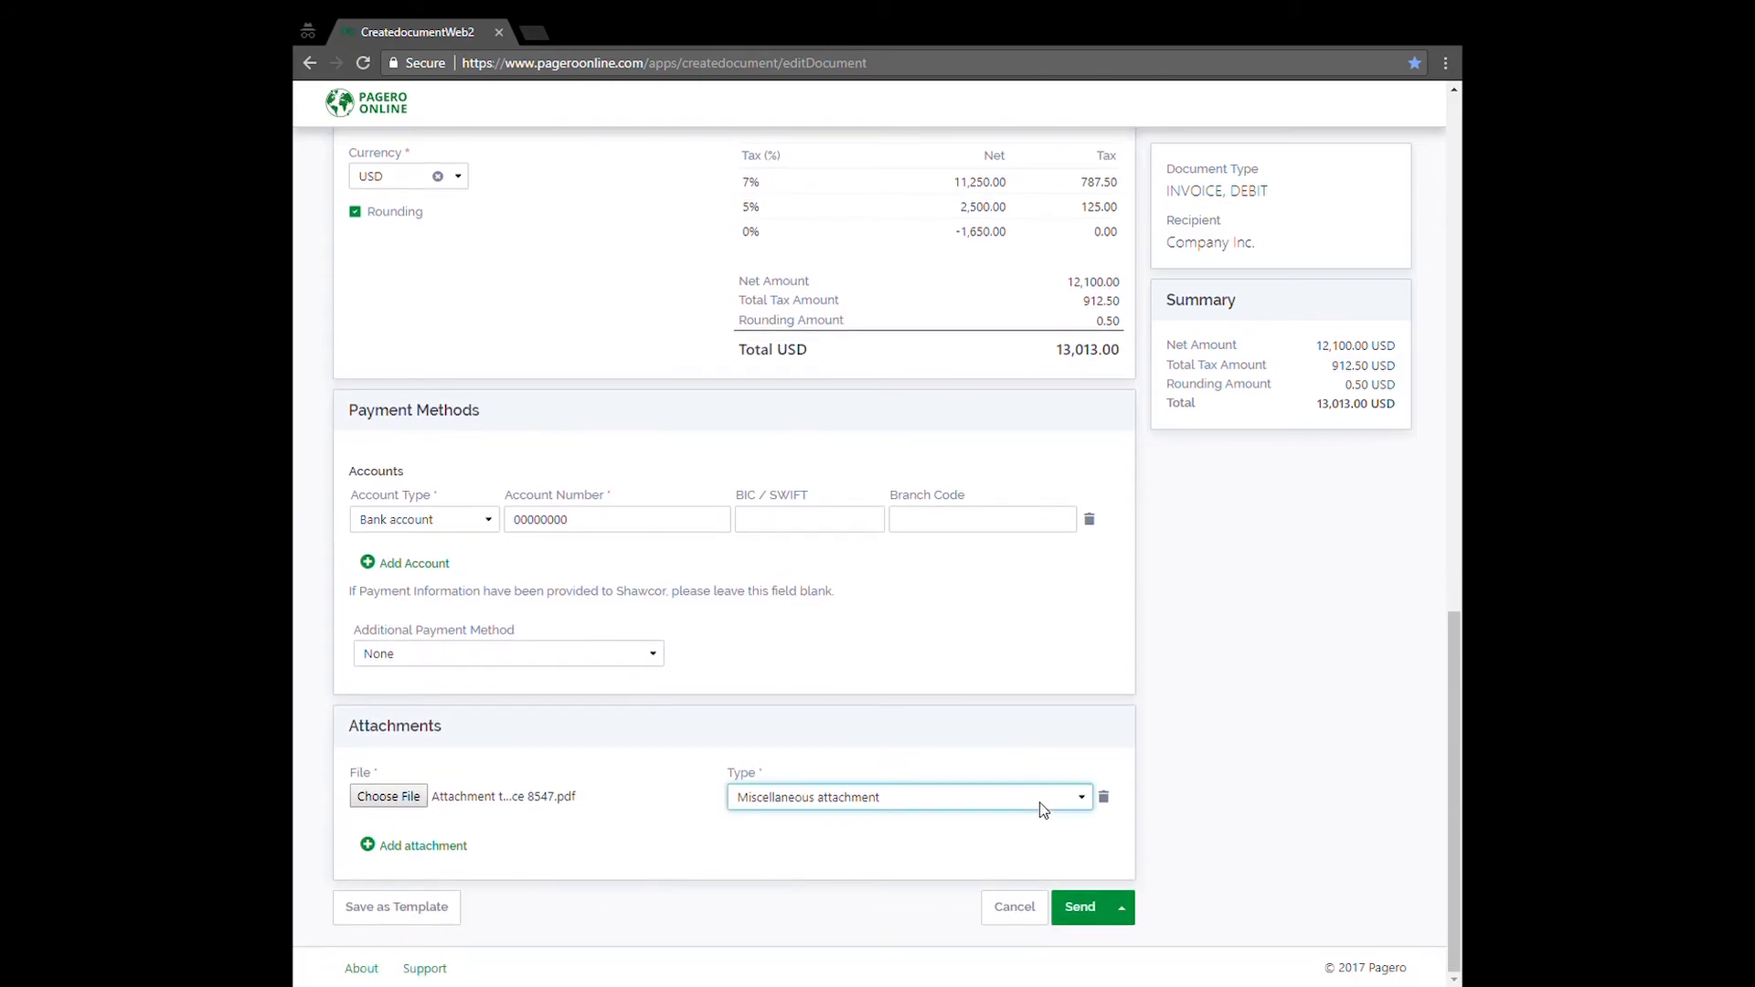
click(966, 841)
click(411, 848)
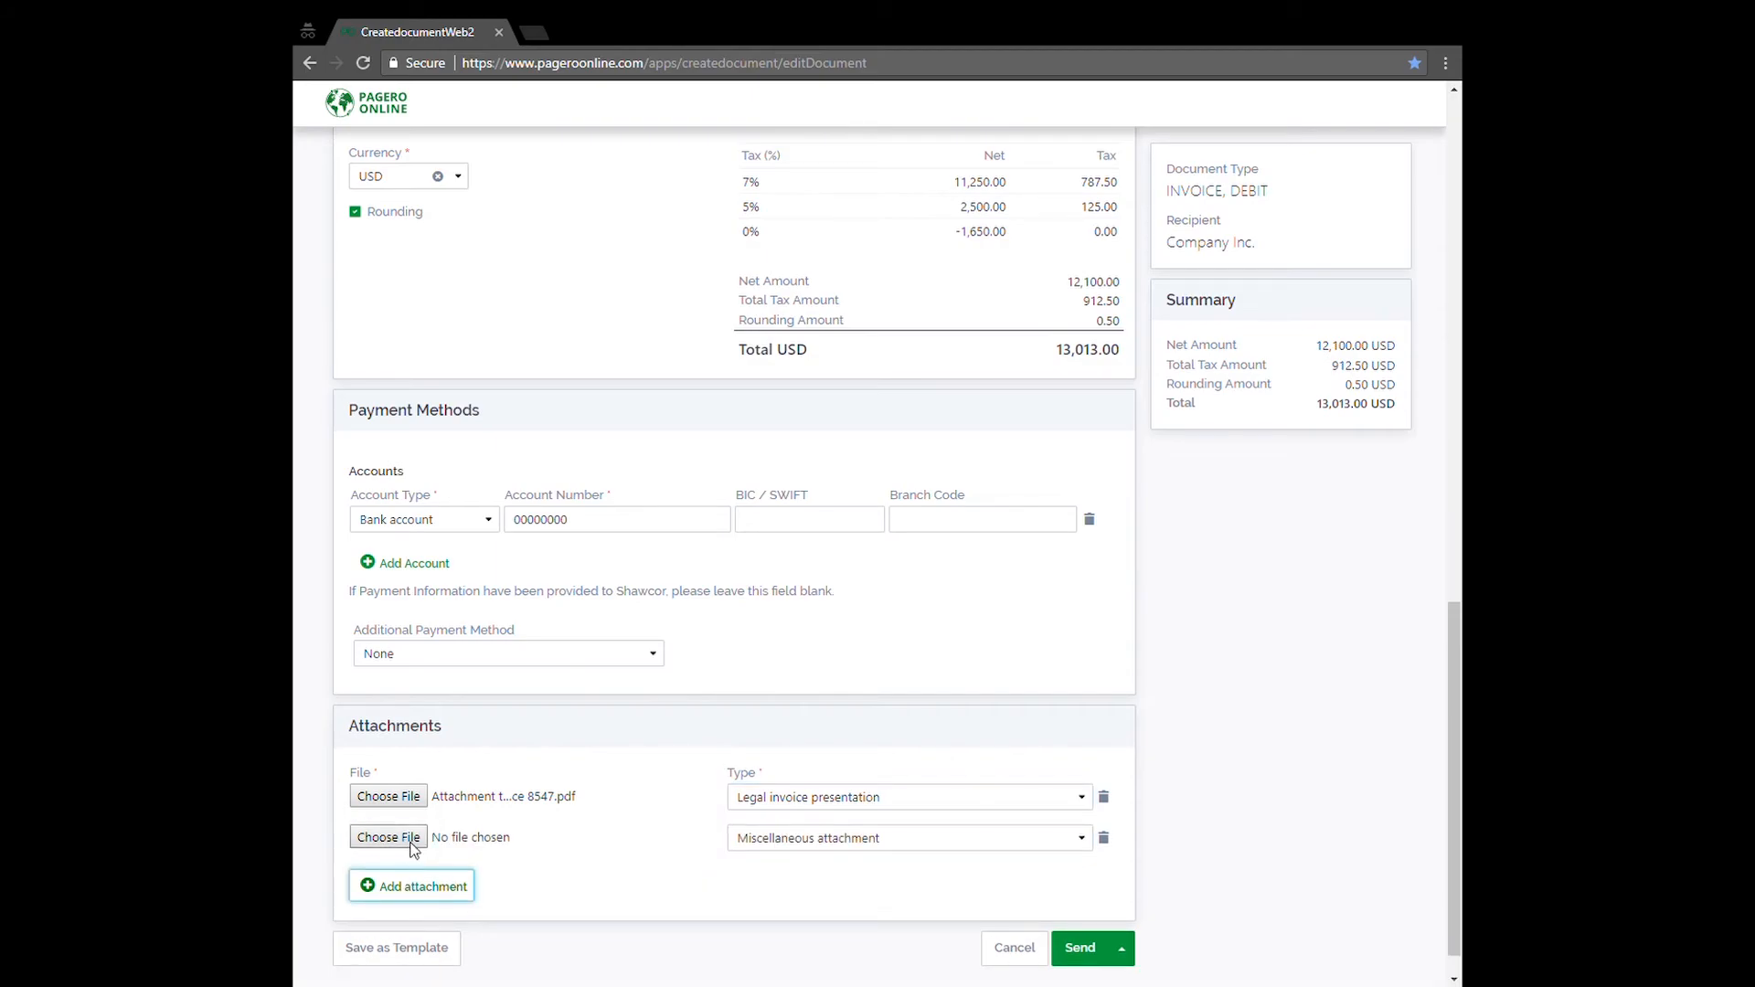
click(955, 850)
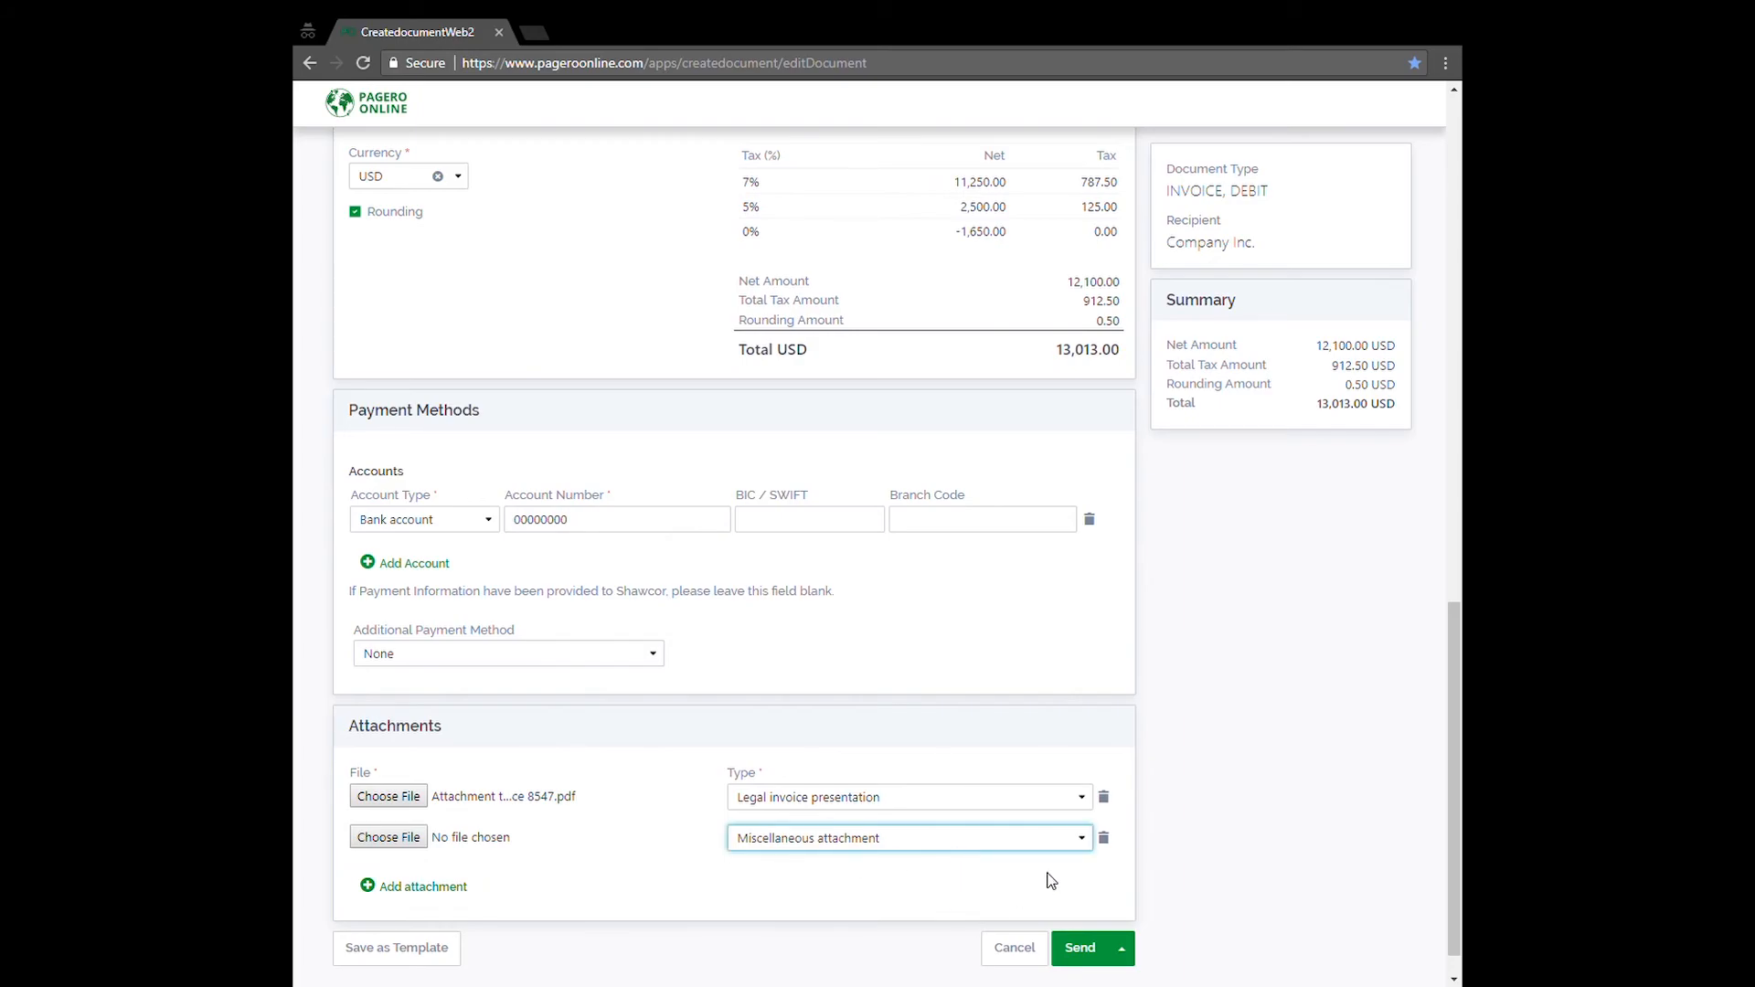
click(1105, 839)
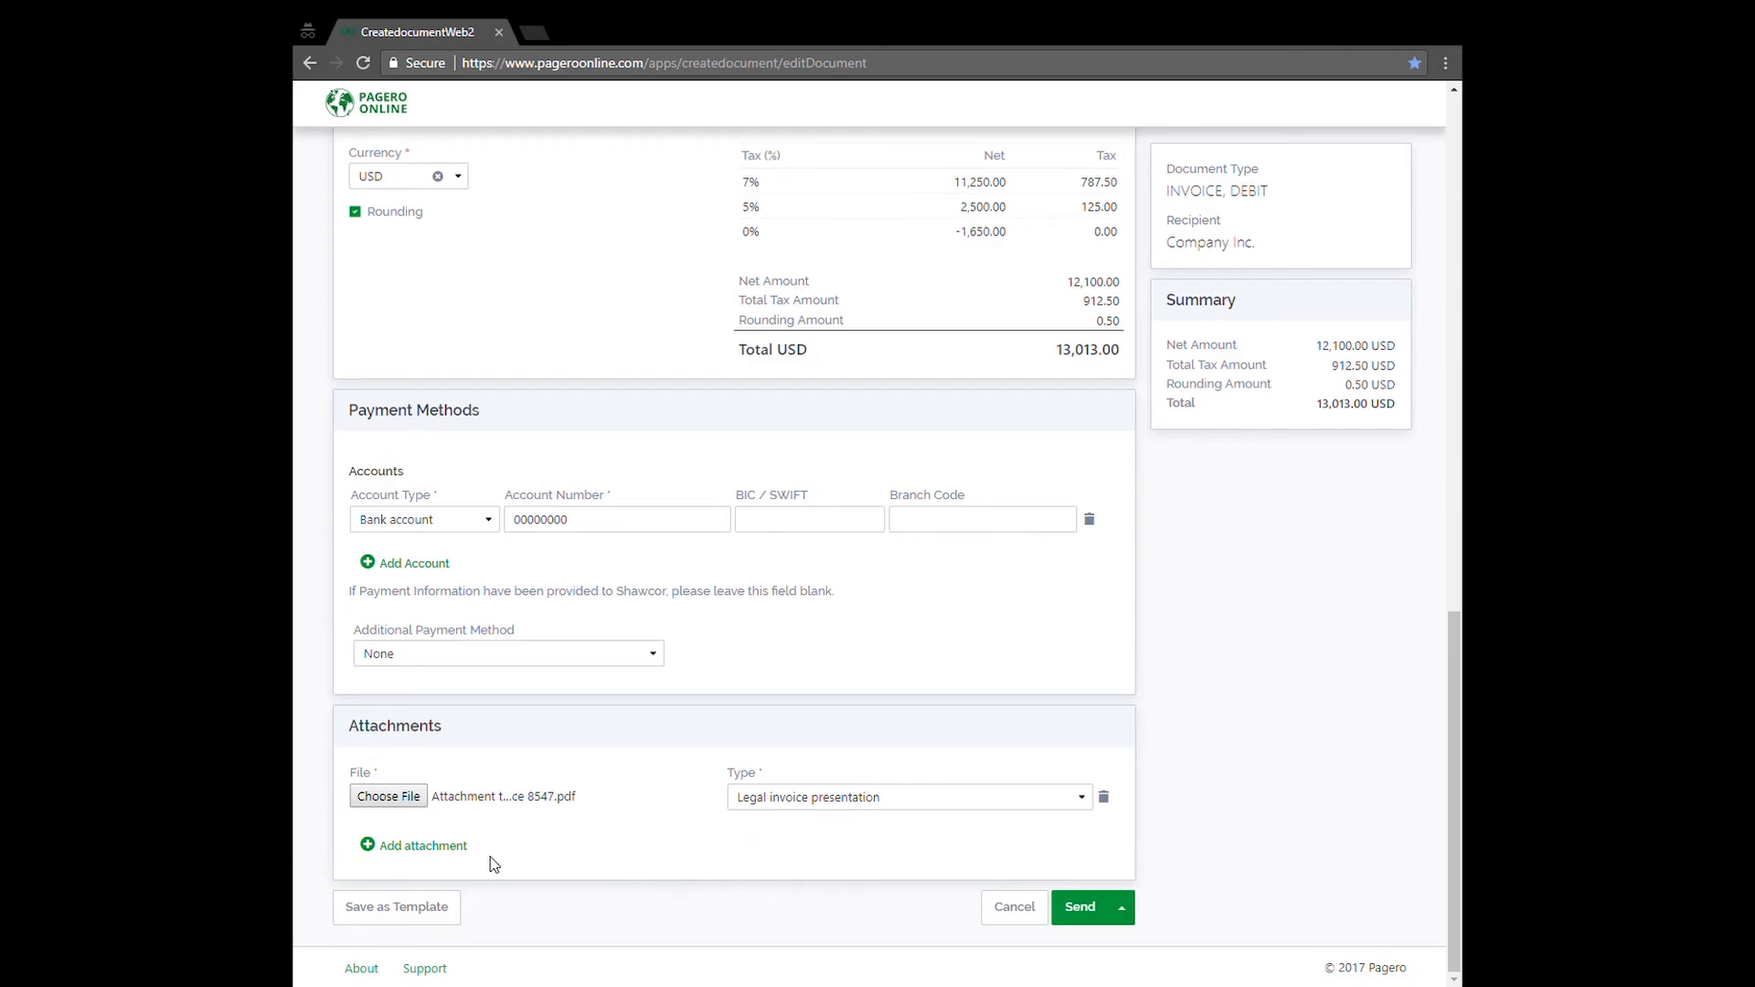
Step: Save the invoice as a new template with the description "Template example 1234"
click(376, 903)
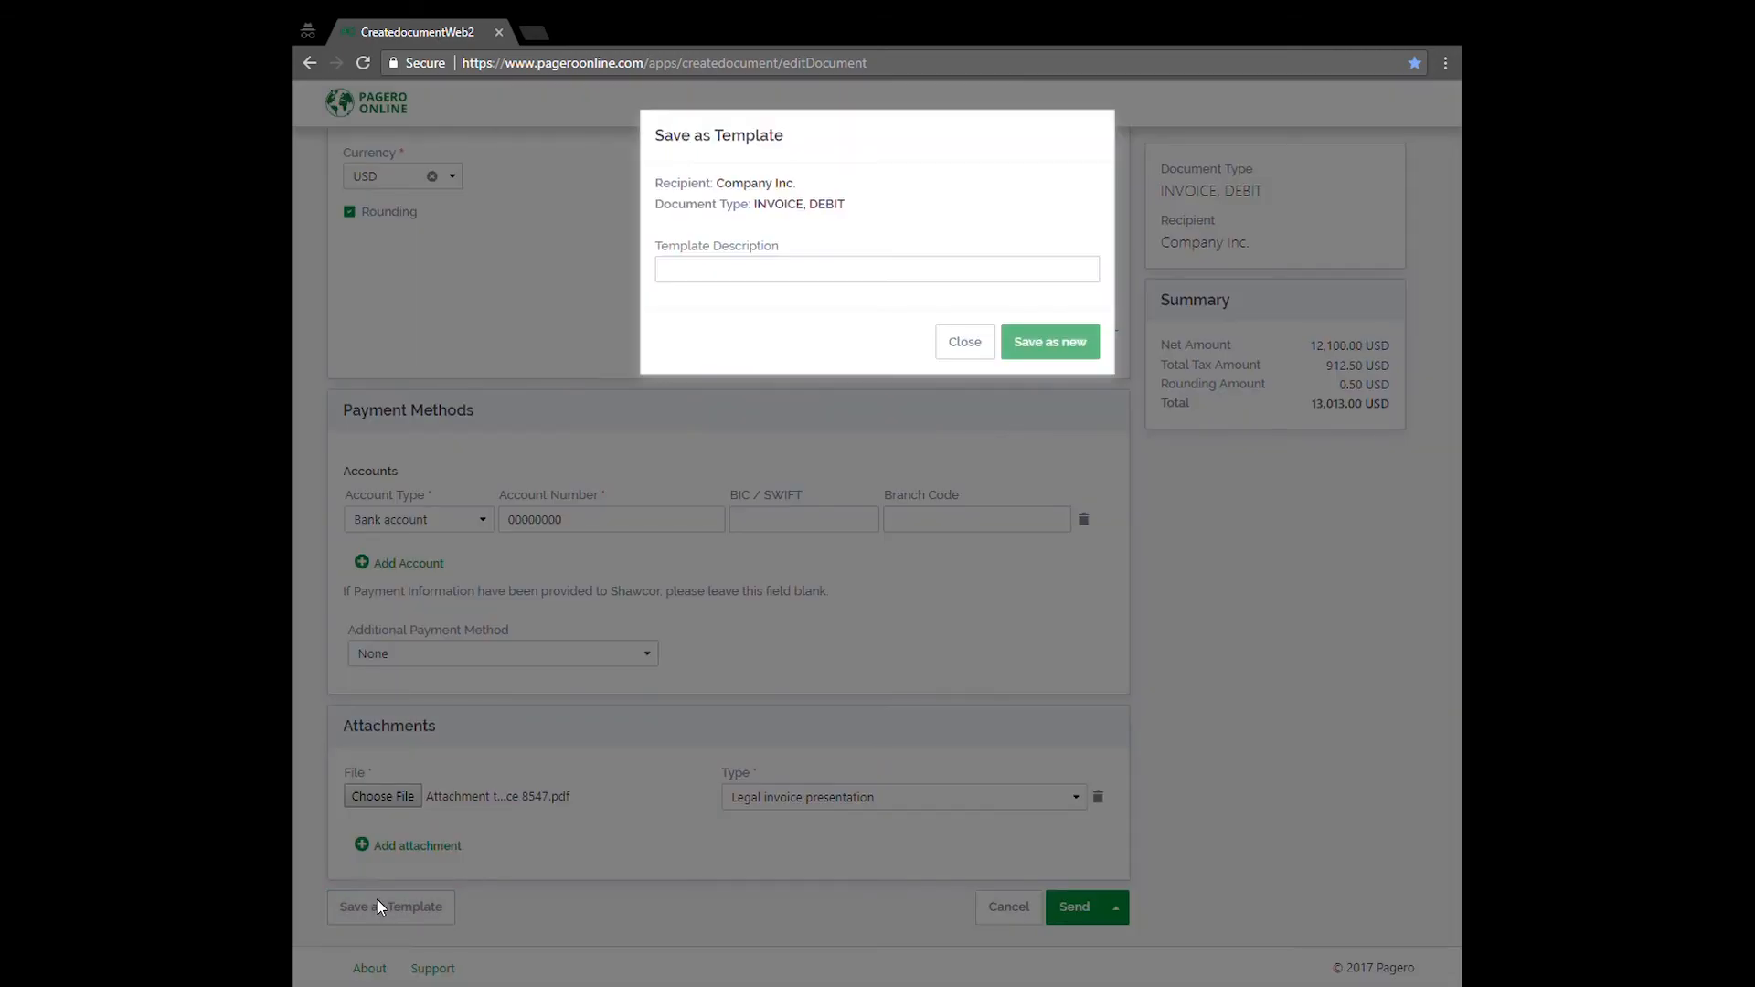
click(713, 277)
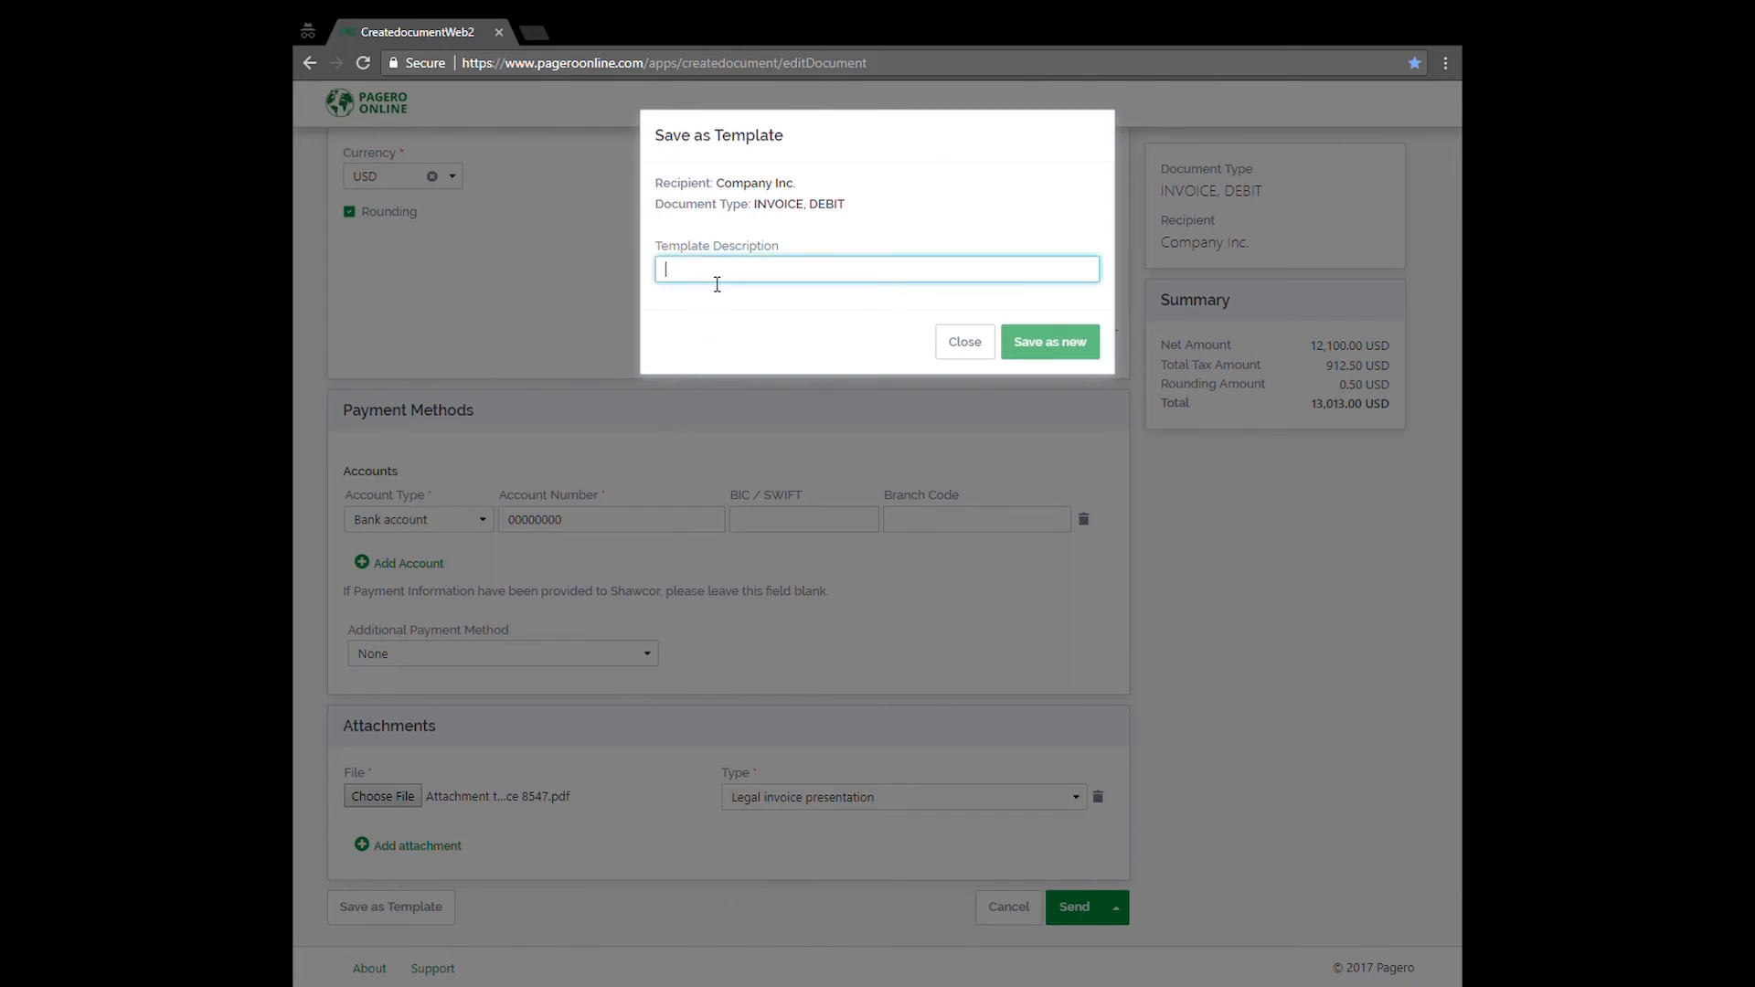
text(Tem)
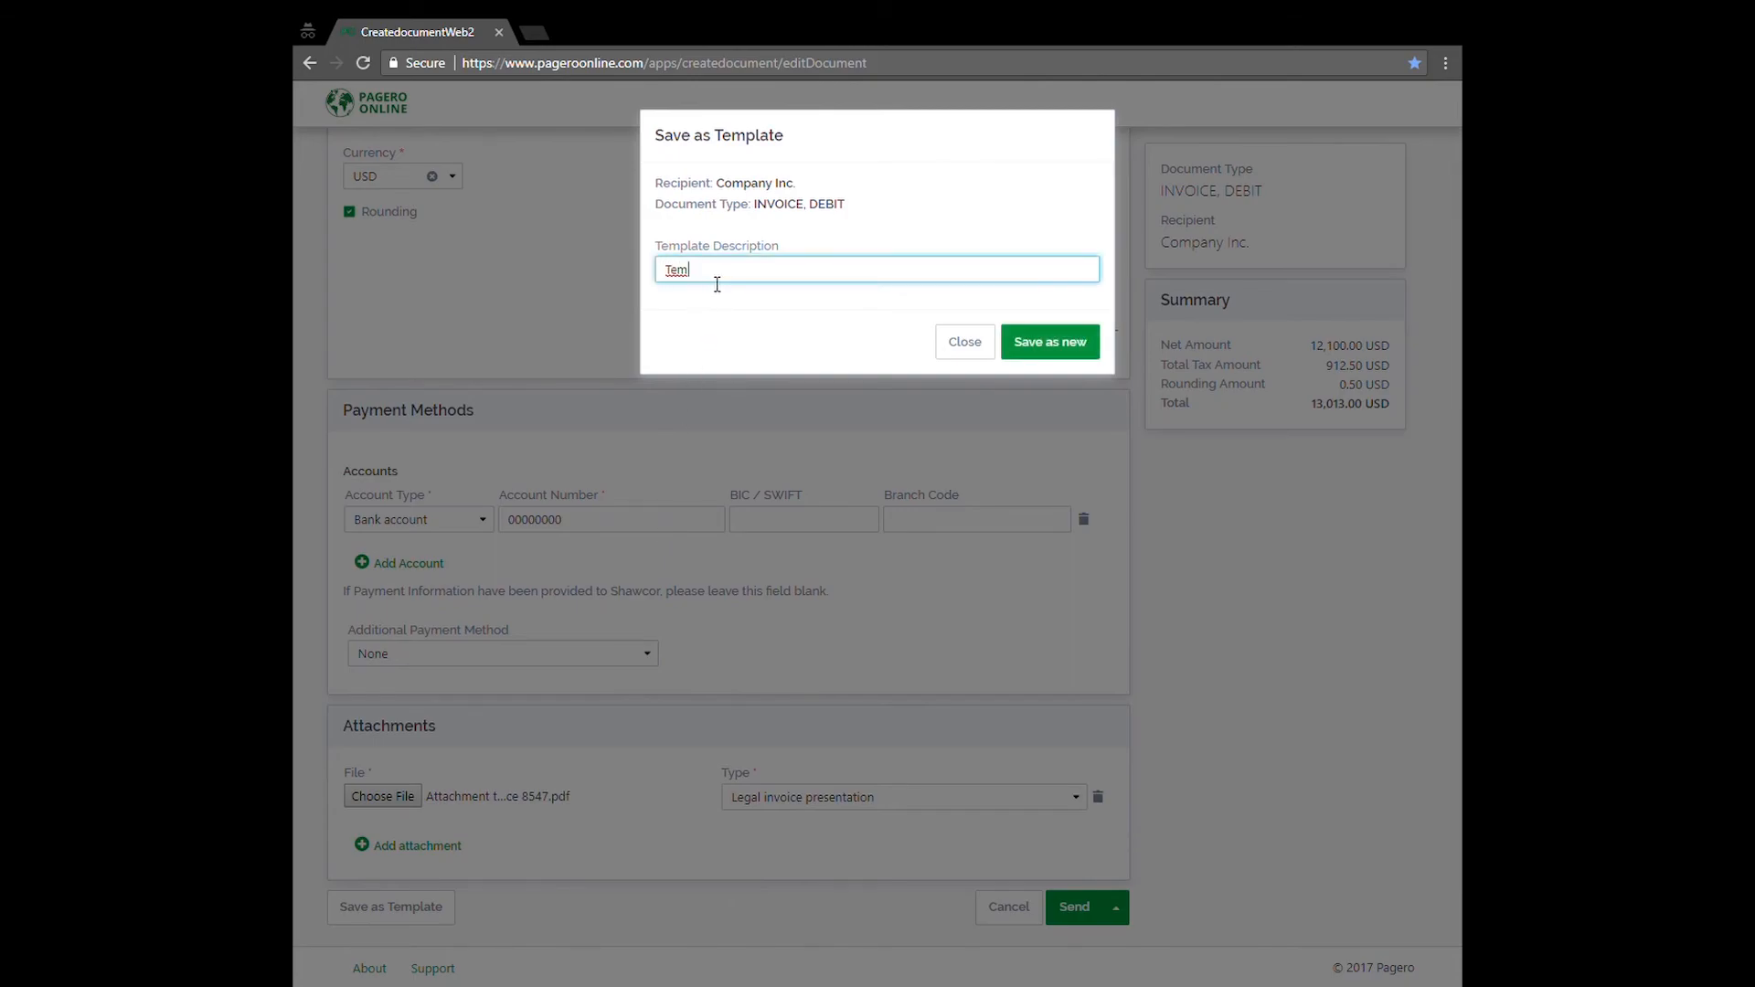
text(plate example 1234)
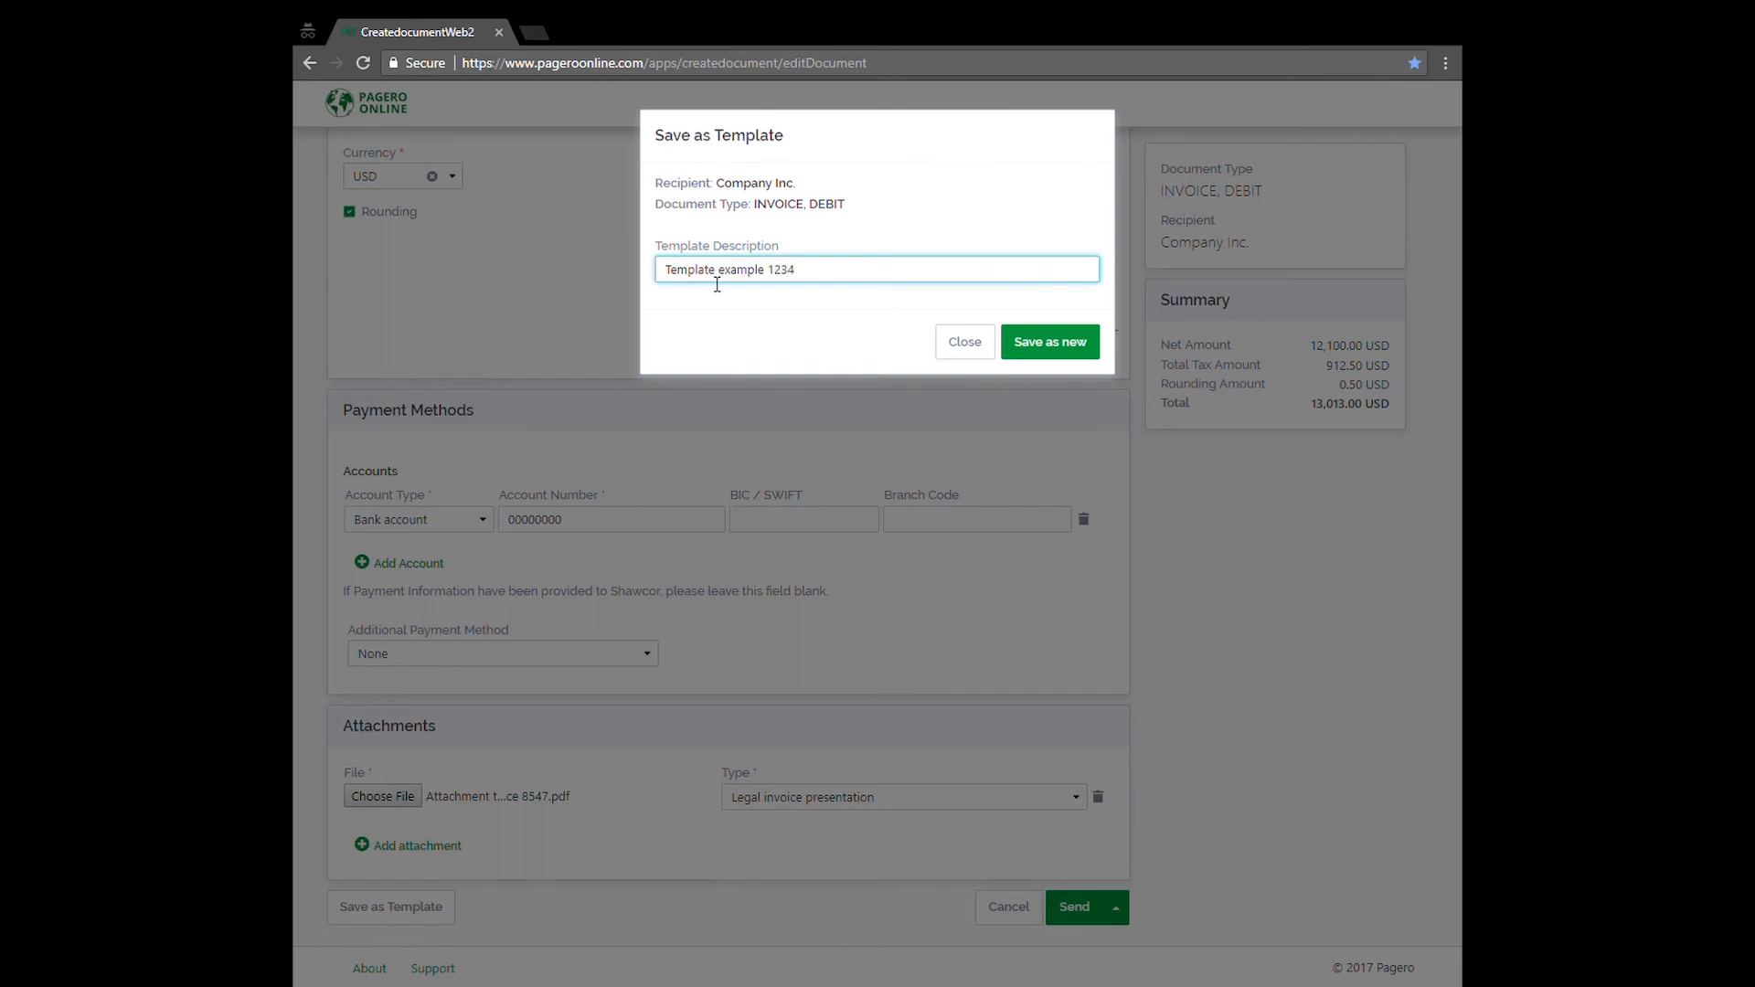
click(1038, 340)
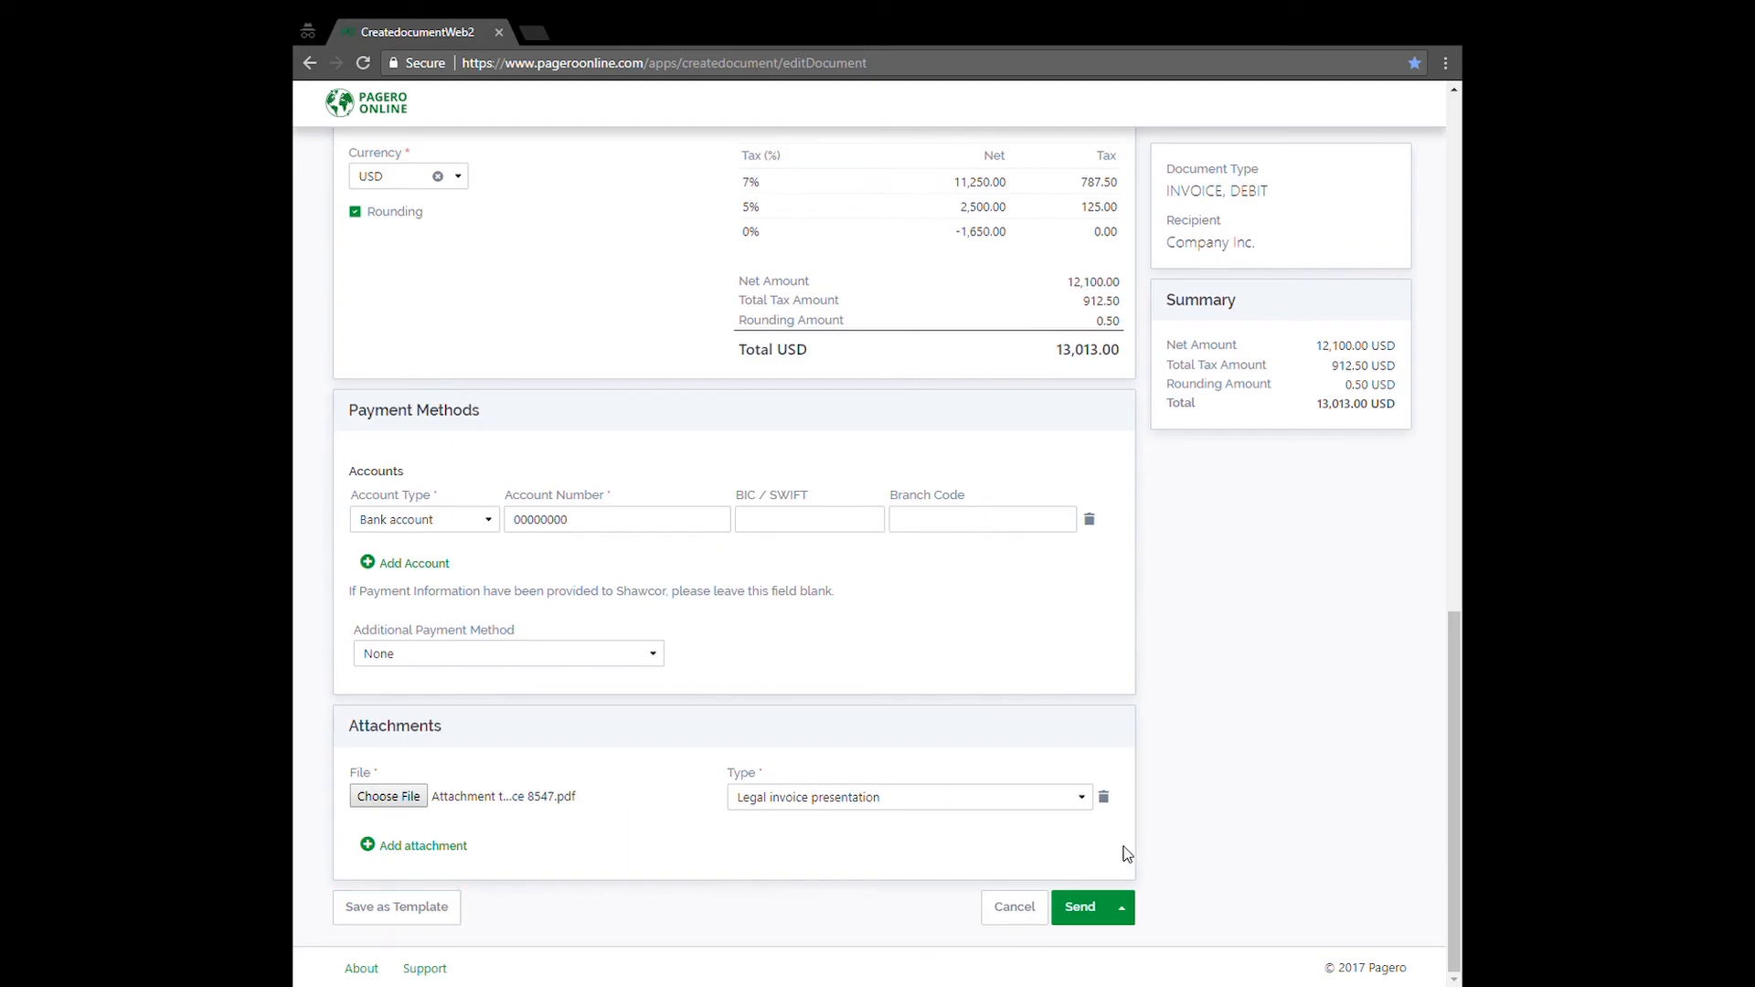
Step: Try to send the invoice, and set the overdue fine in the invoice details to 0%
click(1080, 914)
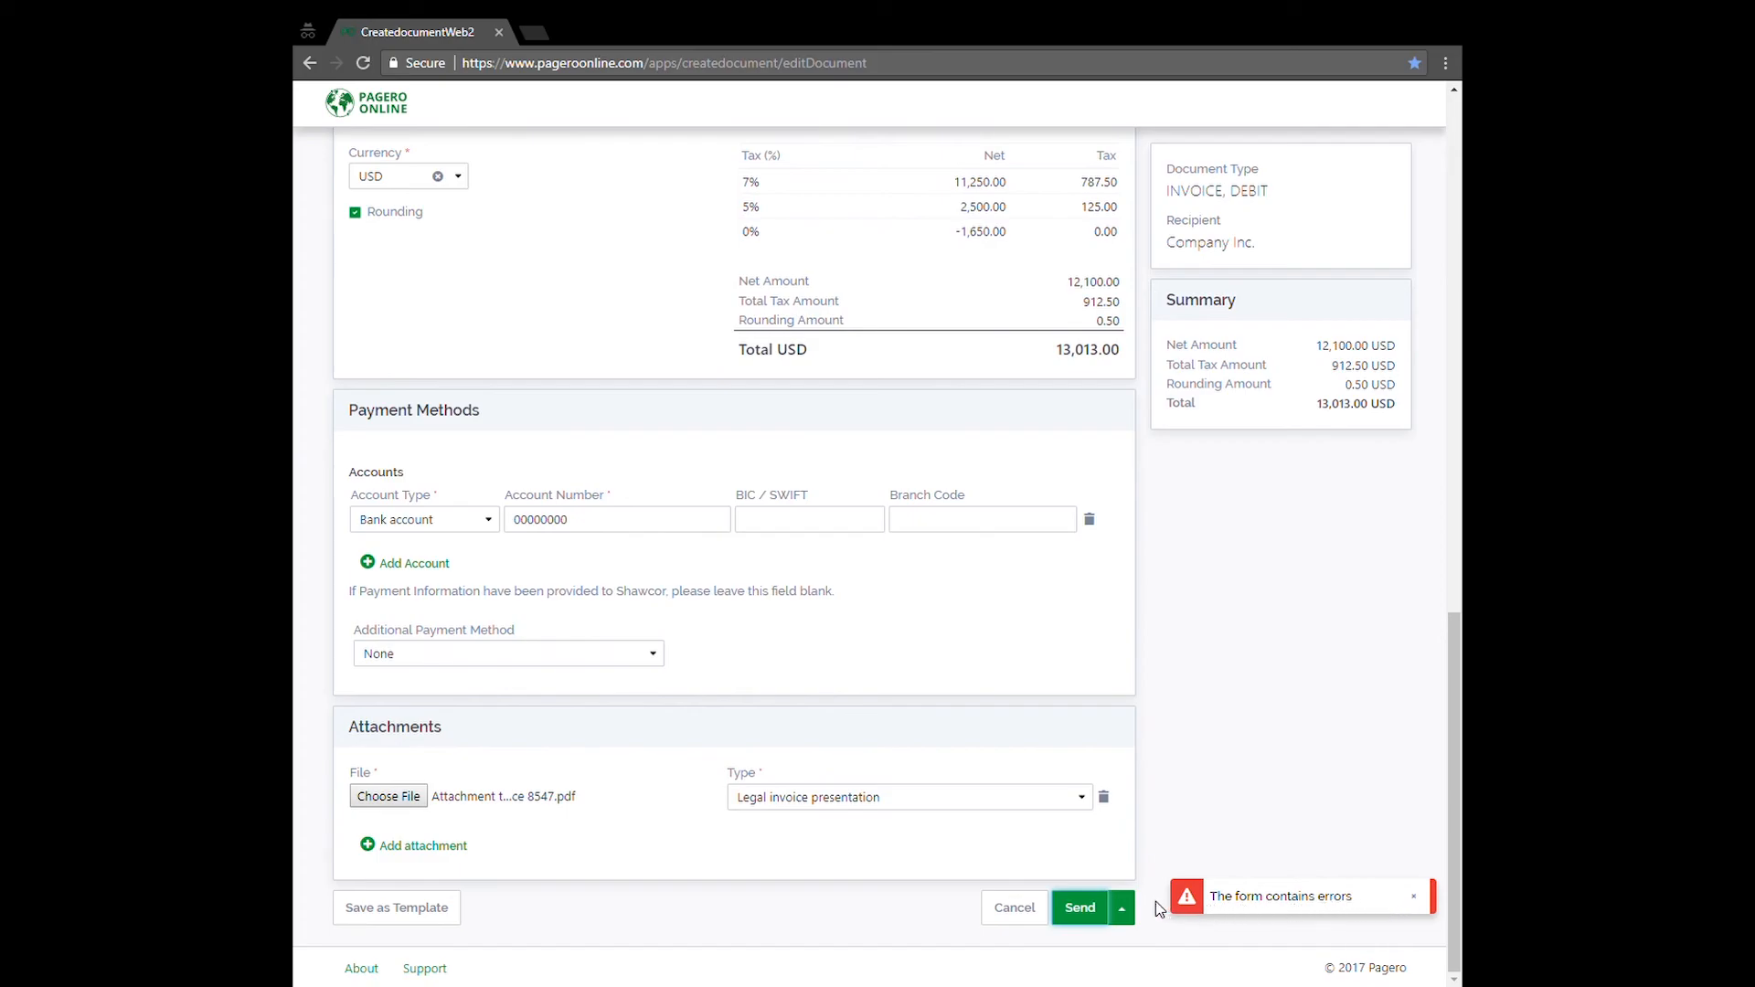
scroll(1154, 902, up, 5)
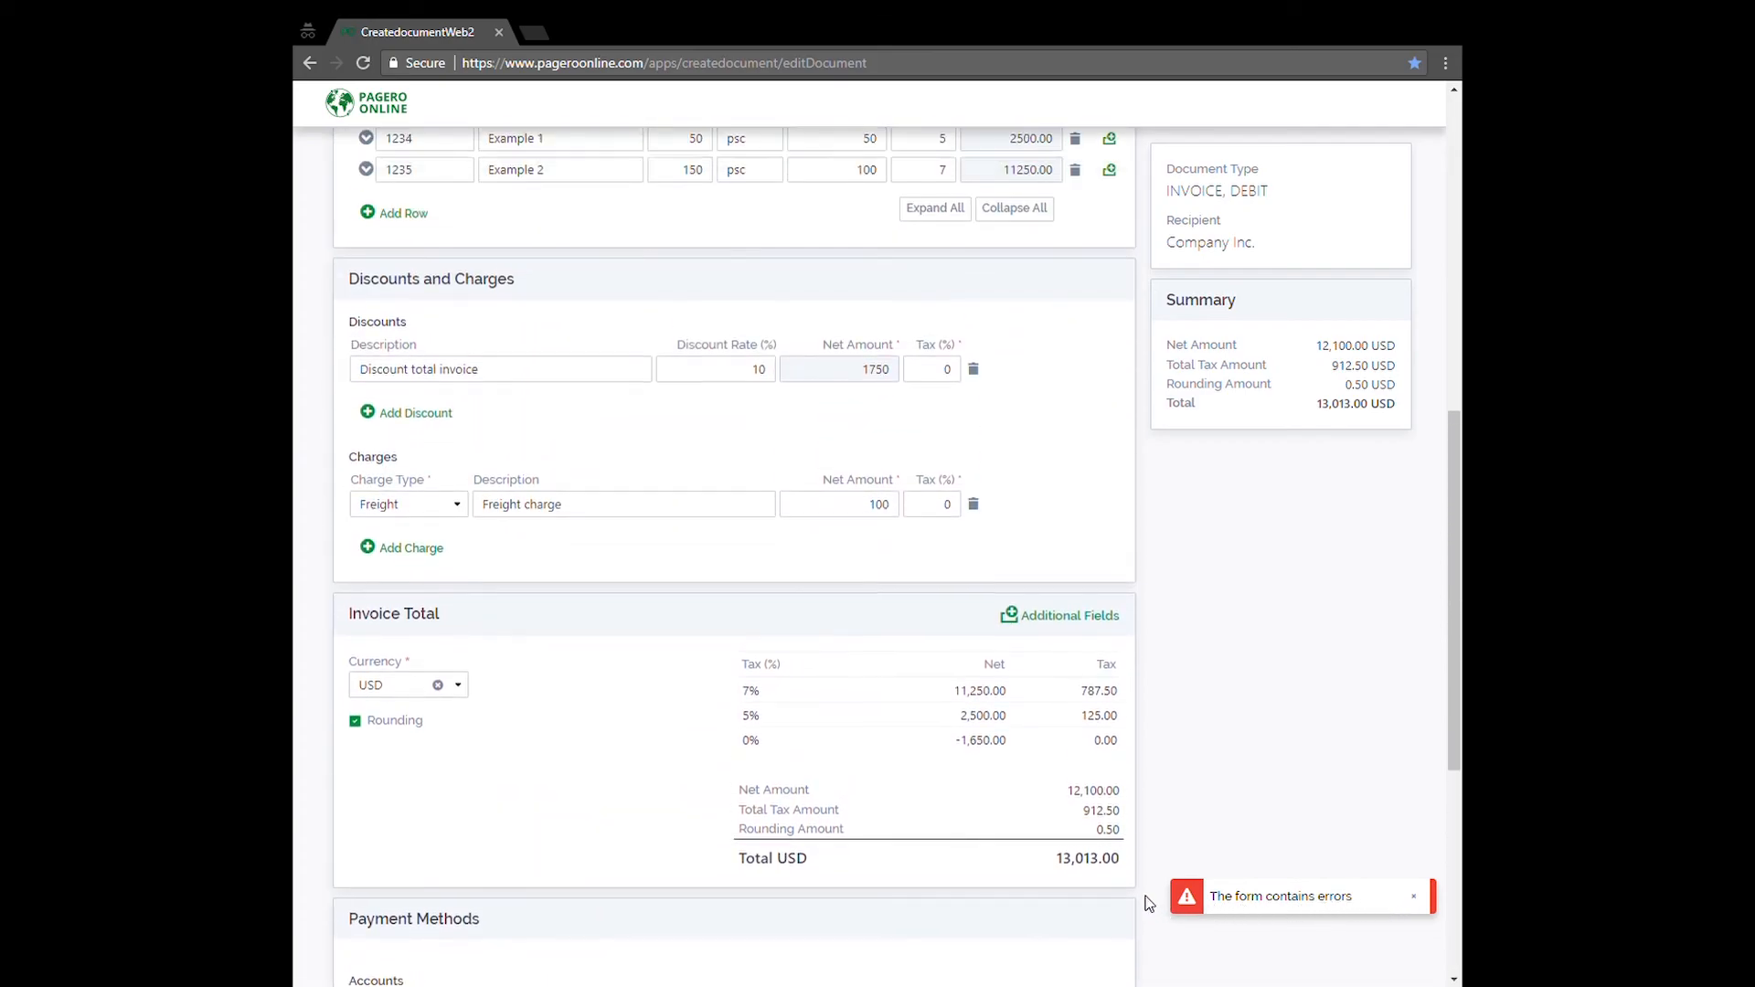
scroll(1149, 902, up, 8)
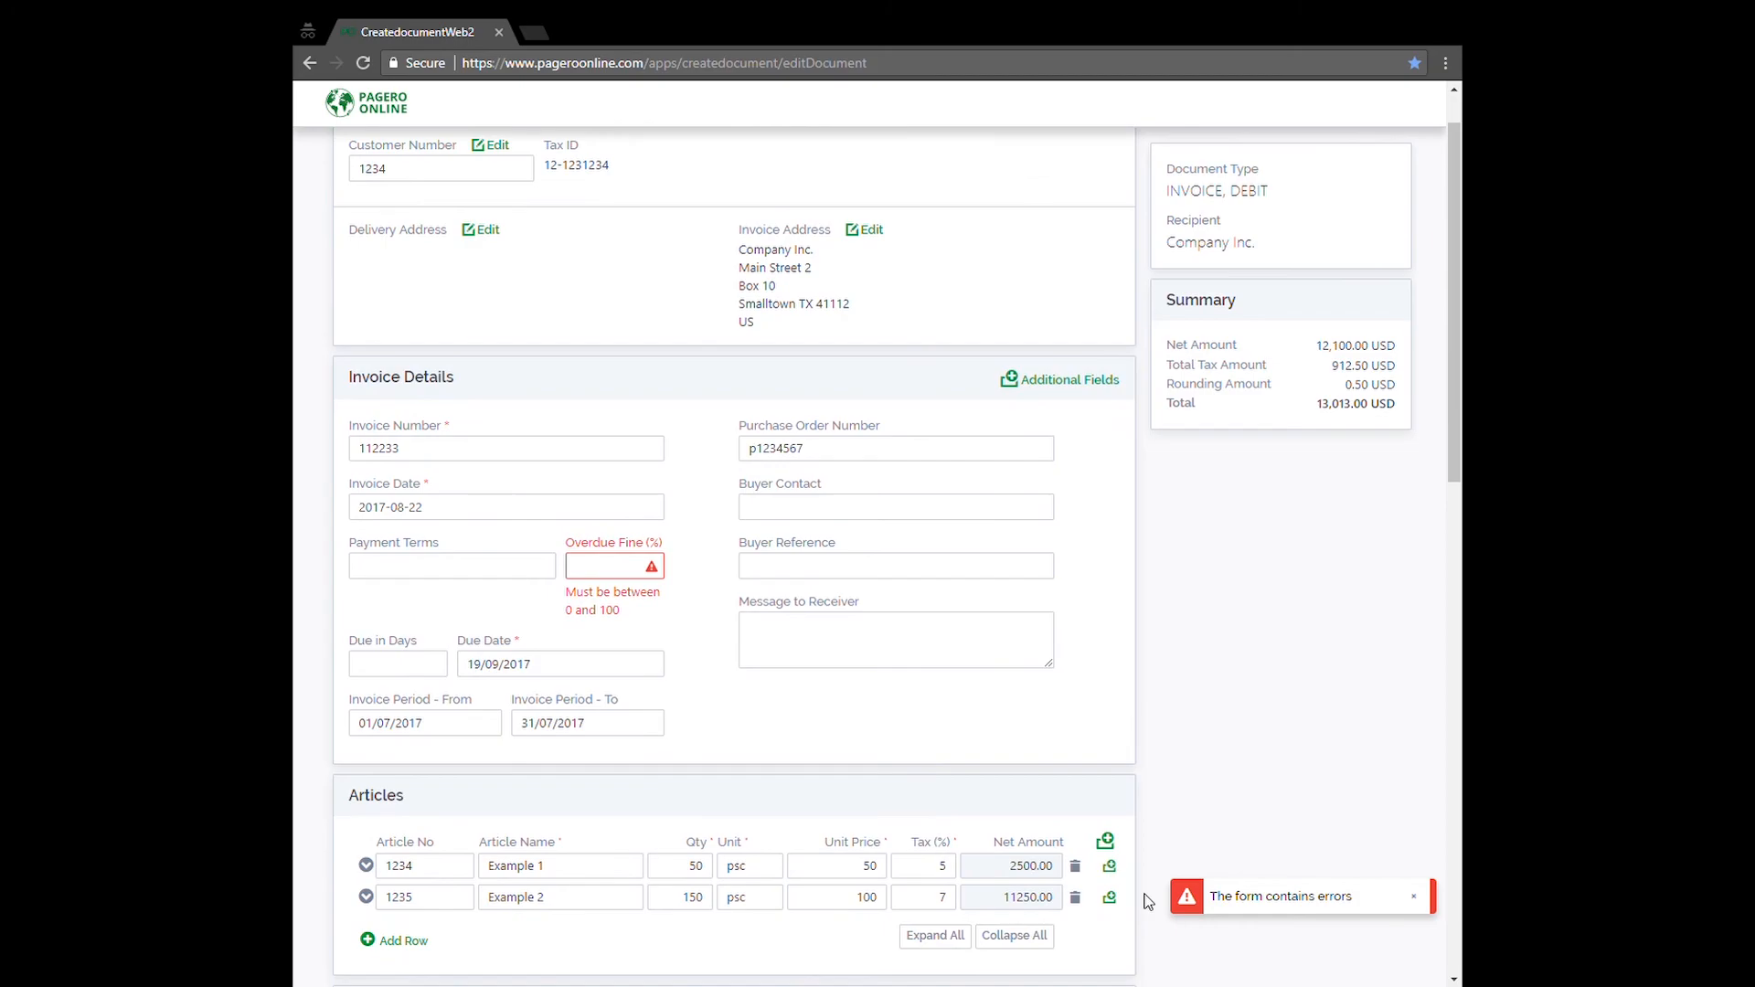
click(610, 576)
text(0)
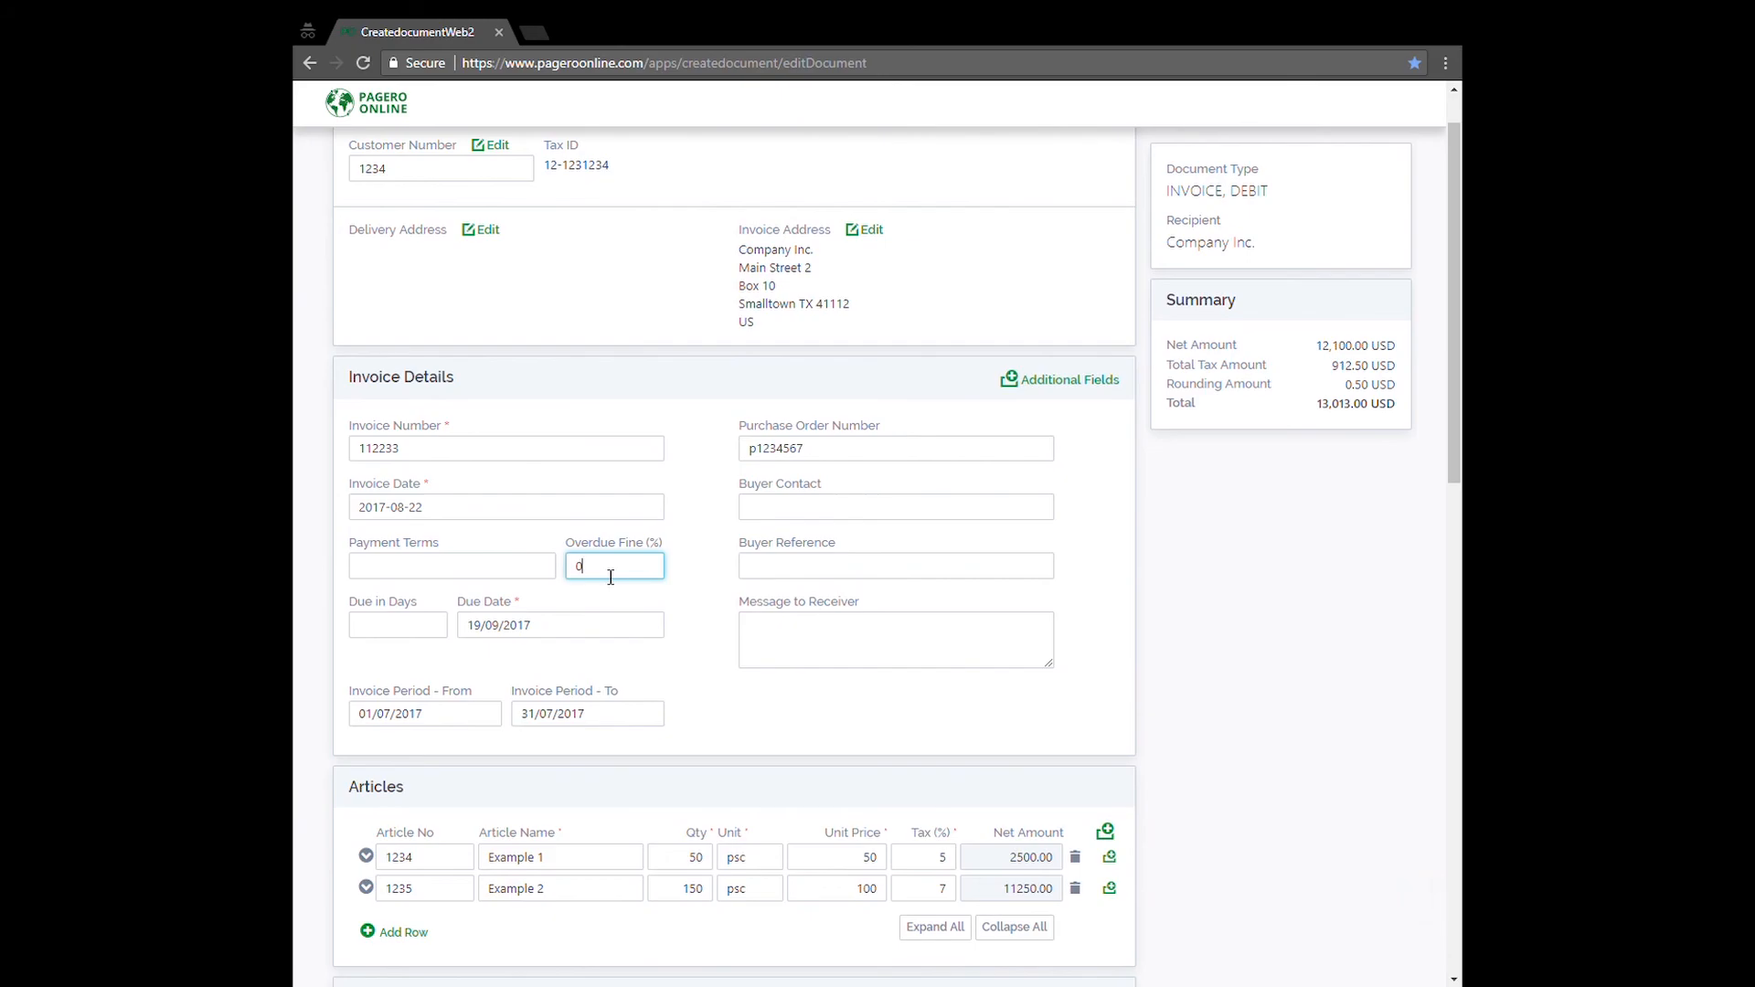
Step: Send the invoice to Company Inc. and confirm sending it in Production mode
scroll(977, 577, down, 10)
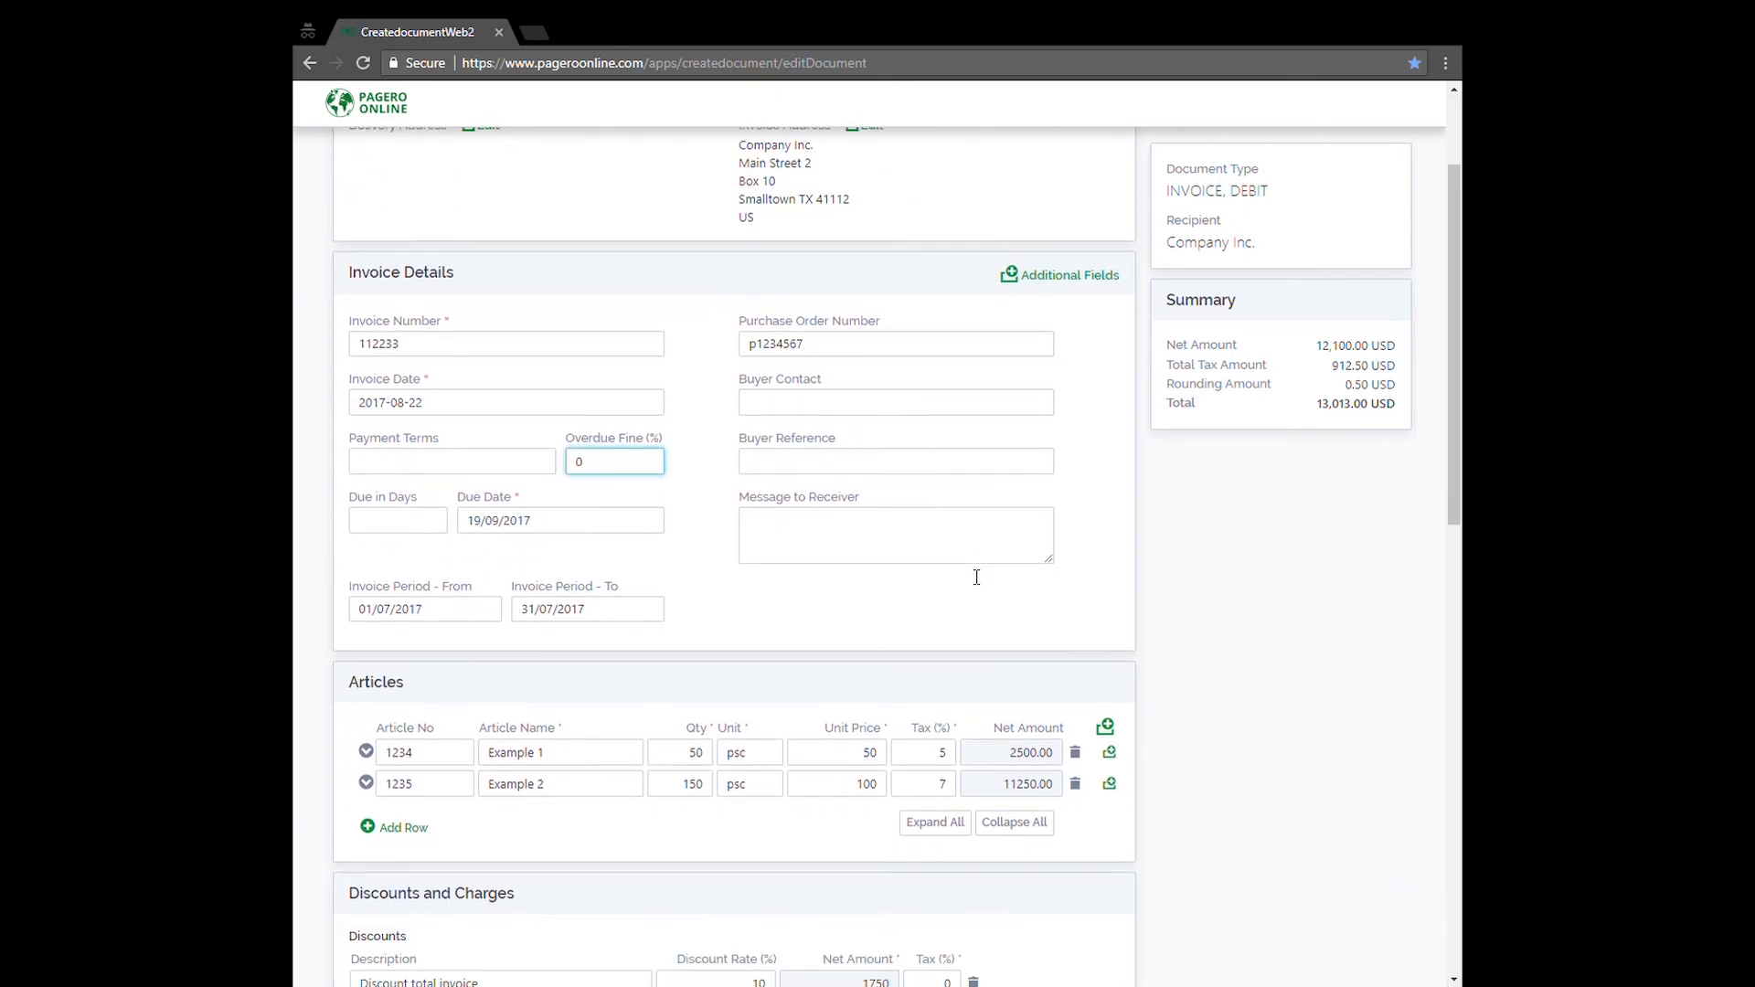
scroll(972, 576, down, 3)
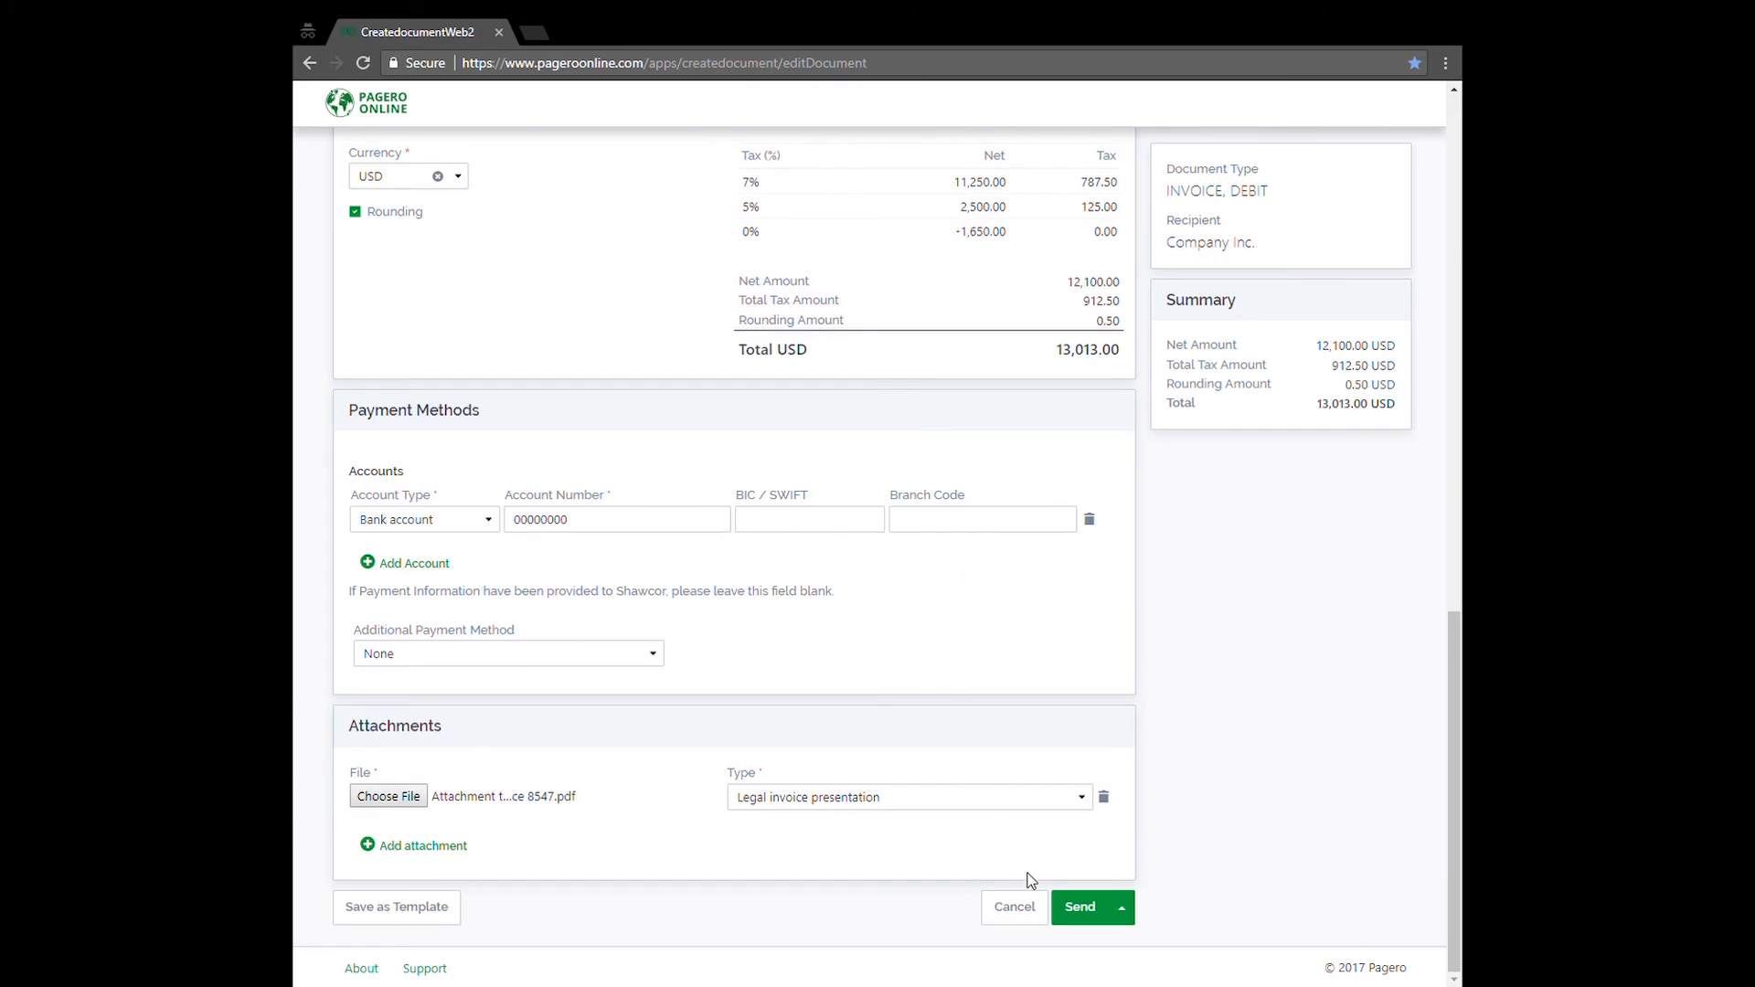
click(1073, 910)
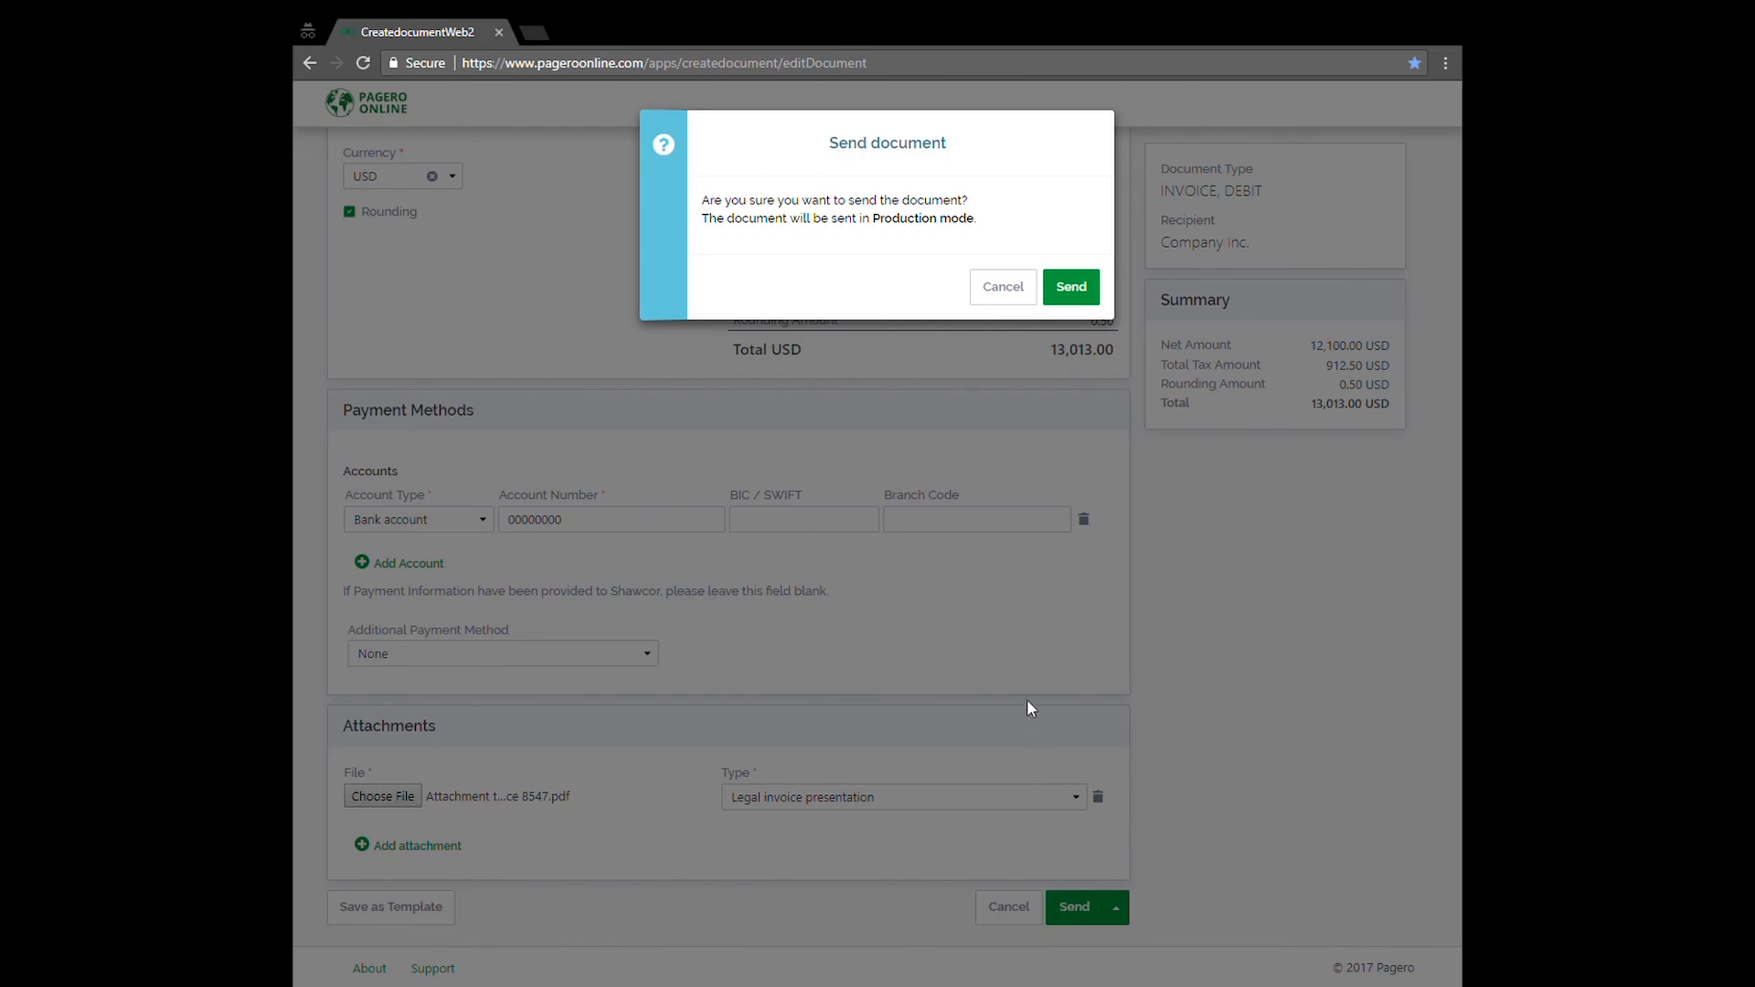
click(1072, 288)
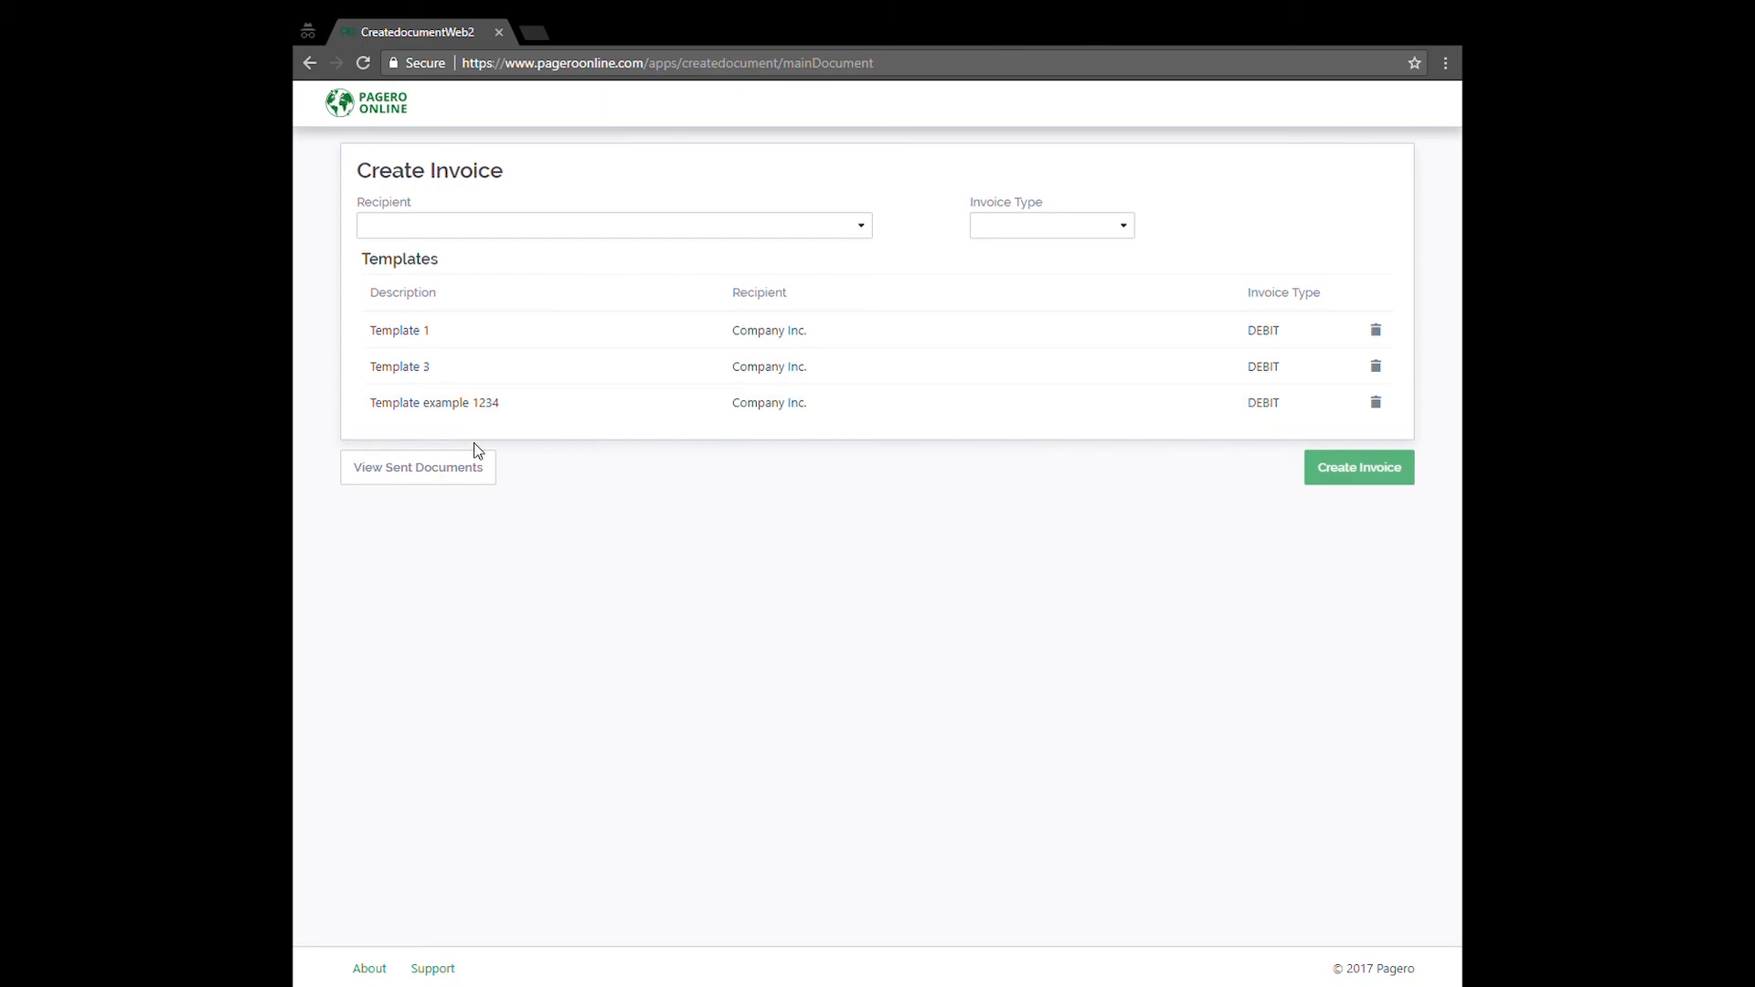
Step: View the sent documents and examine the details and attachments of the Company Inc. invoice dated 22/08/17
click(433, 471)
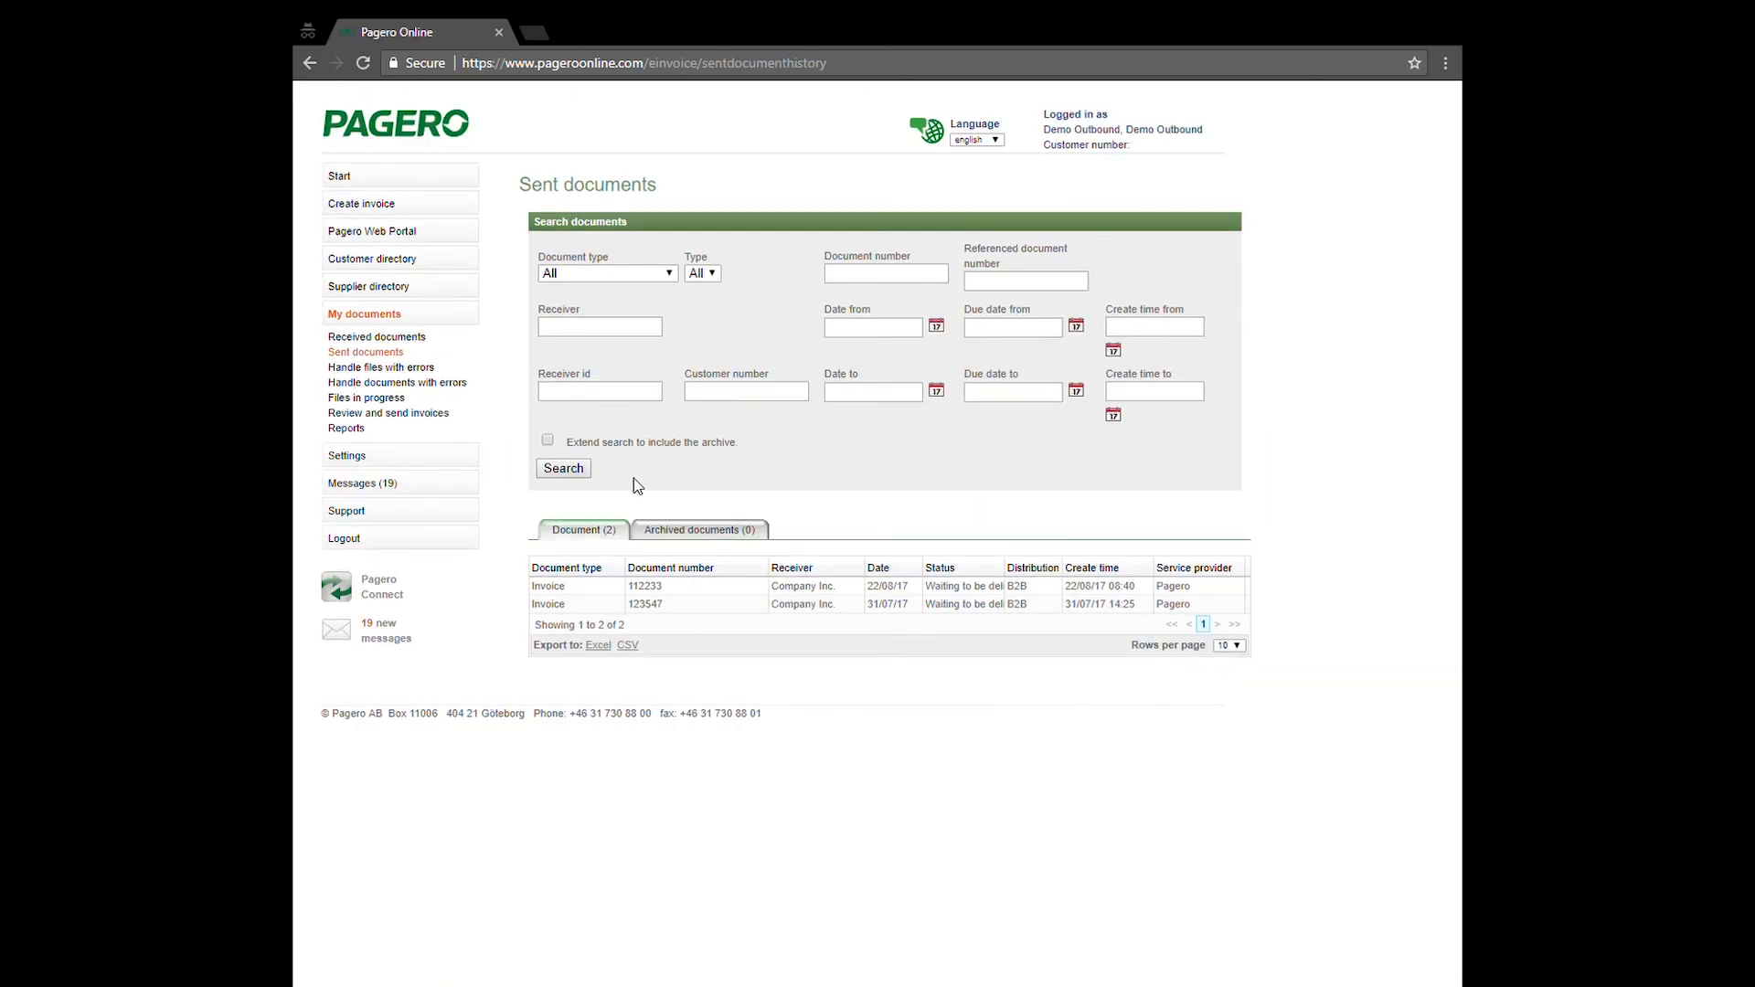
click(726, 588)
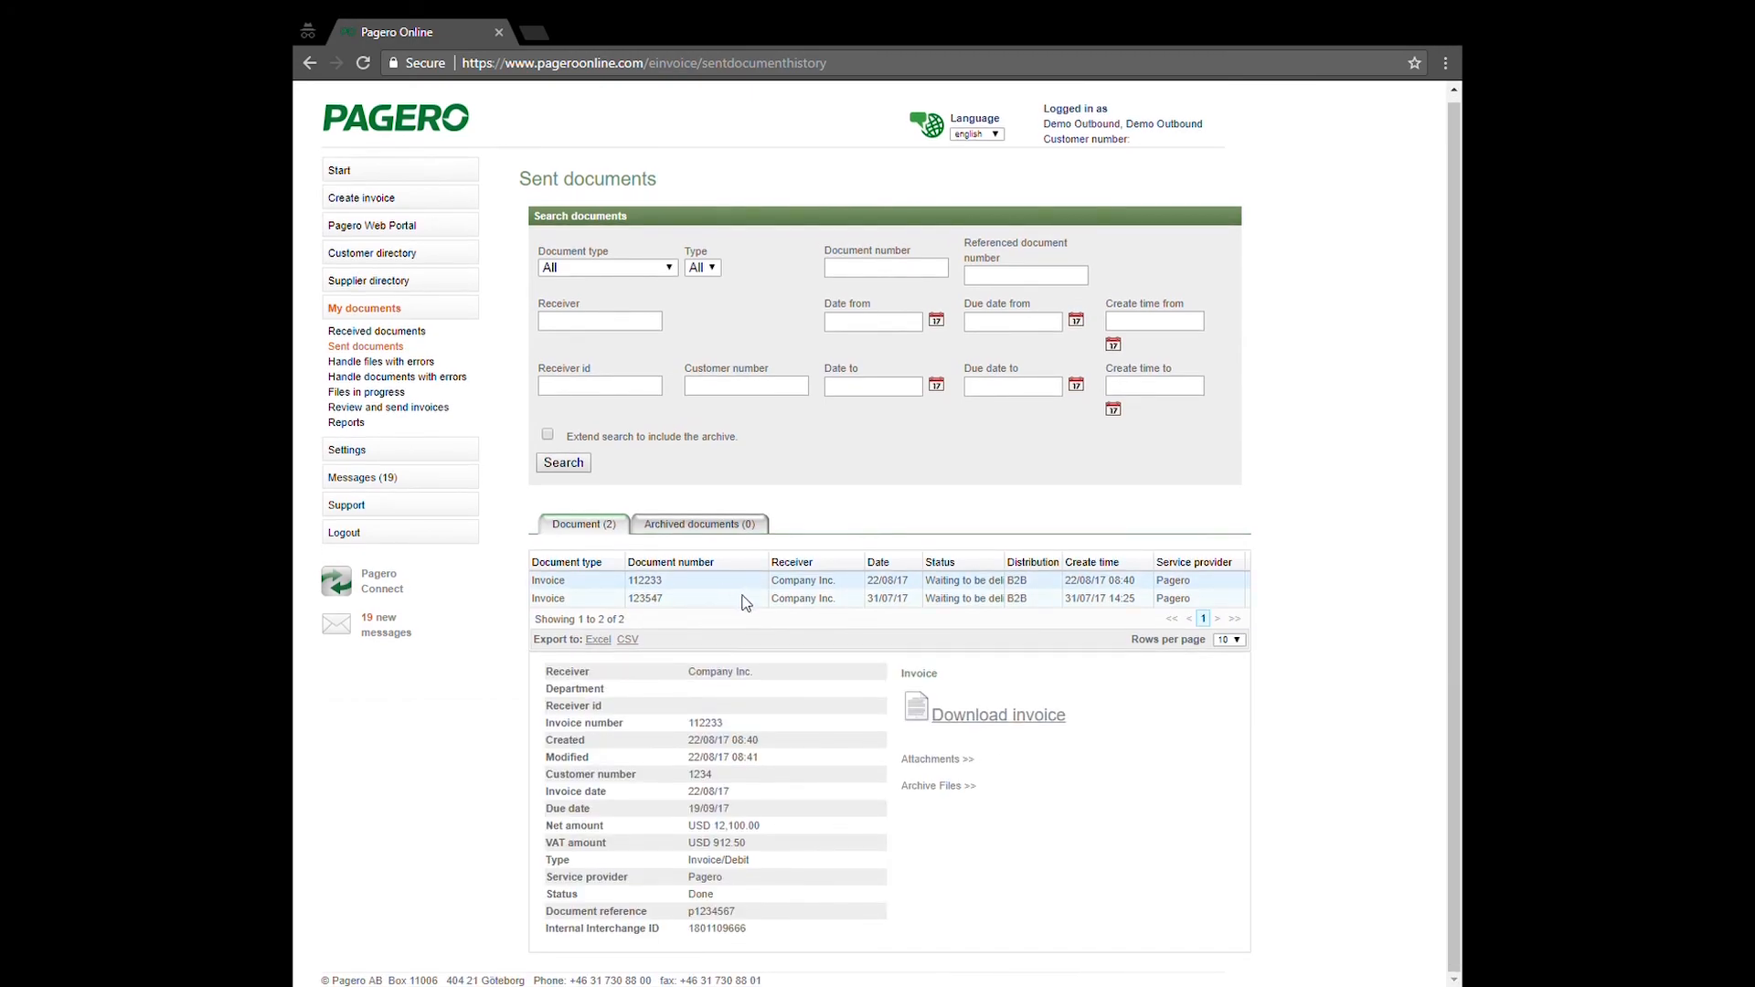
click(962, 761)
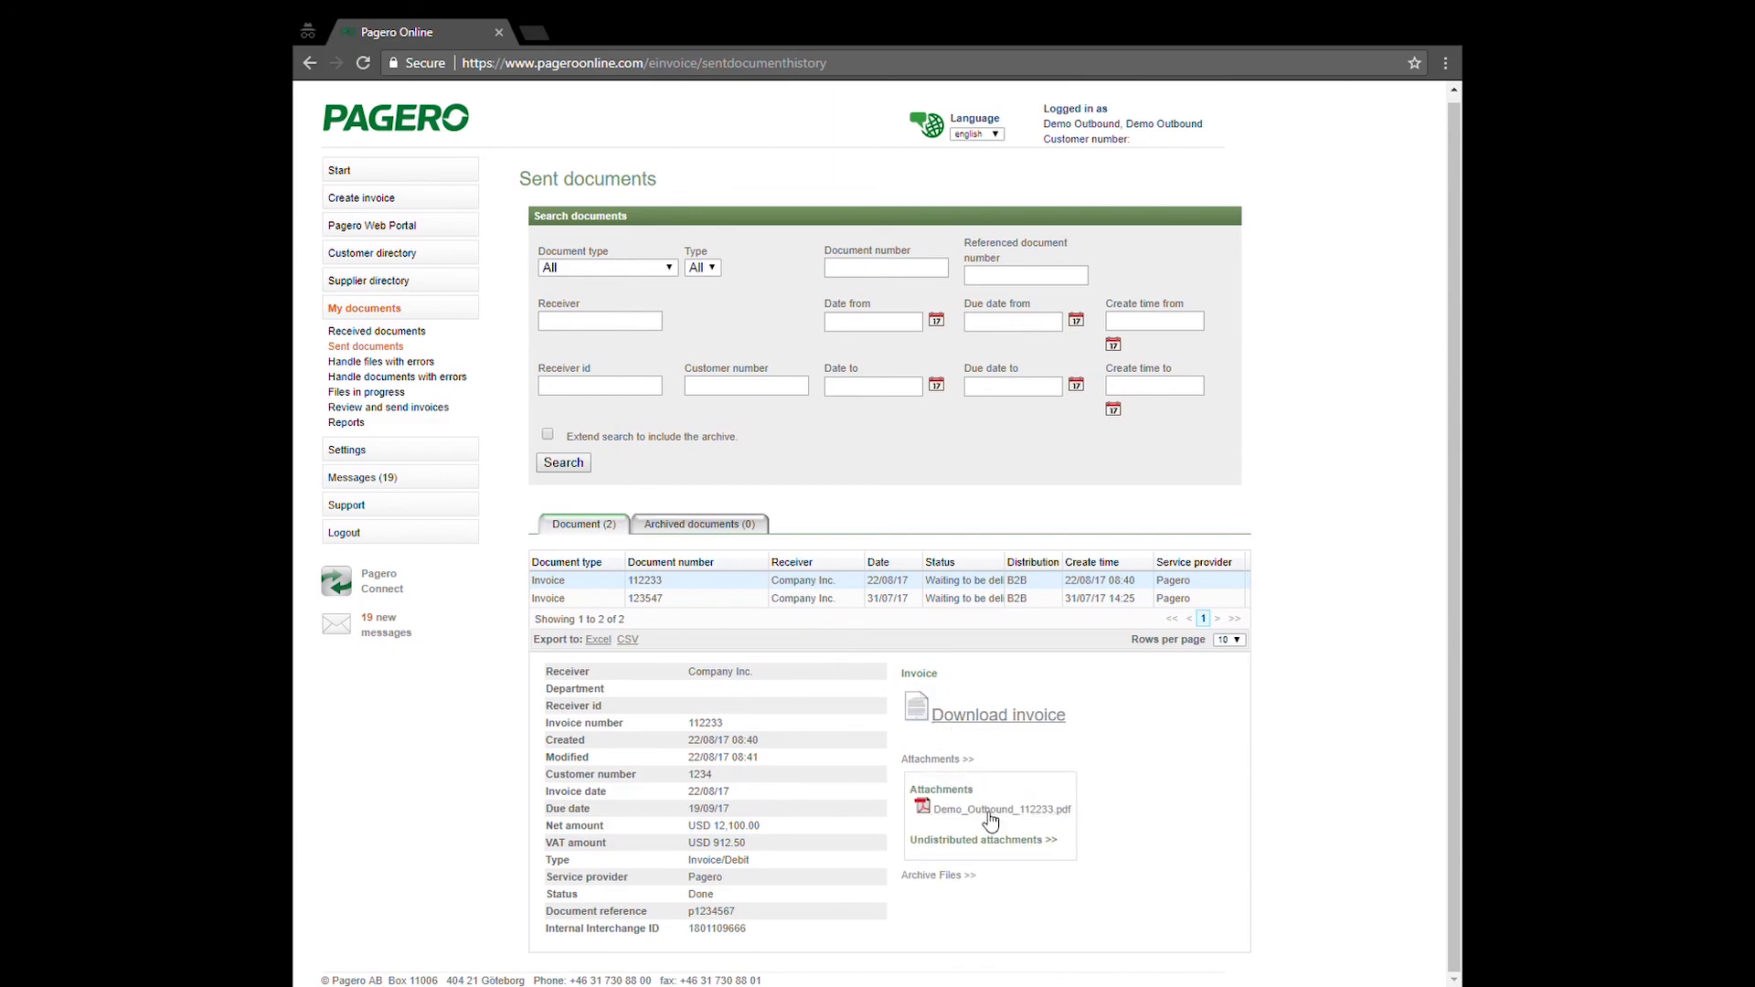